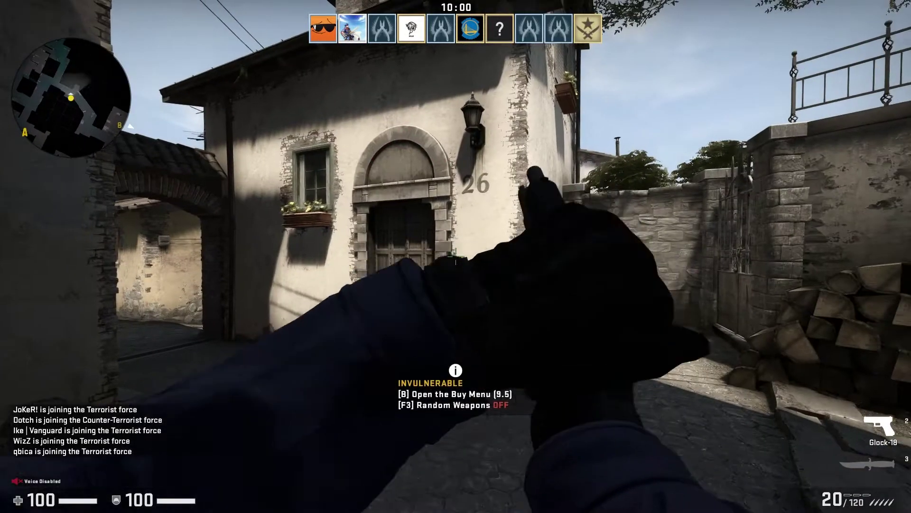
pyautogui.press('b')
pyautogui.press('4')
pyautogui.click(351, 121)
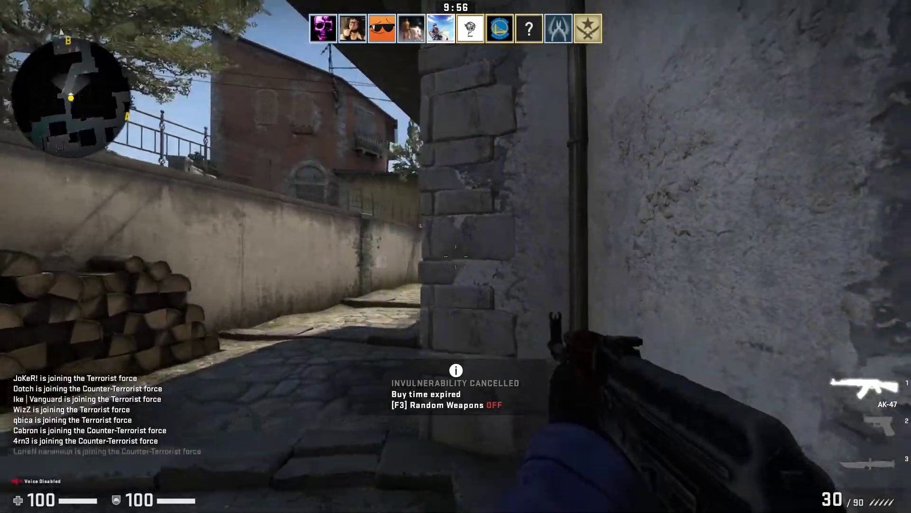
pyautogui.press('q')
pyautogui.press('q')
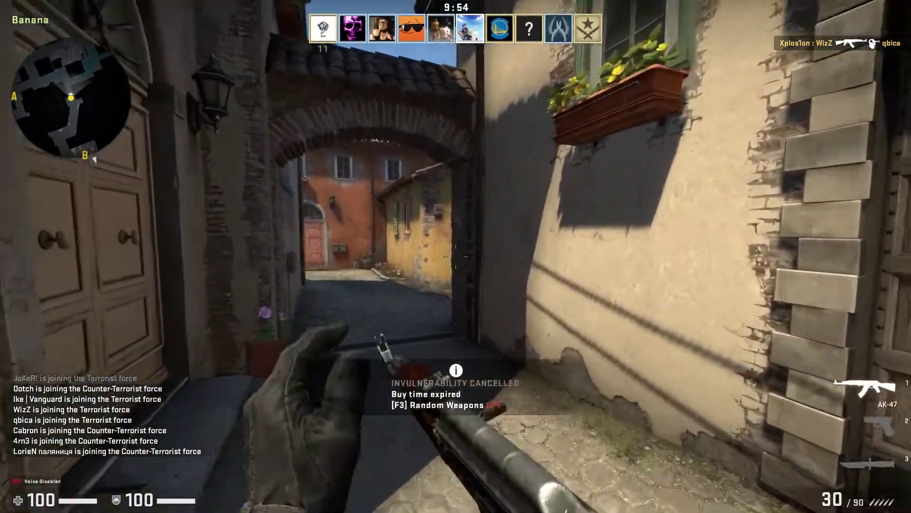
pyautogui.press('w')
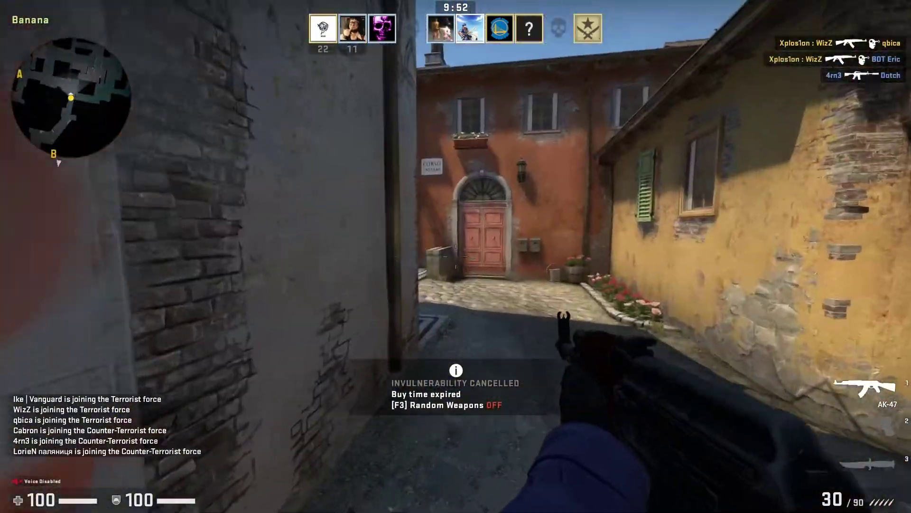
pyautogui.press('q')
pyautogui.press('w')
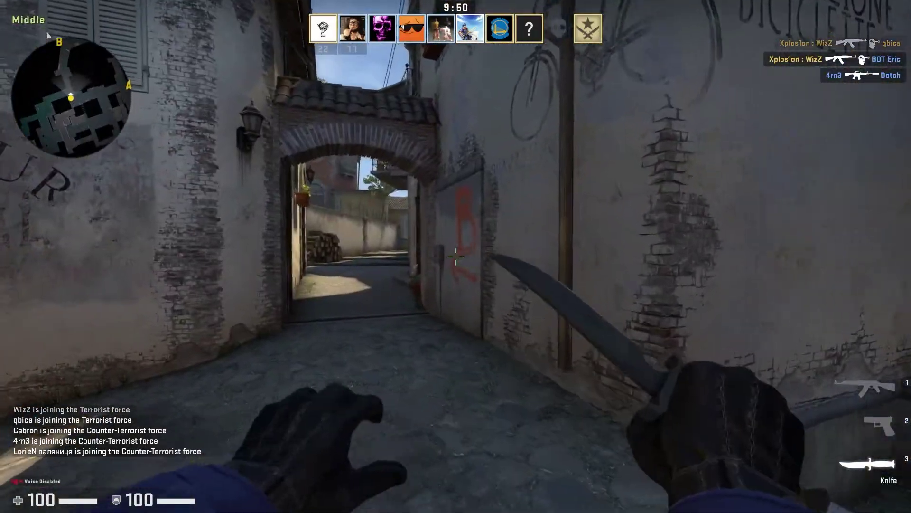
pyautogui.press('q')
pyautogui.press('w')
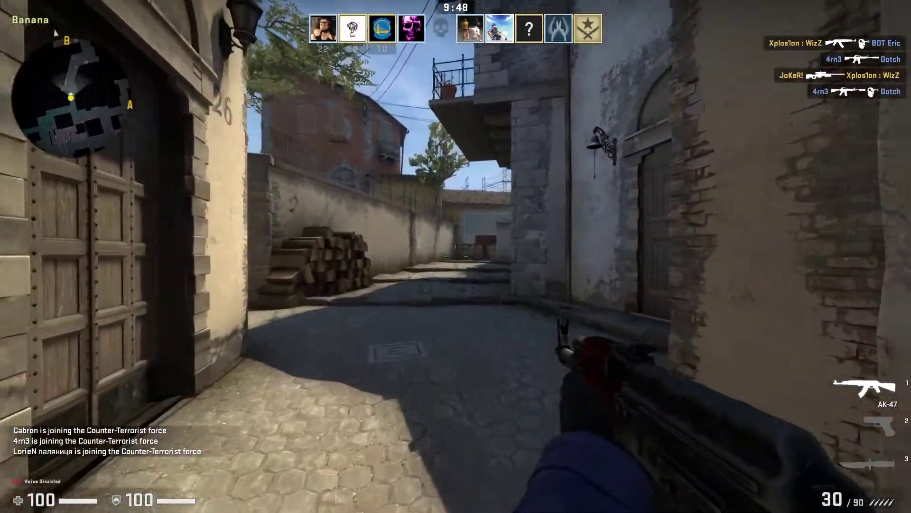
pyautogui.press('q')
pyautogui.press('w')
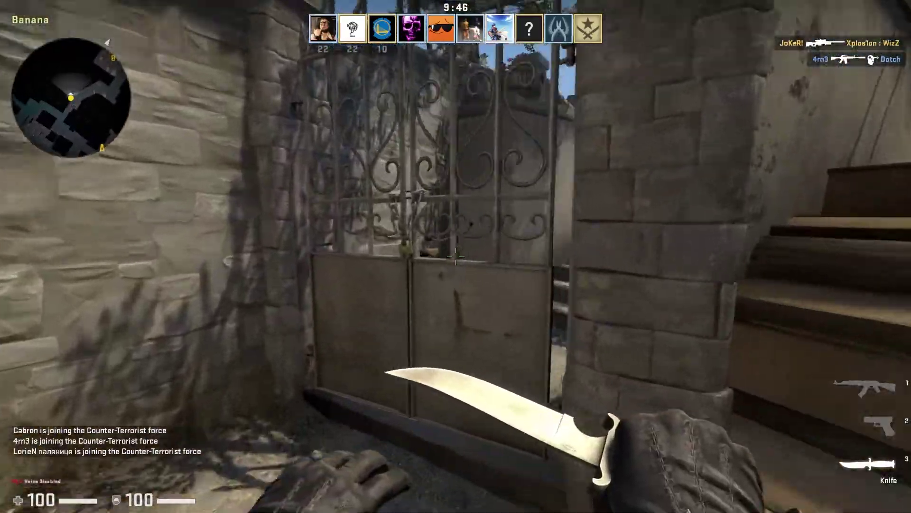
pyautogui.press('q')
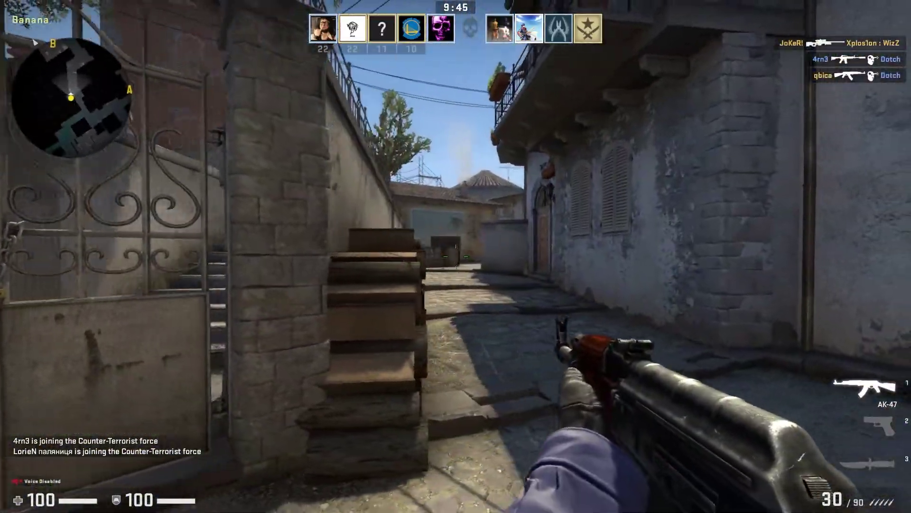
pyautogui.click(456, 256)
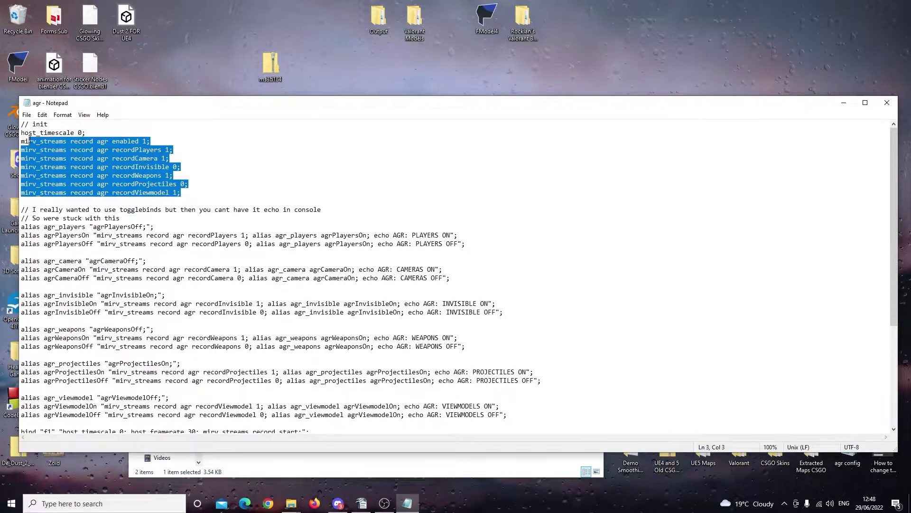
# - Examine the mirv_streams record agr settings at the start of the agr config file
pyautogui.moveTo(29, 141); pyautogui.dragTo(22, 133)
pyautogui.click(298, 168)
pyautogui.scroll(-1, 366, 194)
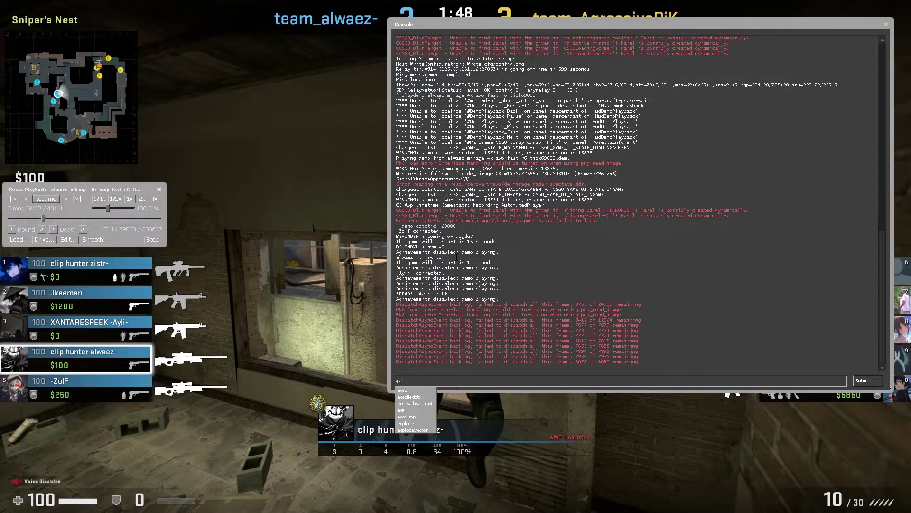
# - Run the agr config from the game console with the command exec agr
pyautogui.write('e')
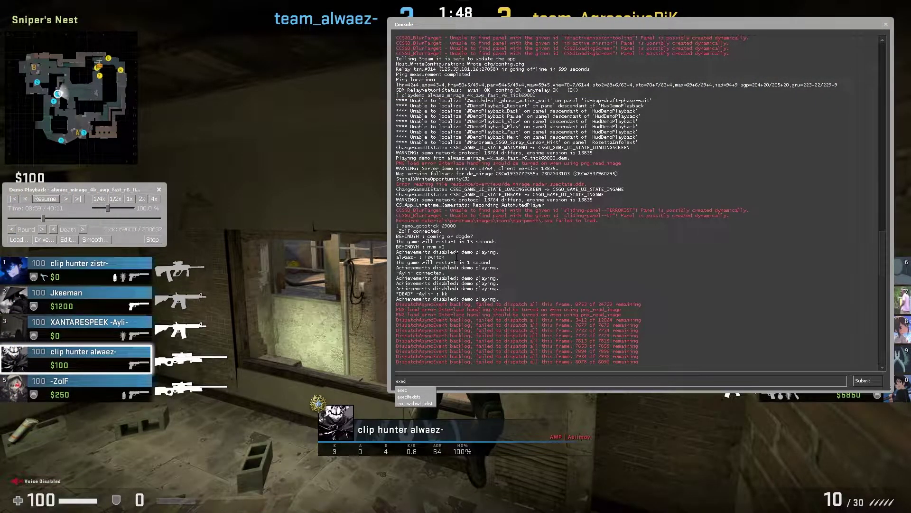
pyautogui.write('c')
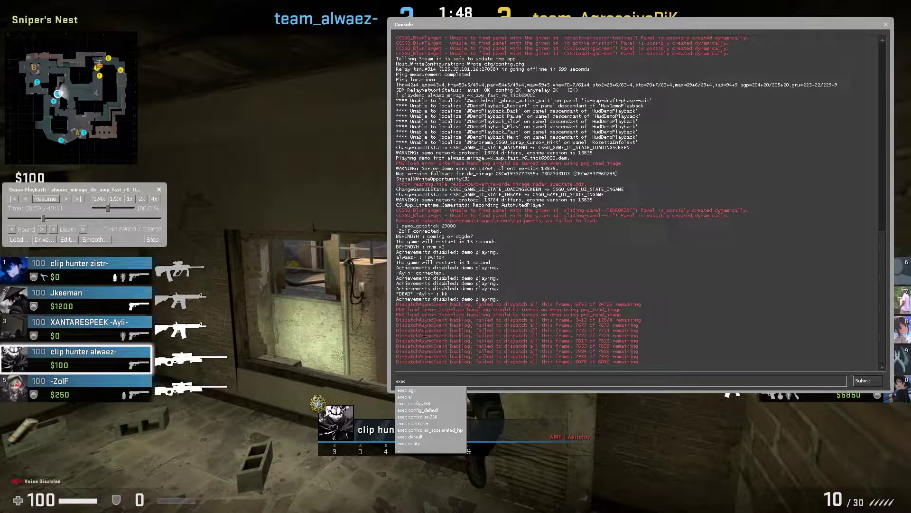
pyautogui.click(419, 391)
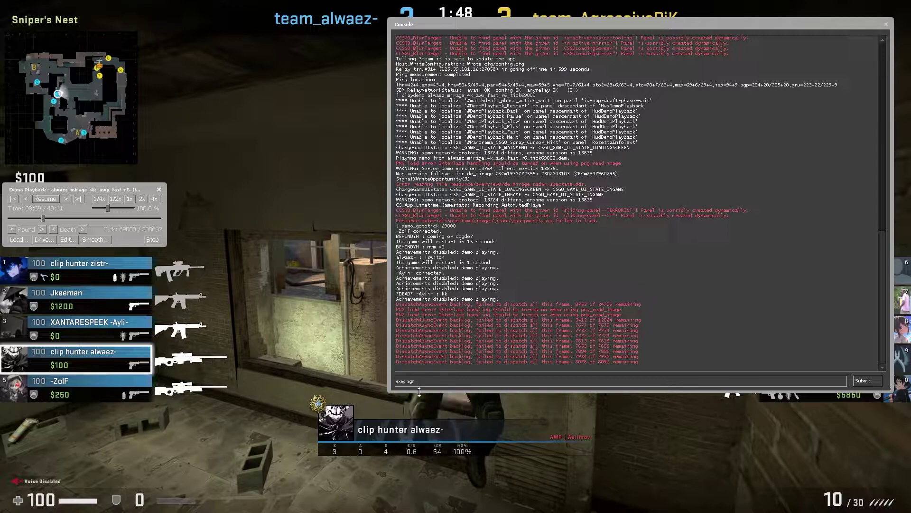
pyautogui.click(861, 382)
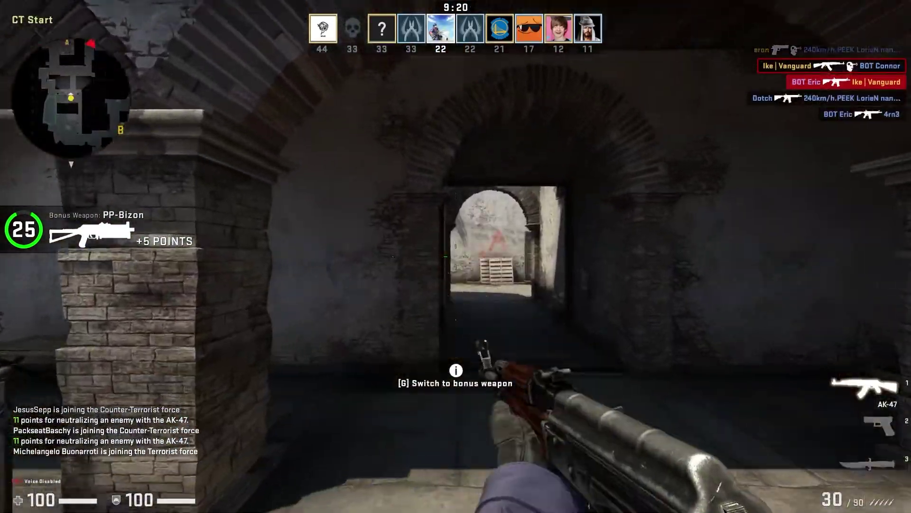
pyautogui.press('3')
pyautogui.press('1')
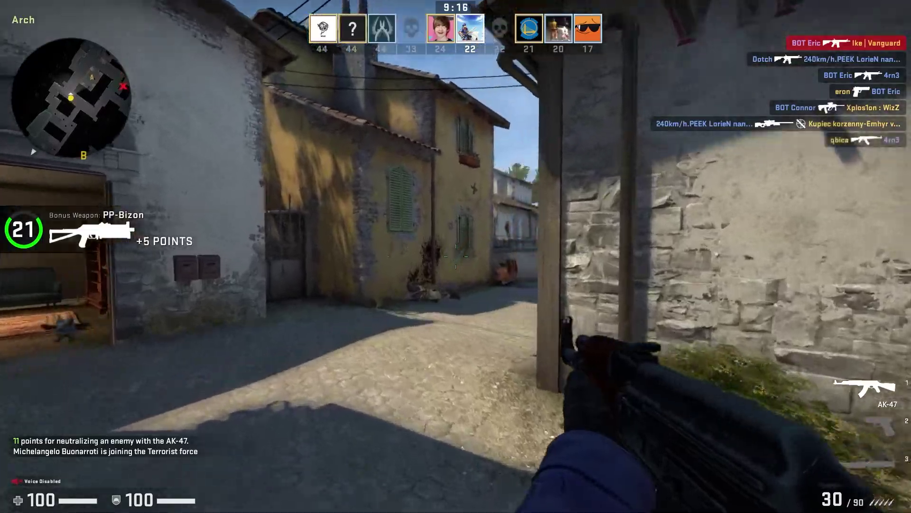
pyautogui.press('w')
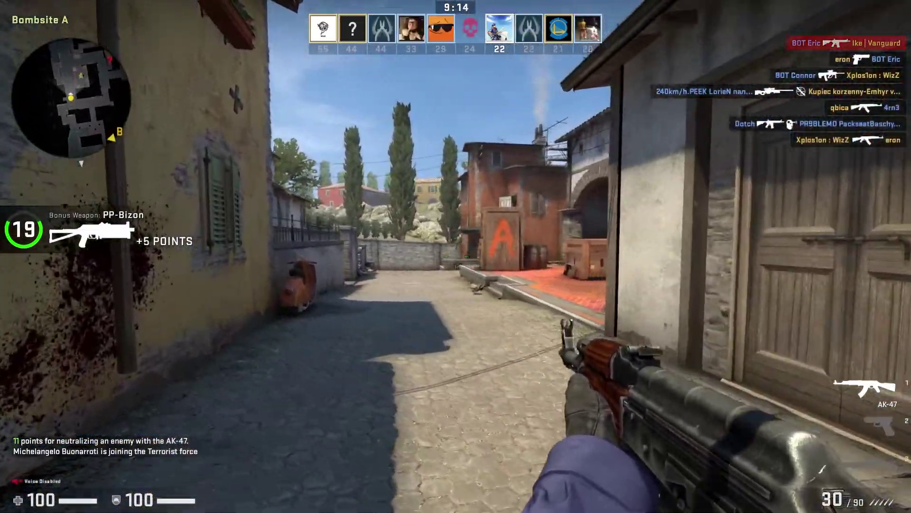
pyautogui.press('w')
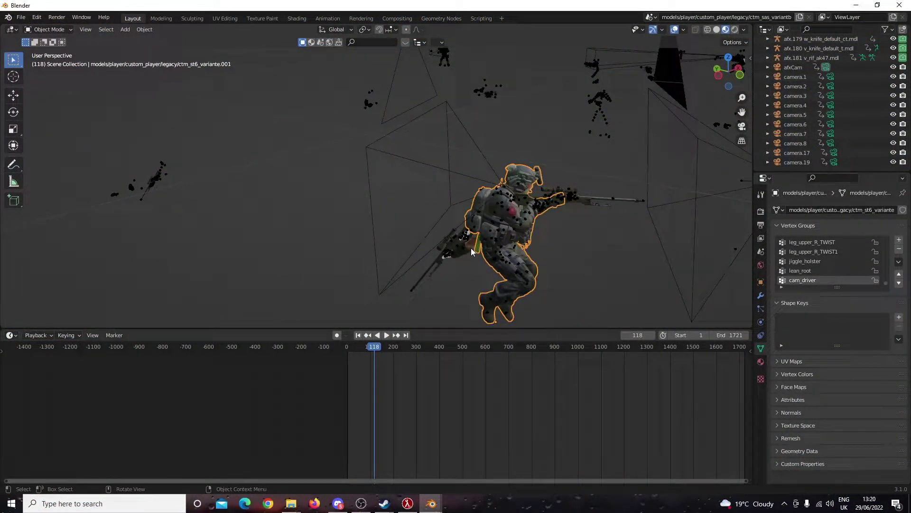
pyautogui.click(472, 251)
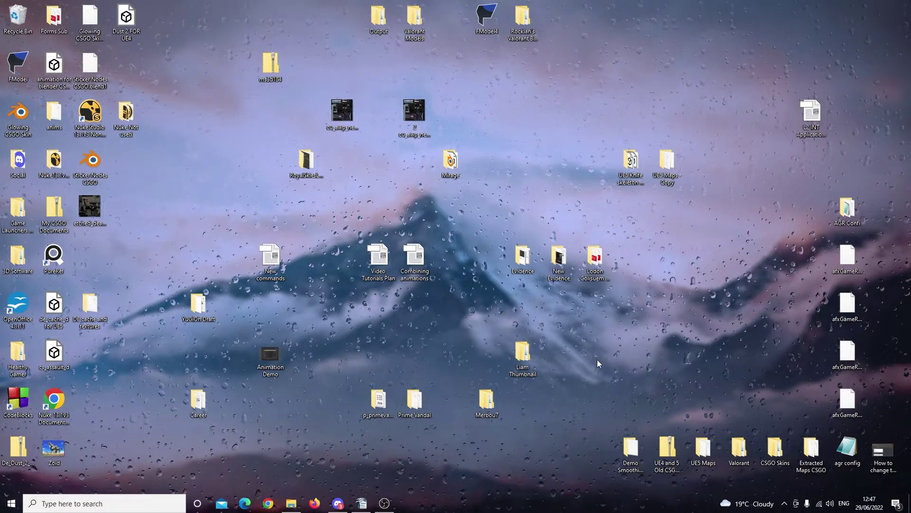
# - Open the agr CFG file from the desktop's AGR Confi folder in Notepad, making Notepad the default for .cfg files
pyautogui.doubleClick(847, 223)
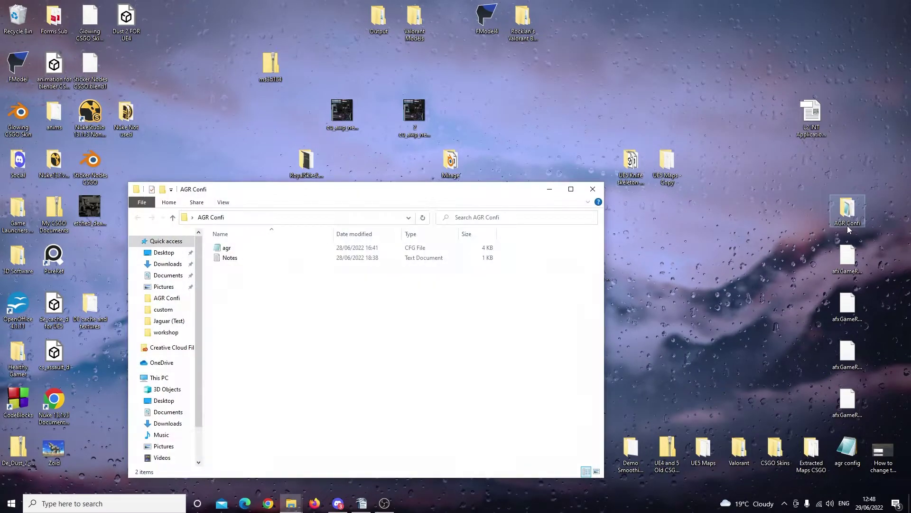
pyautogui.rightClick(278, 249)
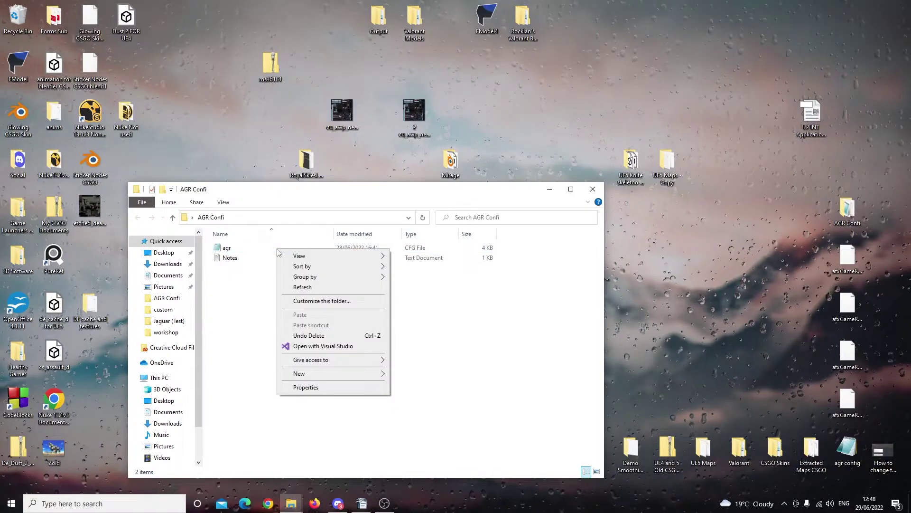
pyautogui.click(226, 248)
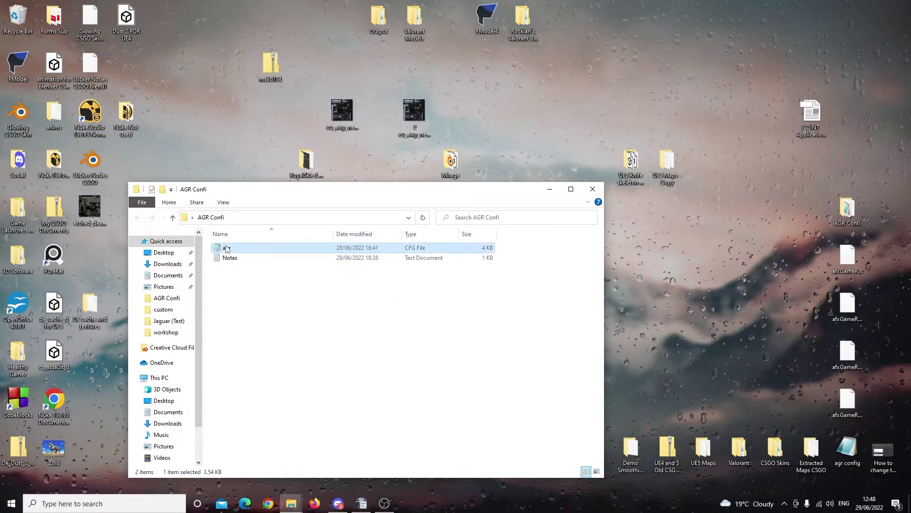
pyautogui.rightClick(226, 248)
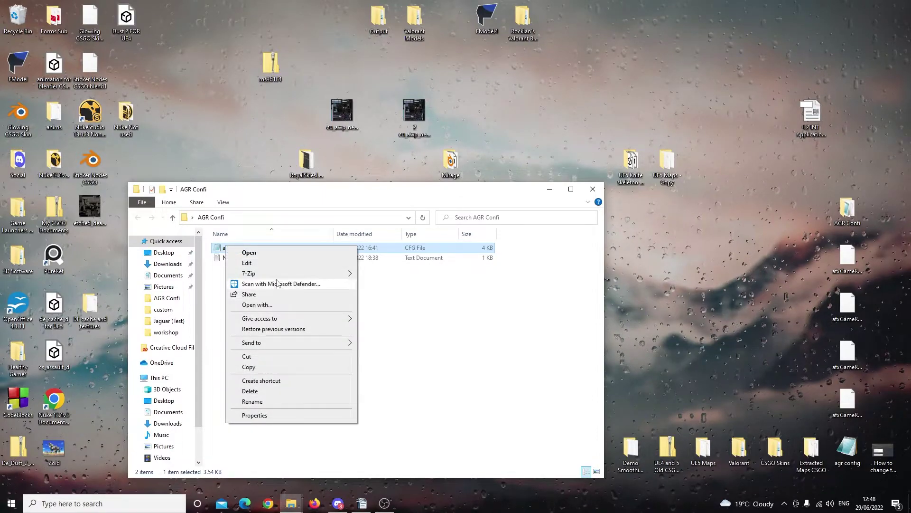
pyautogui.click(347, 306)
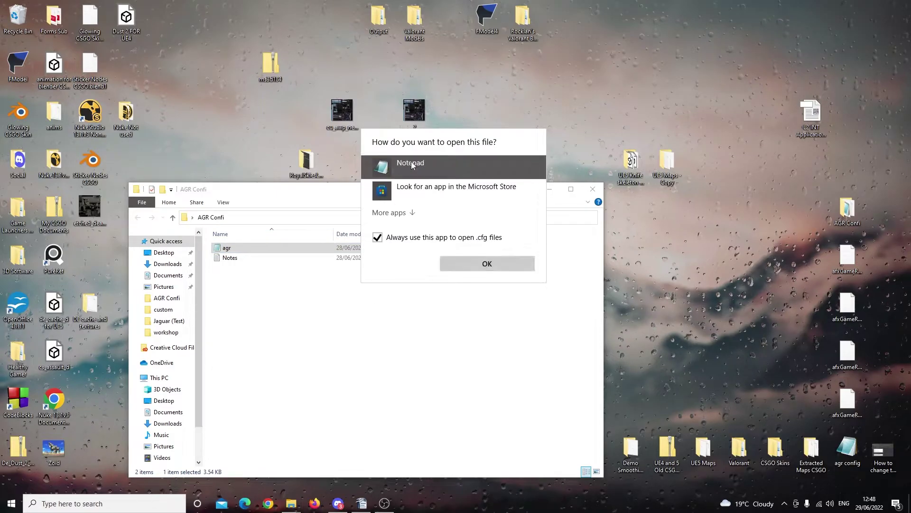
pyautogui.click(502, 270)
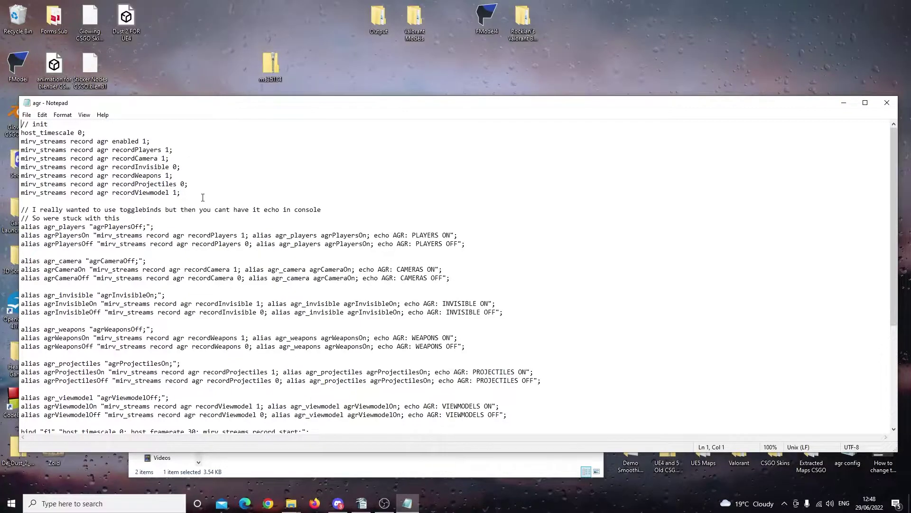
# - Review the agr config's initial recording settings, aliases, F1 and F2 binds and alias table, and close the file
pyautogui.moveTo(198, 196); pyautogui.dragTo(21, 132)
pyautogui.click(299, 168)
pyautogui.scroll(-1, 365, 193)
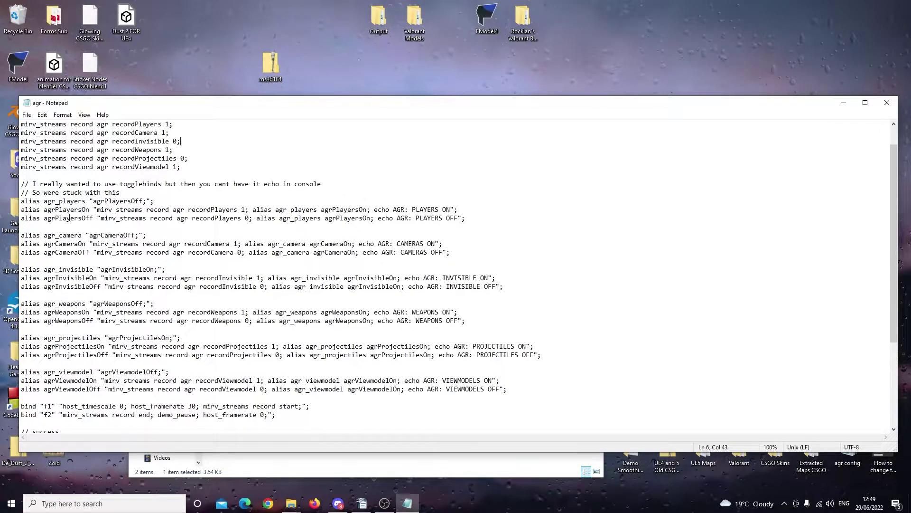
pyautogui.scroll(-4, 433, 235)
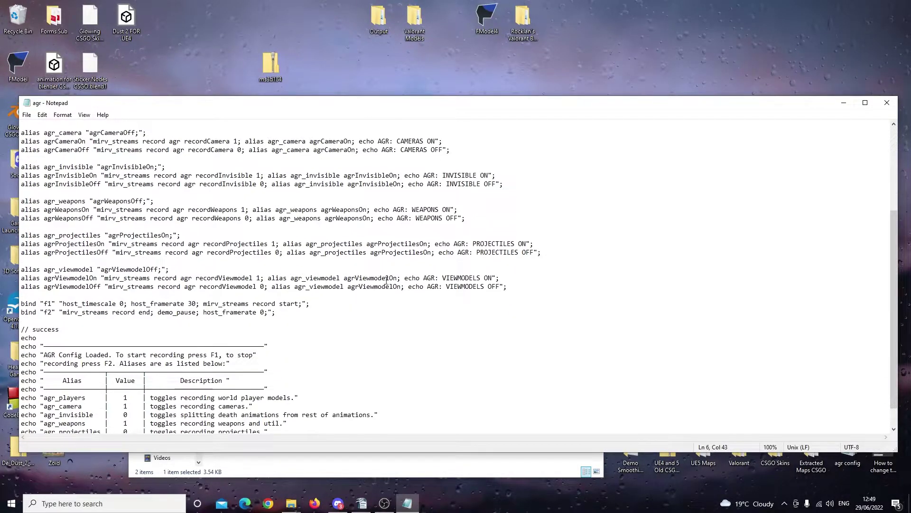
pyautogui.scroll(-1, 418, 288)
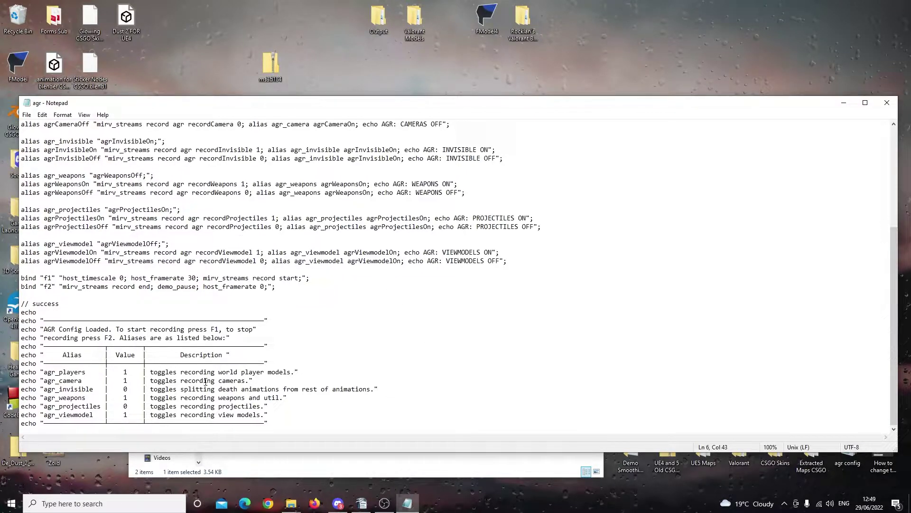
pyautogui.click(877, 107)
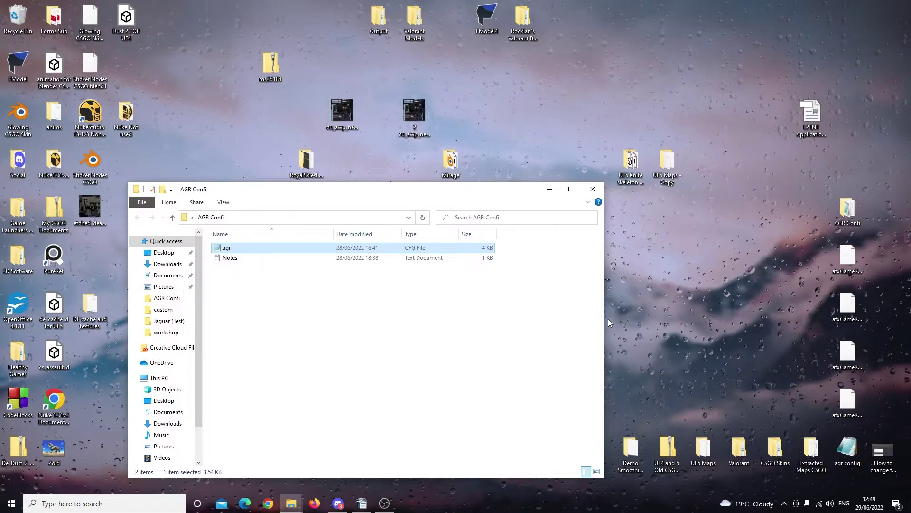
# - Open a second File Explorer window on the HDD (D:) drive, leaving the AGR Confi folder open
pyautogui.click(291, 504)
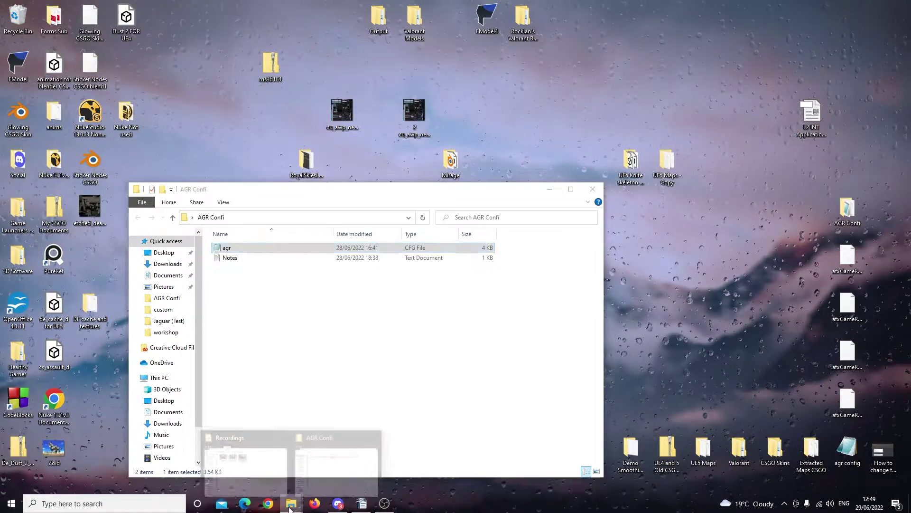
pyautogui.click(336, 456)
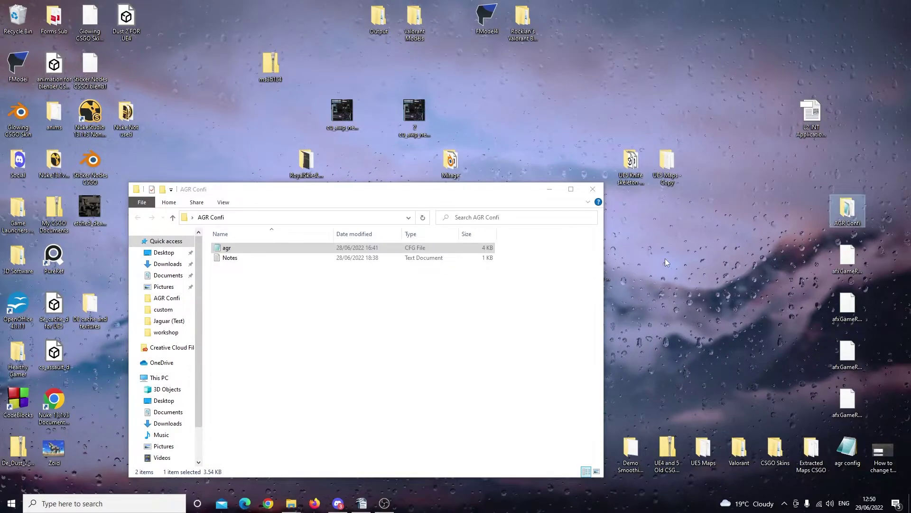
pyautogui.click(11, 503)
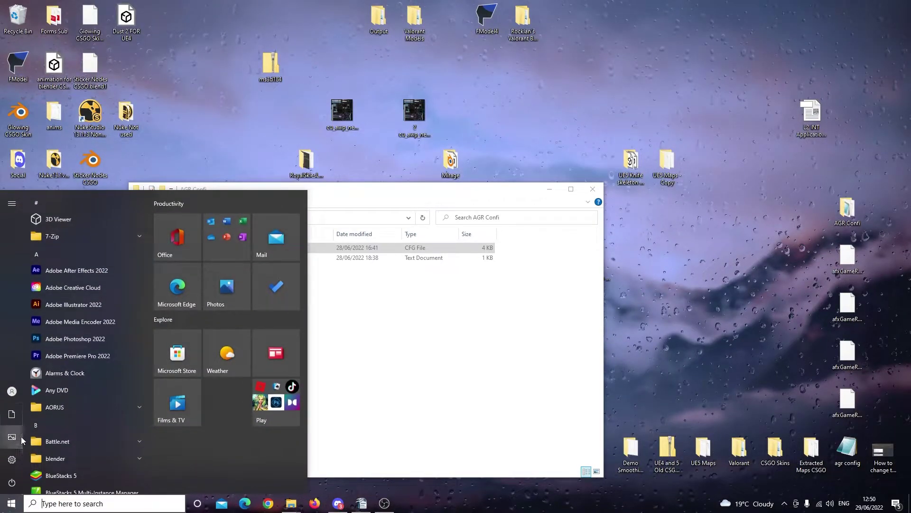
pyautogui.click(19, 412)
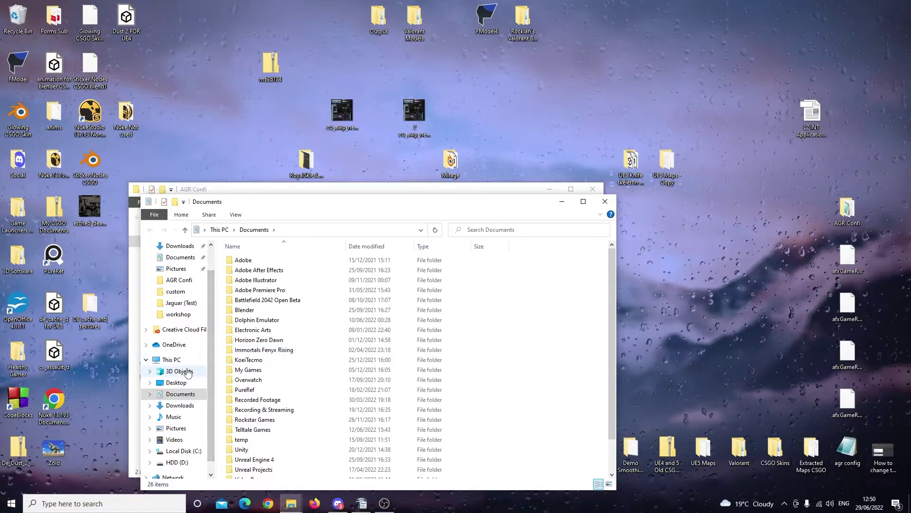
pyautogui.moveTo(184, 365); pyautogui.dragTo(183, 363)
pyautogui.click(177, 461)
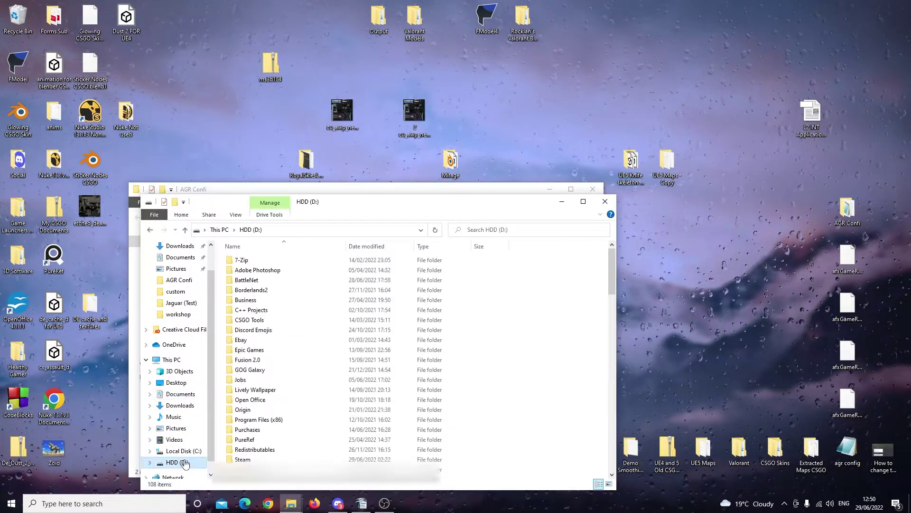
# - Go to the Steam\steamapps\common\Counter-Strike Global Offensive\csgo\cfg folder on the HDD (D:) drive
pyautogui.doubleClick(273, 460)
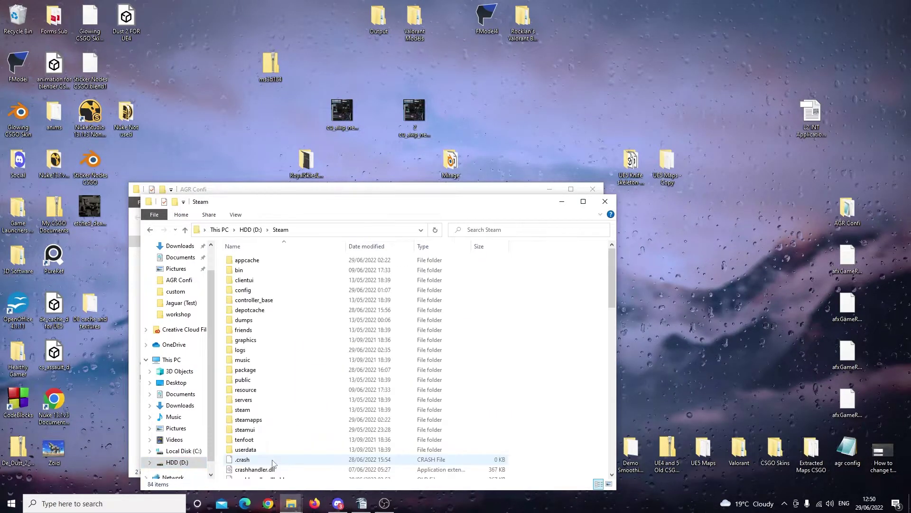
pyautogui.doubleClick(269, 420)
pyautogui.doubleClick(285, 260)
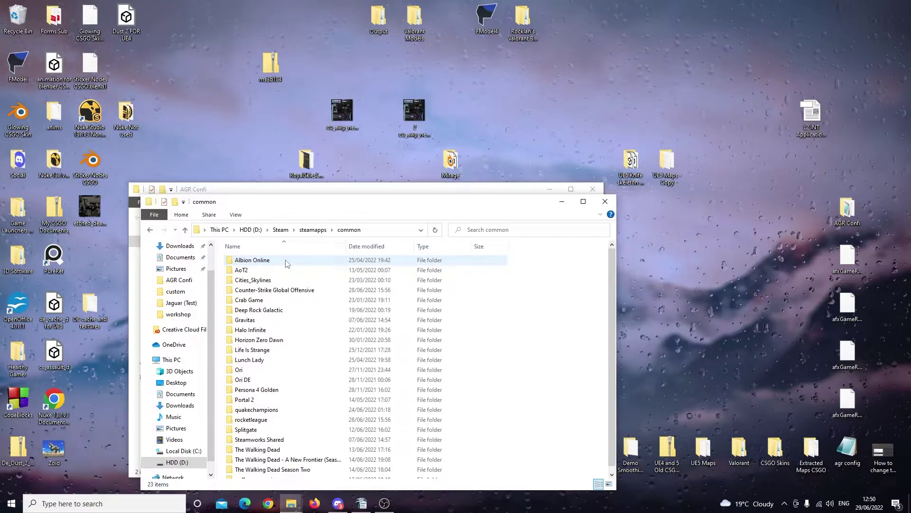
pyautogui.doubleClick(290, 290)
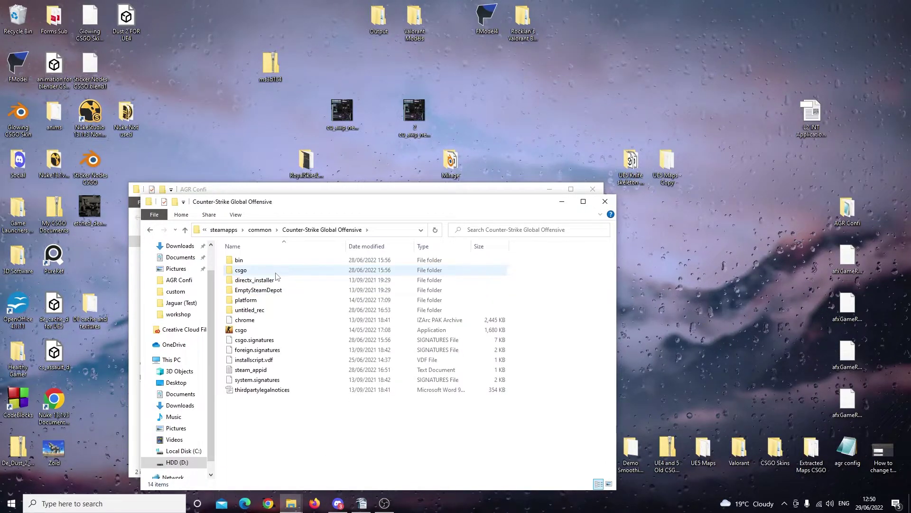
pyautogui.doubleClick(276, 273)
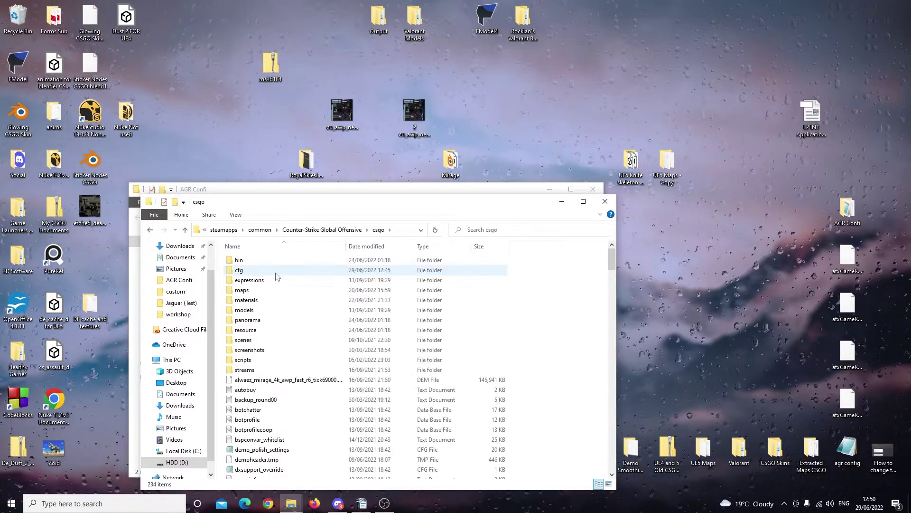
pyautogui.click(240, 274)
pyautogui.doubleClick(240, 273)
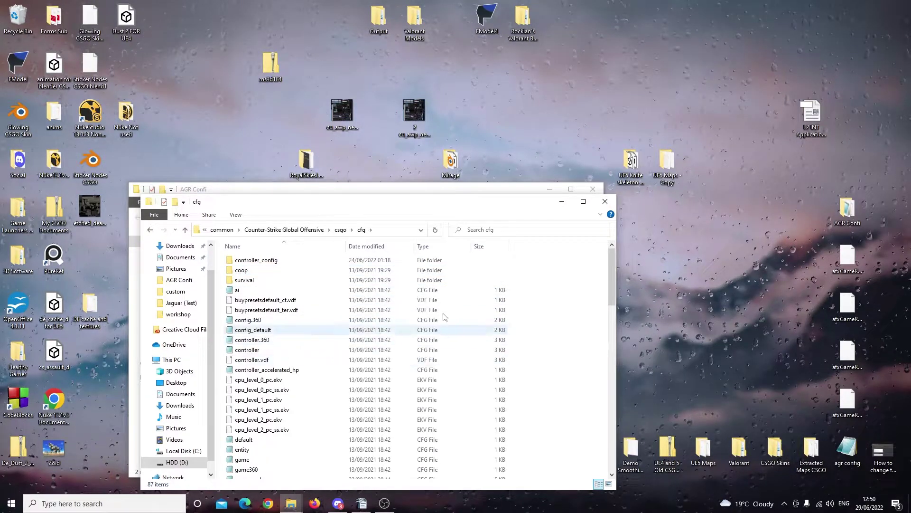
# - Copy the agr CFG file from the AGR Confi folder into the csgo cfg folder and close the AGR Confi window
pyautogui.click(484, 193)
pyautogui.moveTo(484, 193); pyautogui.dragTo(846, 98)
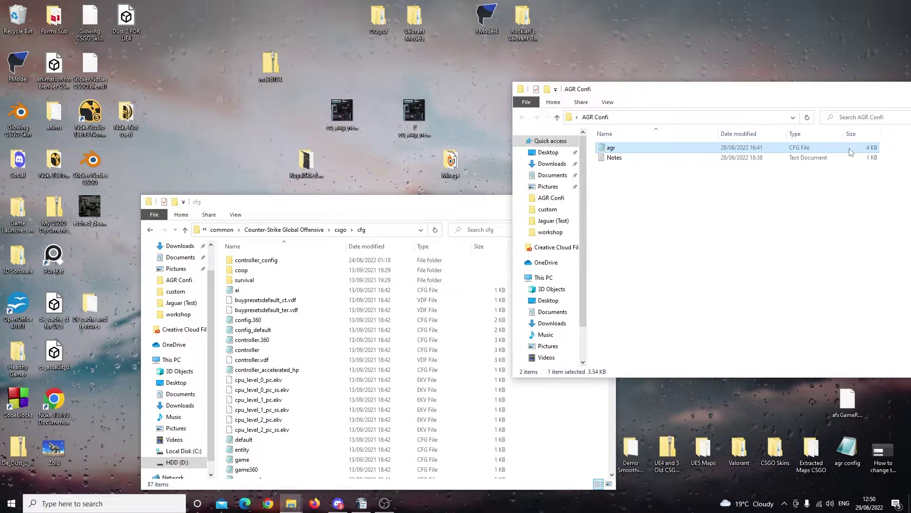
pyautogui.rightClick(823, 152)
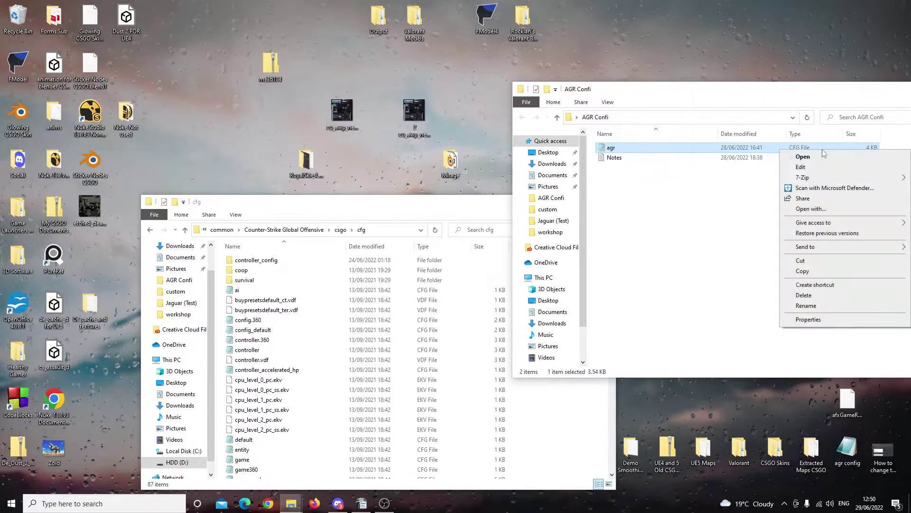
pyautogui.click(832, 271)
pyautogui.click(568, 404)
pyautogui.rightClick(574, 303)
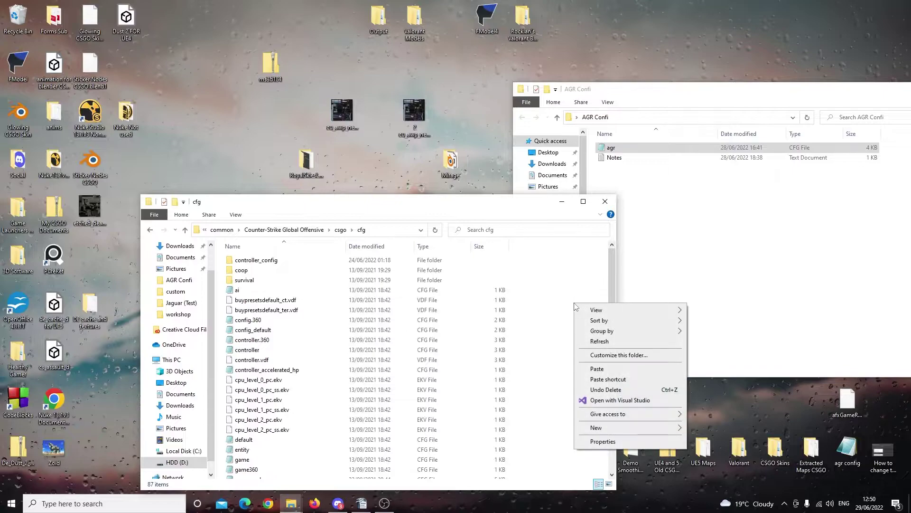
pyautogui.click(597, 369)
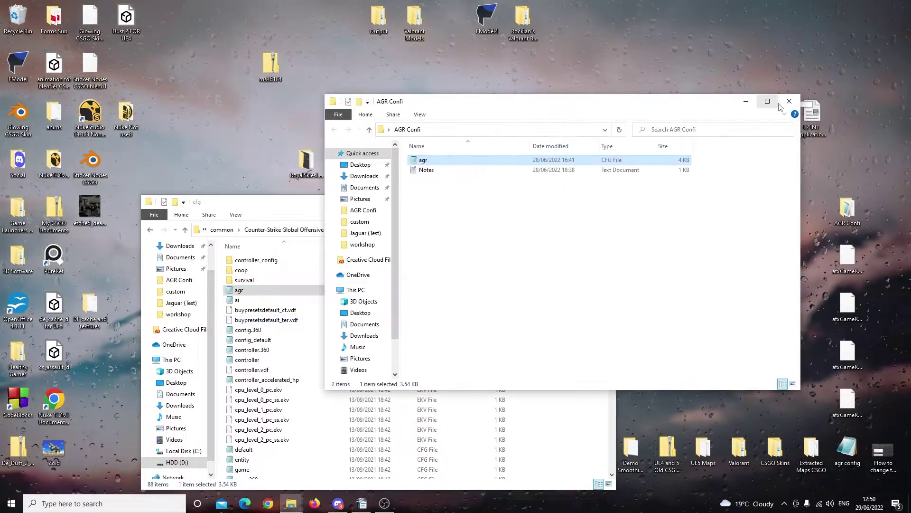
pyautogui.click(785, 102)
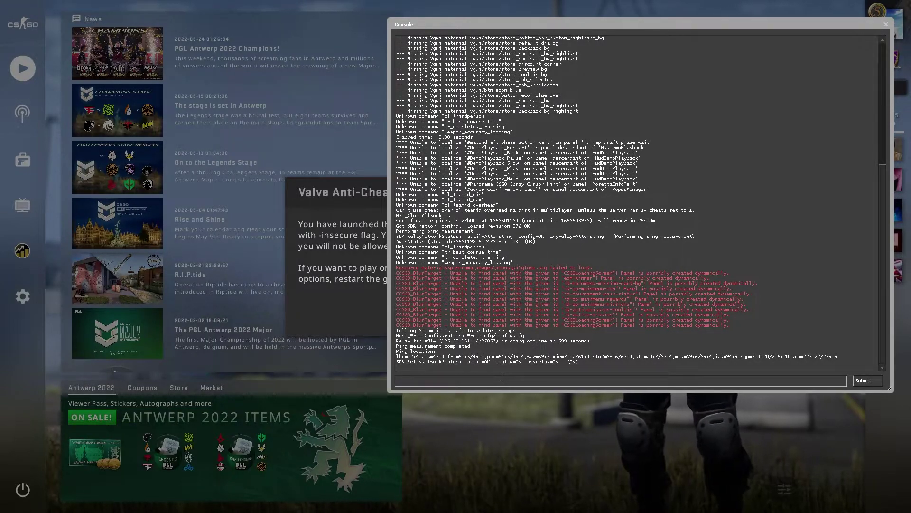
# - Start the demo alwaez_mirage_4k_awp_fast_r6_tick69000 from the game console with playdemo, show the demo playback controls and pause it
pyautogui.write('play')
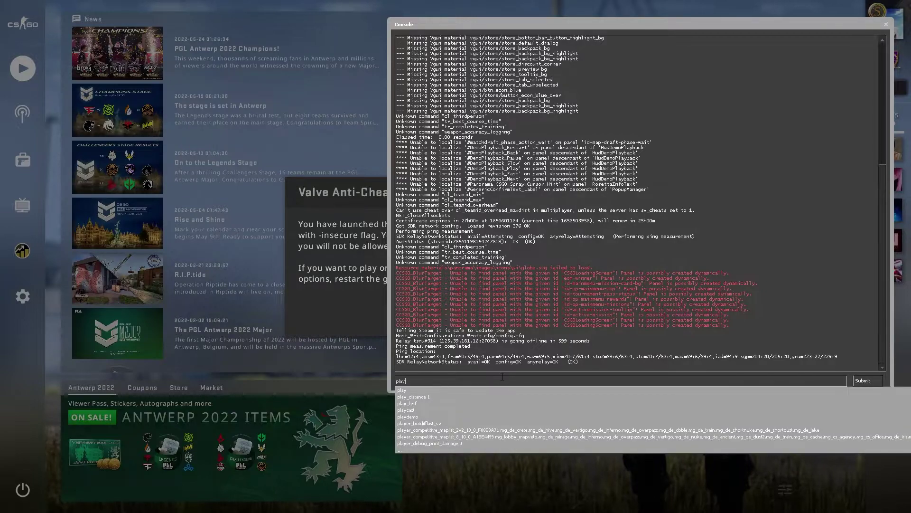
pyautogui.write('demo')
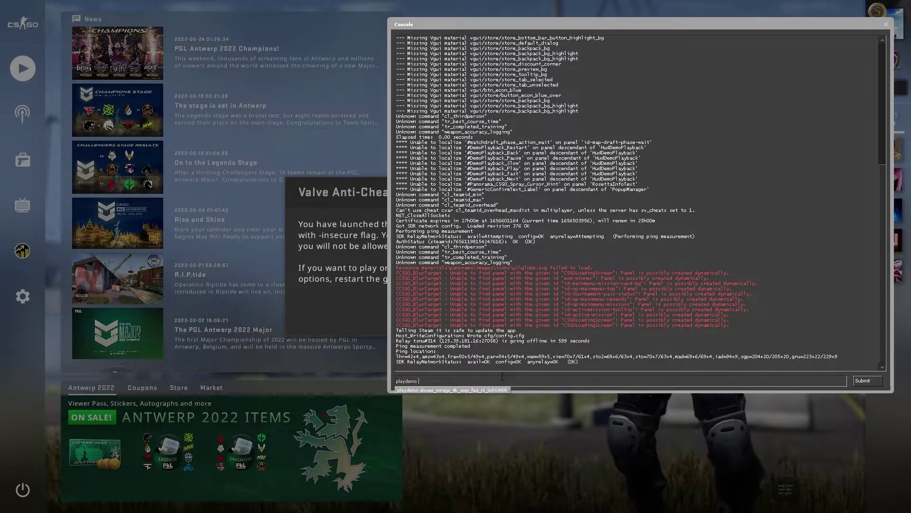
pyautogui.click(475, 389)
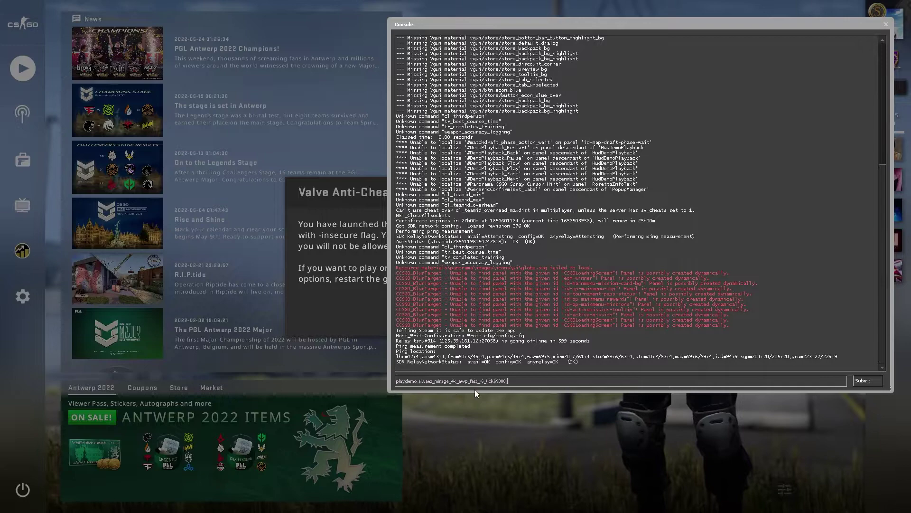
pyautogui.click(869, 383)
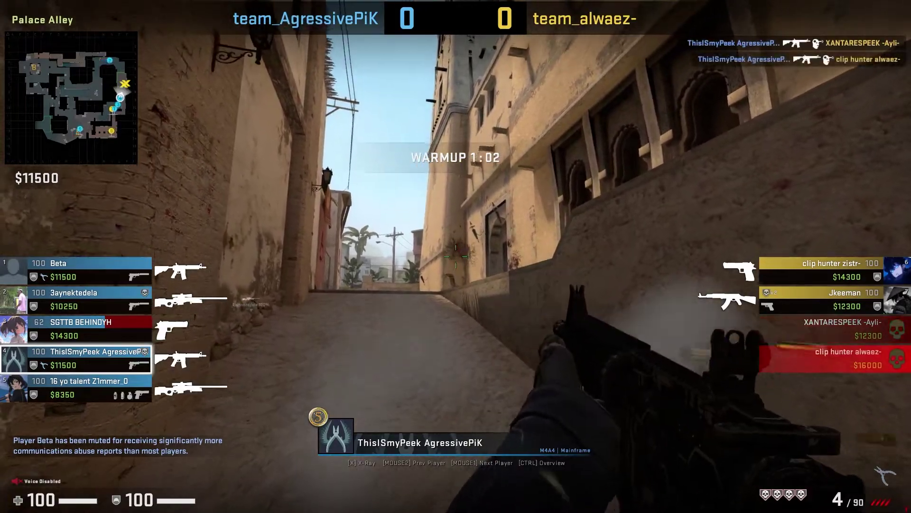
pyautogui.hotkey('shift', 'F2')
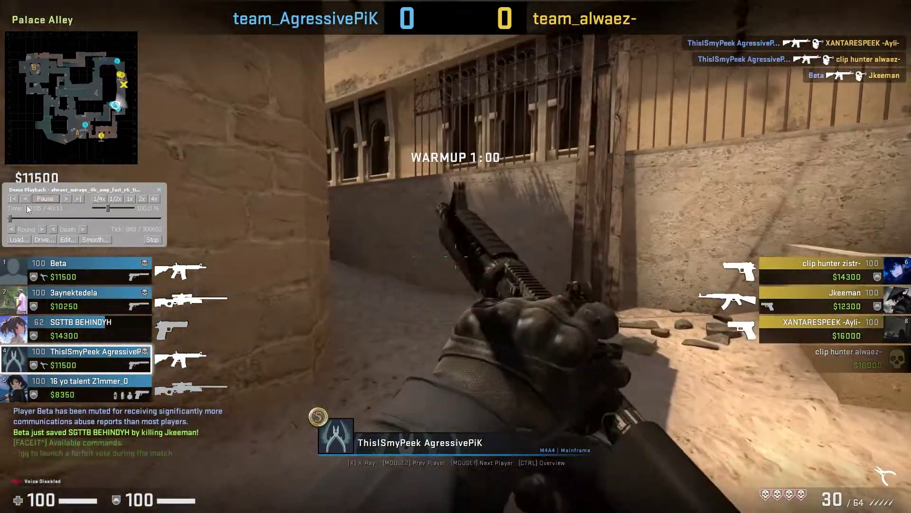
pyautogui.click(42, 199)
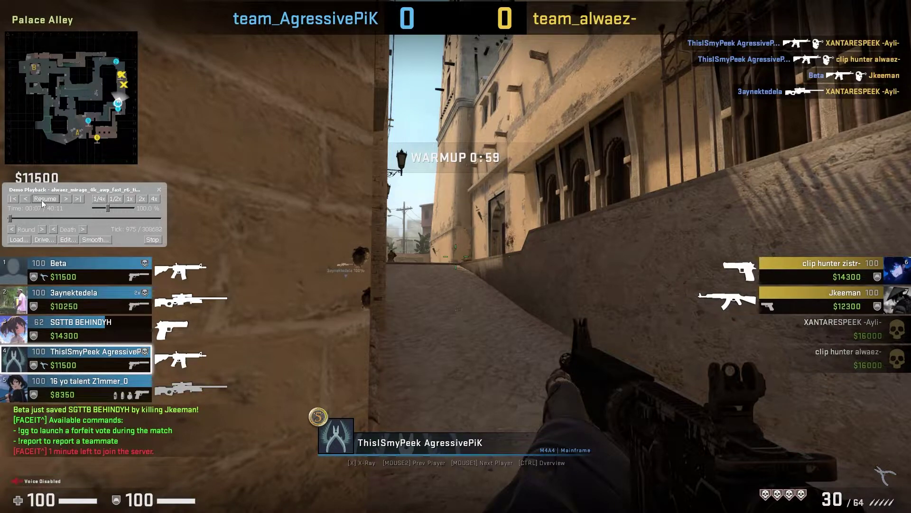
# - Jump the paused demo to tick 69000 with the console command demo_gototick 69000 and close the console
pyautogui.press('`')
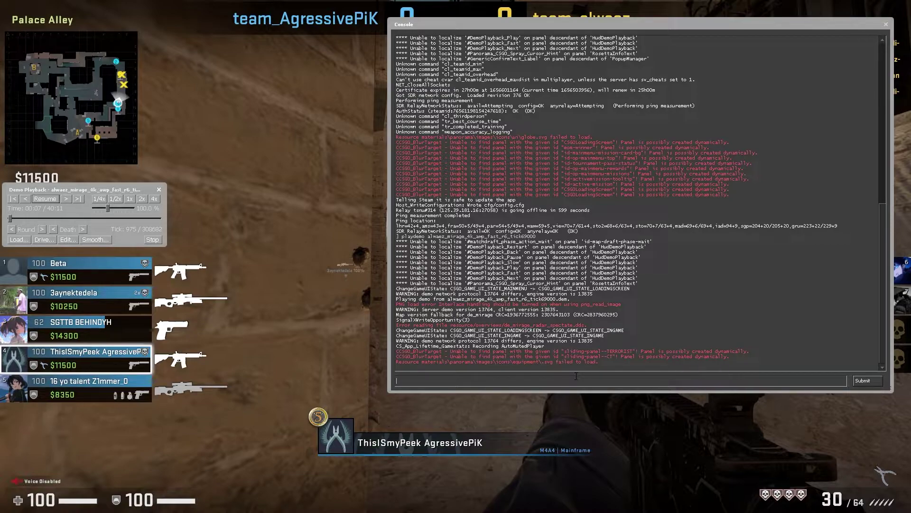
pyautogui.write('dem')
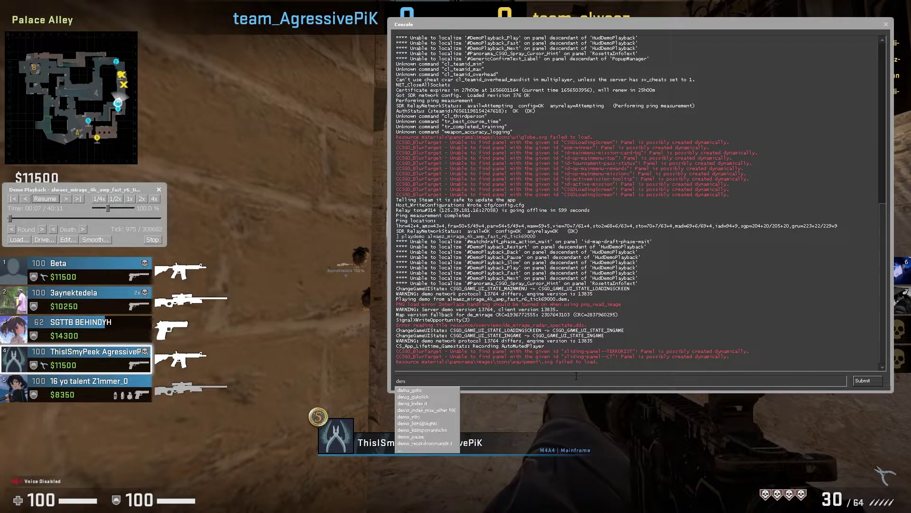
pyautogui.write('o')
pyautogui.press('Tab')
pyautogui.write('6')
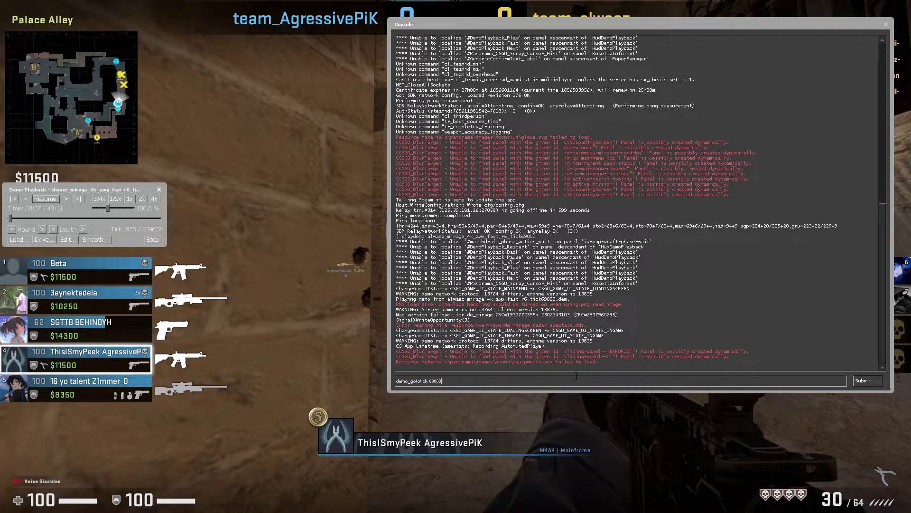
pyautogui.press('Return')
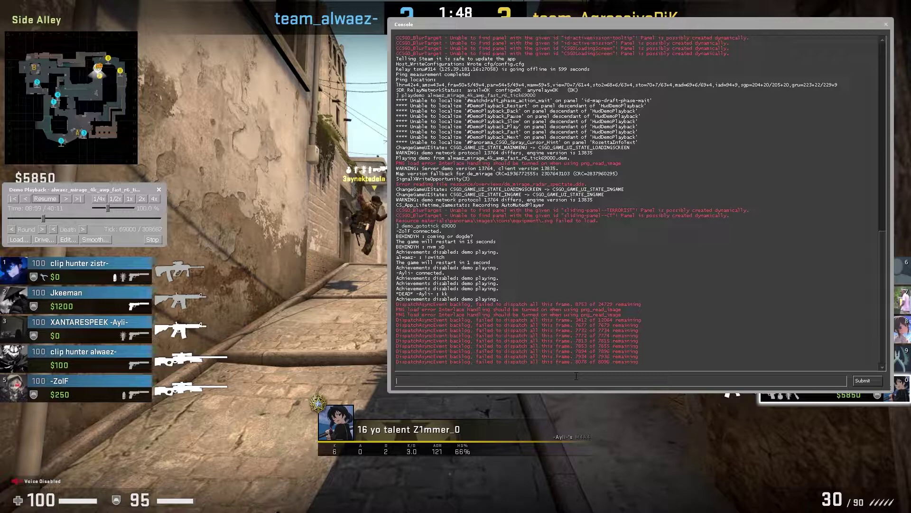
pyautogui.press('`')
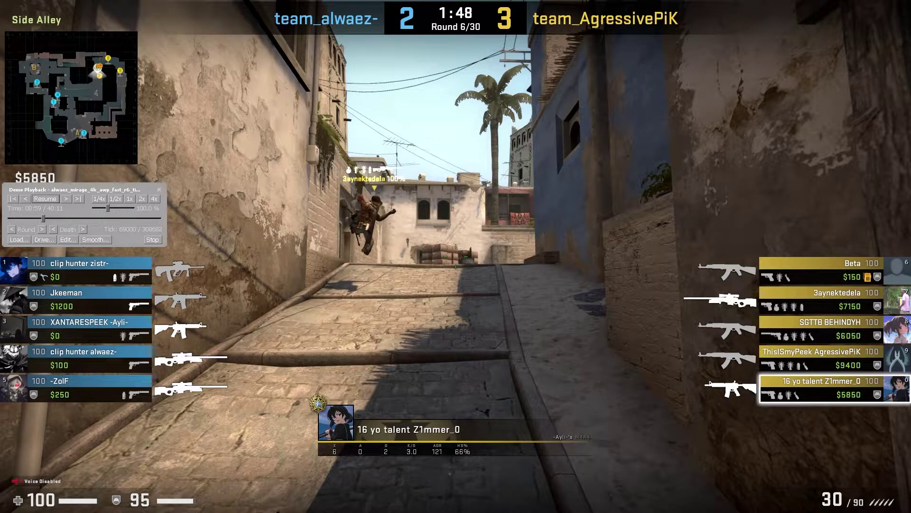
# - Hide the demo playback controls and switch the spectator view to player 4, the AWP player in Sniper's Nest
pyautogui.hotkey('shift', 'F2')
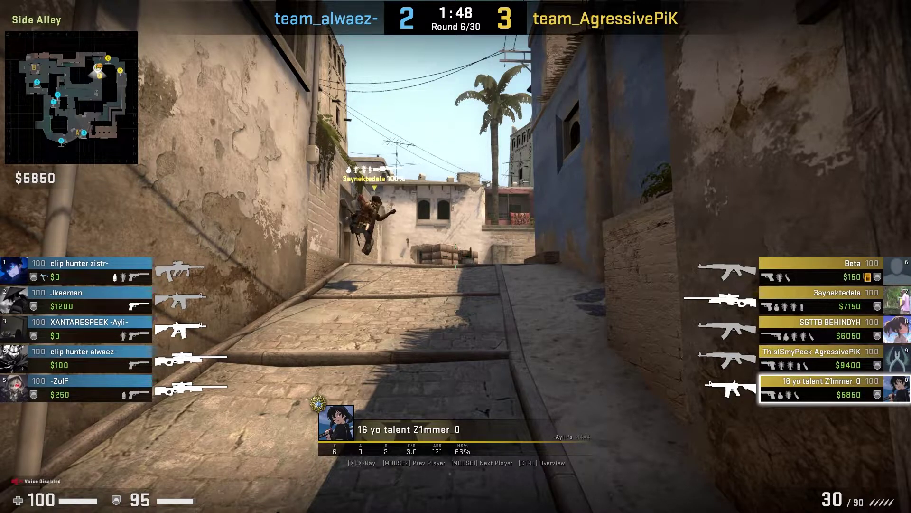
pyautogui.press('1')
pyautogui.press('2')
pyautogui.press('3')
pyautogui.press('4')
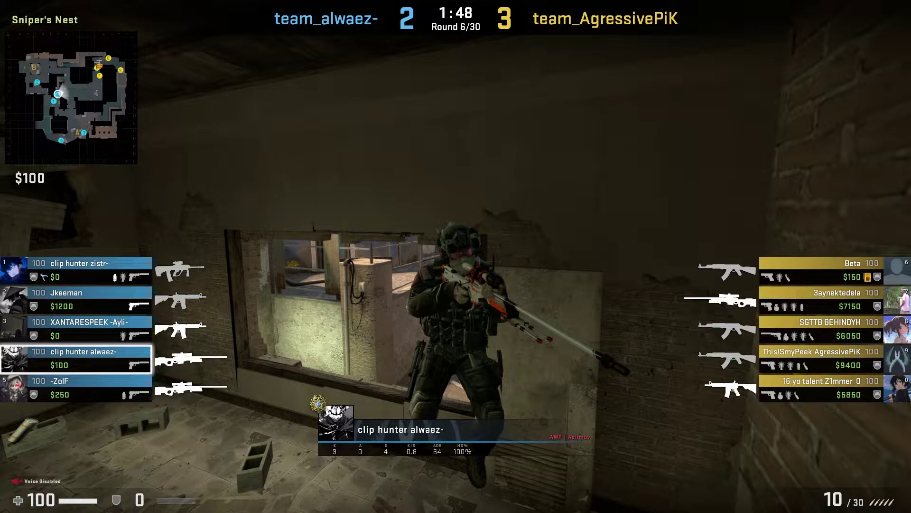
# - Bring back the demo playback controls and load the AGR config from the console with exec agr
pyautogui.hotkey('shift', 'F2')
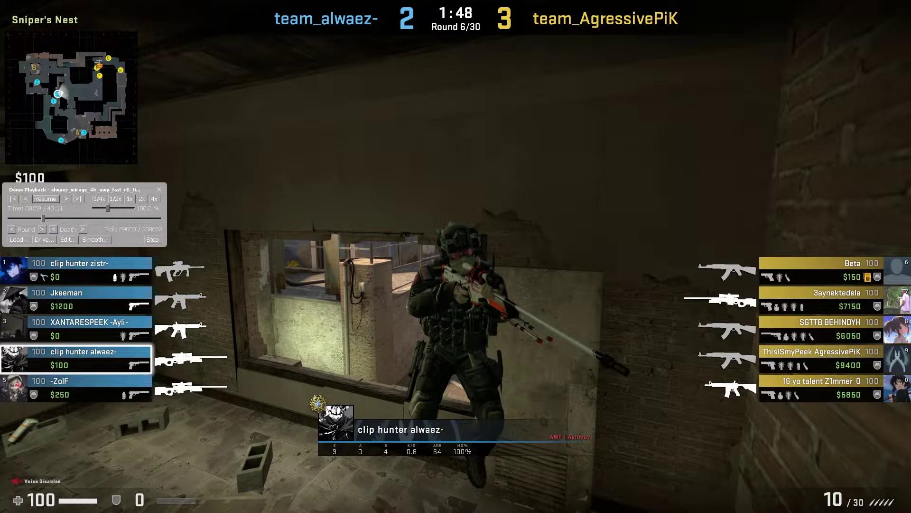
pyautogui.press('`')
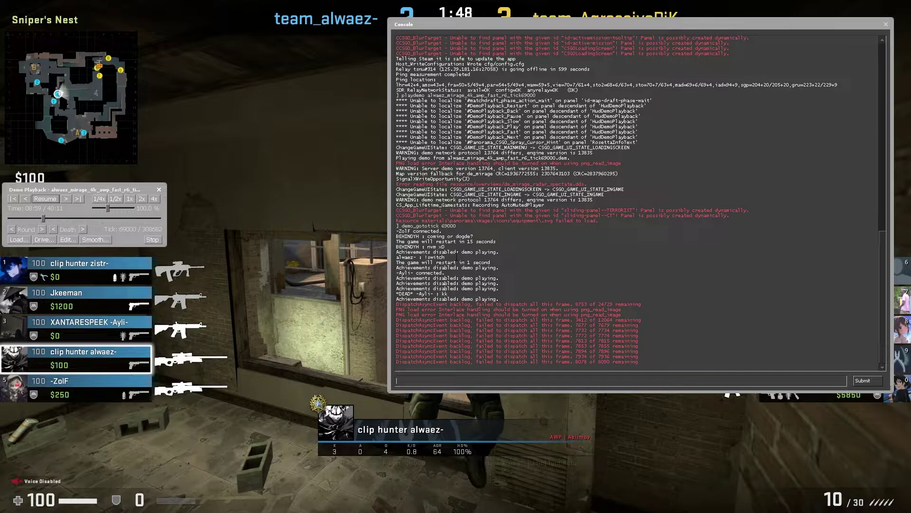
pyautogui.write('e')
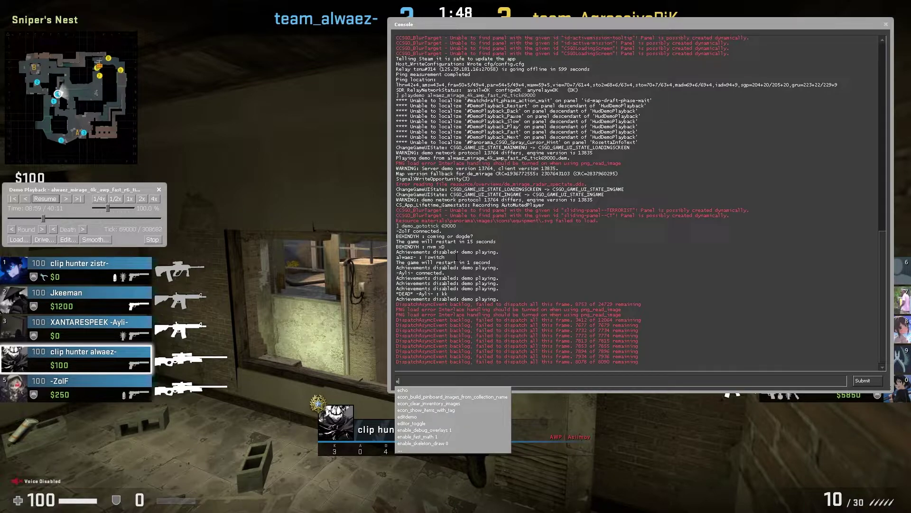
pyautogui.write('x')
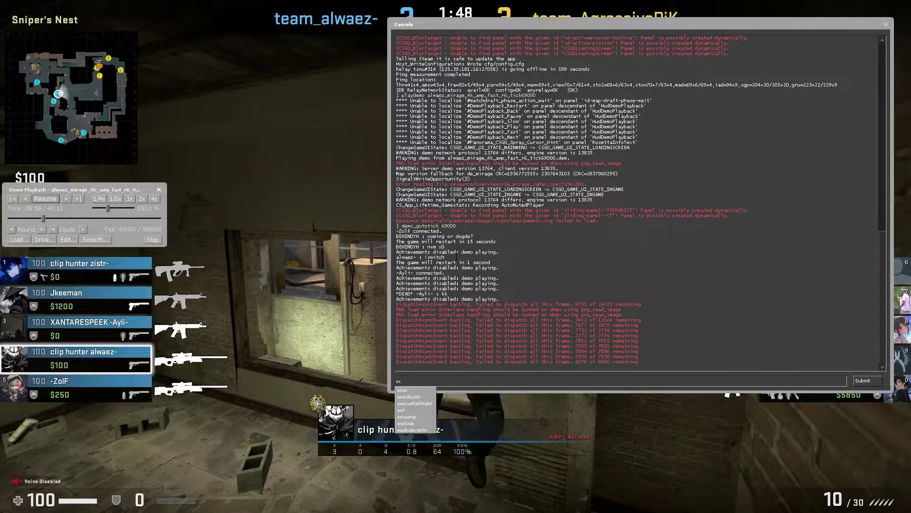
pyautogui.write('e')
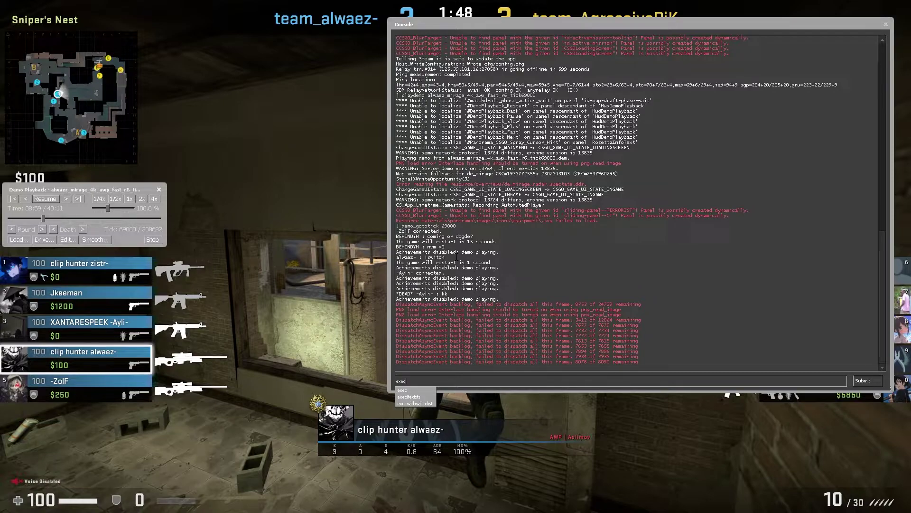
pyautogui.write('c')
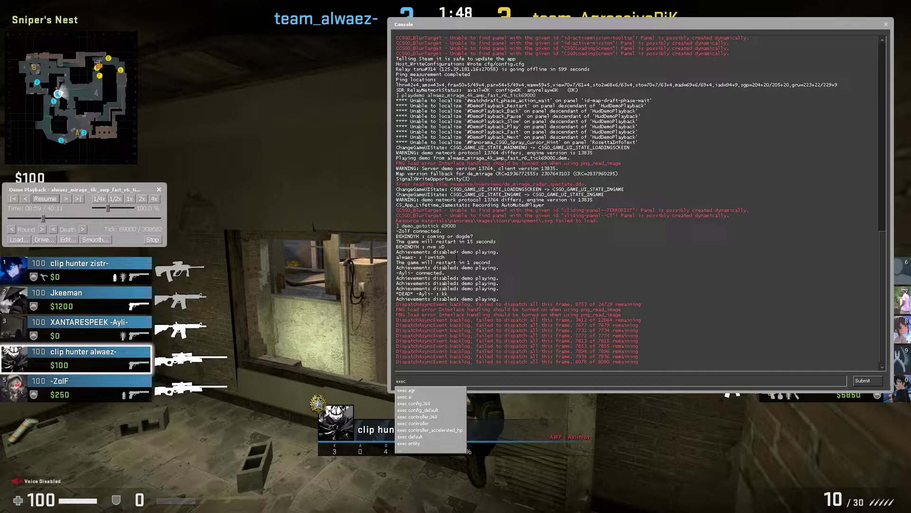
pyautogui.click(420, 390)
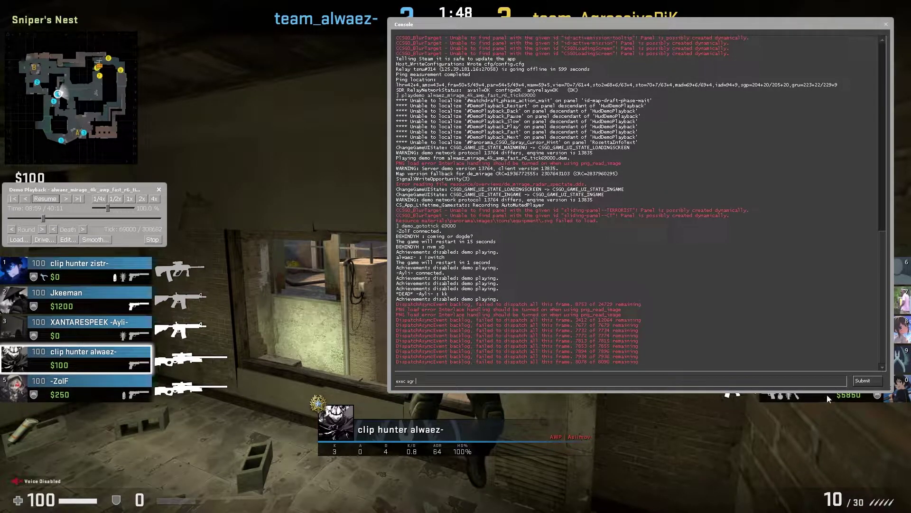
pyautogui.click(860, 383)
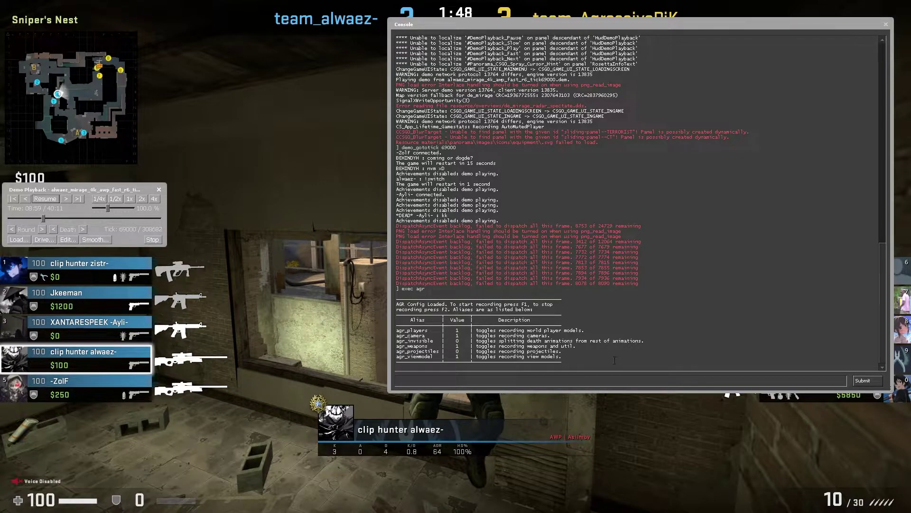
# - Examine the AGR config's console output: the alias table with its values and descriptions, and the recording instructions
pyautogui.moveTo(593, 362); pyautogui.dragTo(393, 300)
pyautogui.click(560, 320)
pyautogui.moveTo(466, 358); pyautogui.dragTo(454, 332)
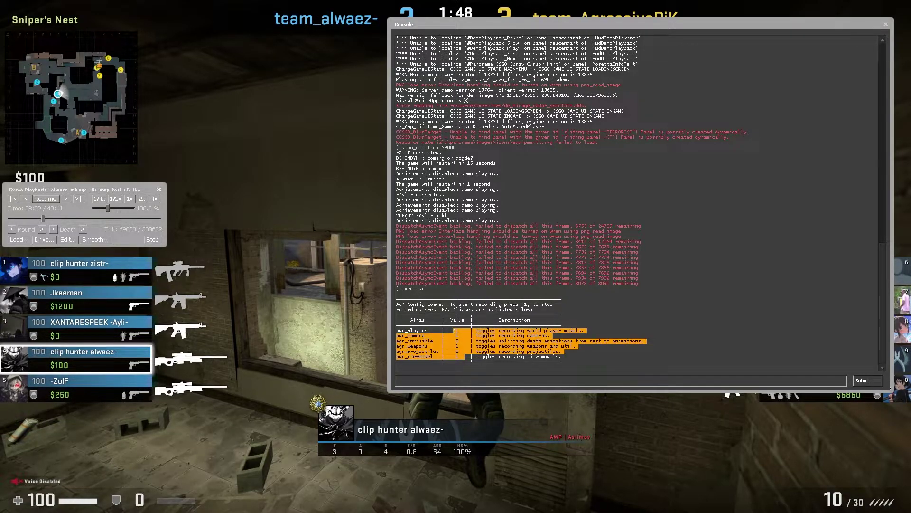
pyautogui.click(555, 338)
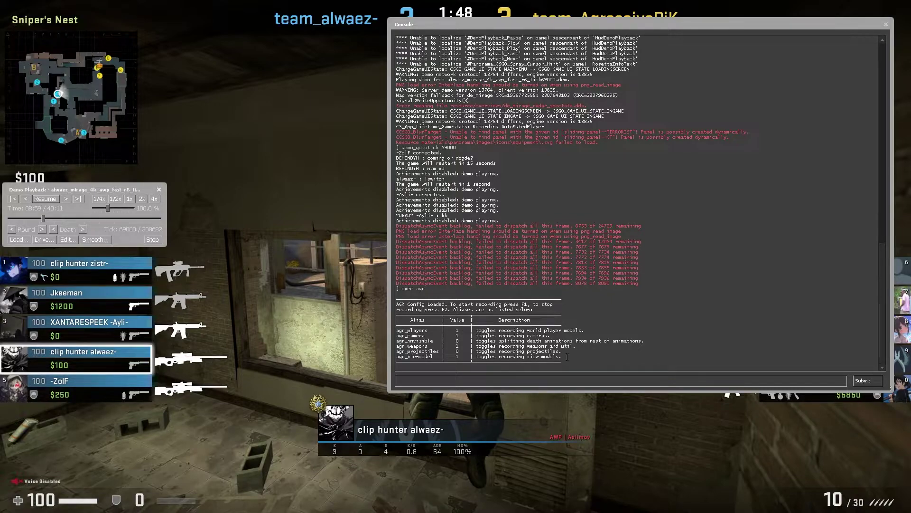
pyautogui.moveTo(397, 304); pyautogui.dragTo(443, 306)
pyautogui.click(443, 306)
# - Clear the stray text from the console entry and start the AGR recording with the demo still paused
pyautogui.write('ga')
pyautogui.press('BackSpace')
pyautogui.press('BackSpace')
pyautogui.press('BackSpace')
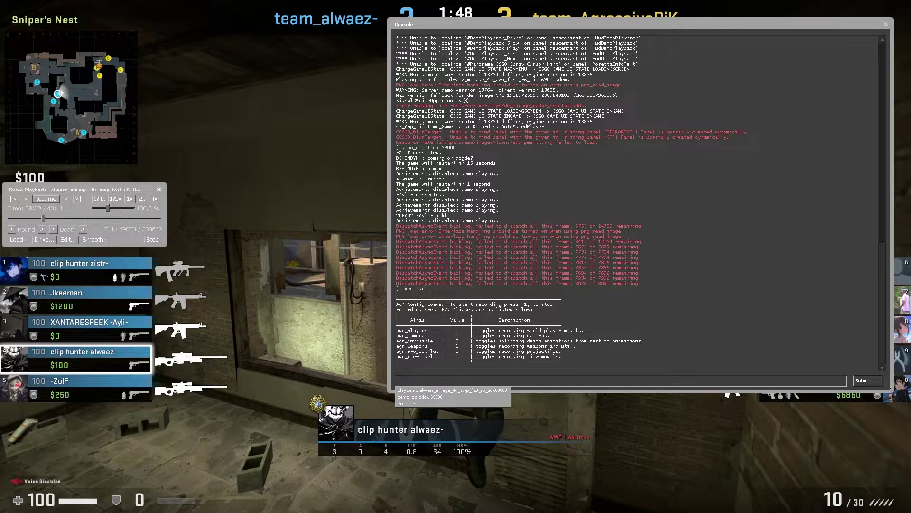
pyautogui.press('F1')
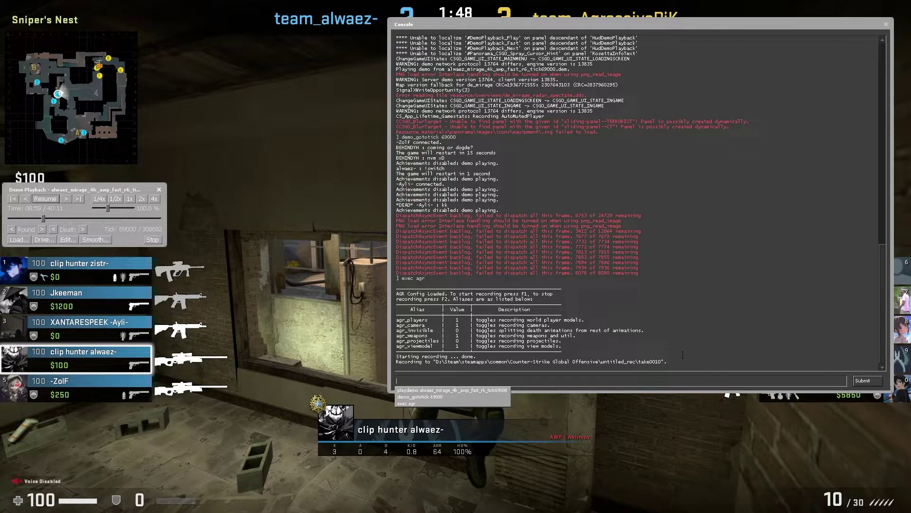
# - Play the demo through the AWP player's four kills, stop the AGR recording, and quit the game with the exit command
pyautogui.click(45, 198)
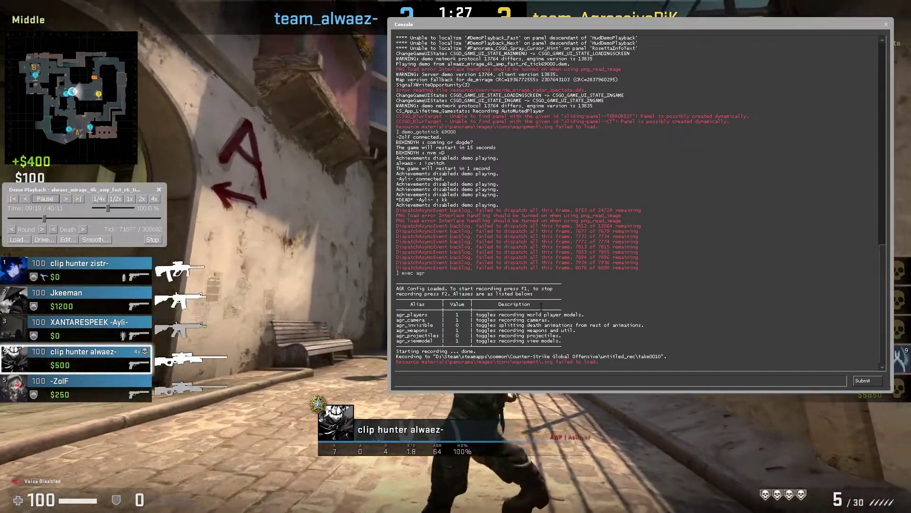
pyautogui.press('F2')
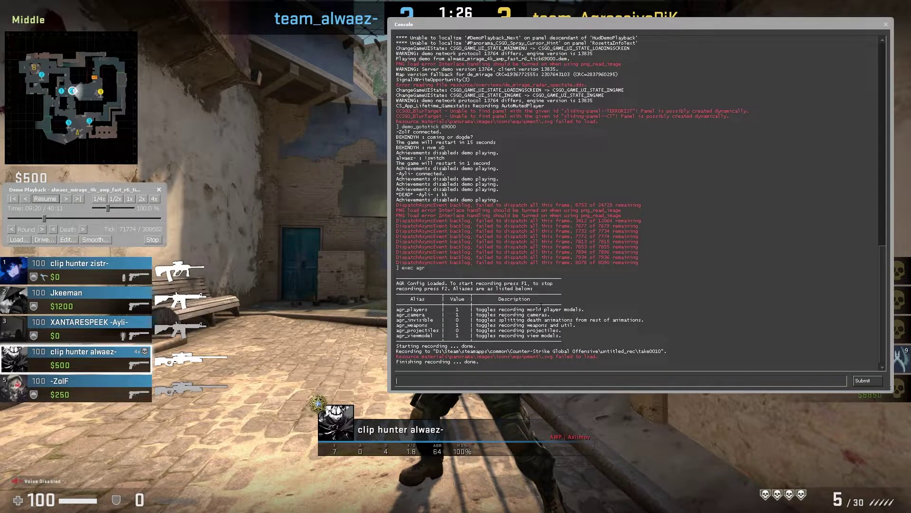
pyautogui.write('exit')
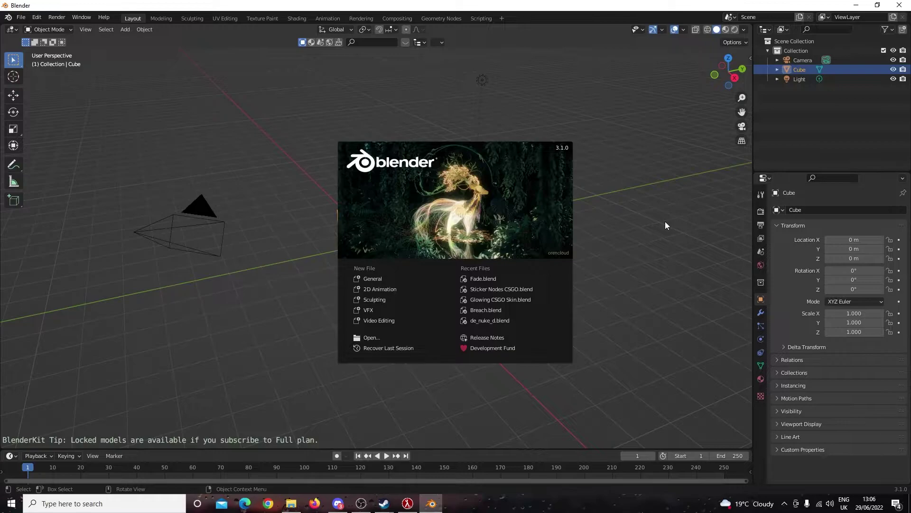
# - Open the take0010 recording folder under D:\Steam\steamapps\common\Counter-Strike Global Offensive\untitled_rec in File Explorer
pyautogui.click(16, 501)
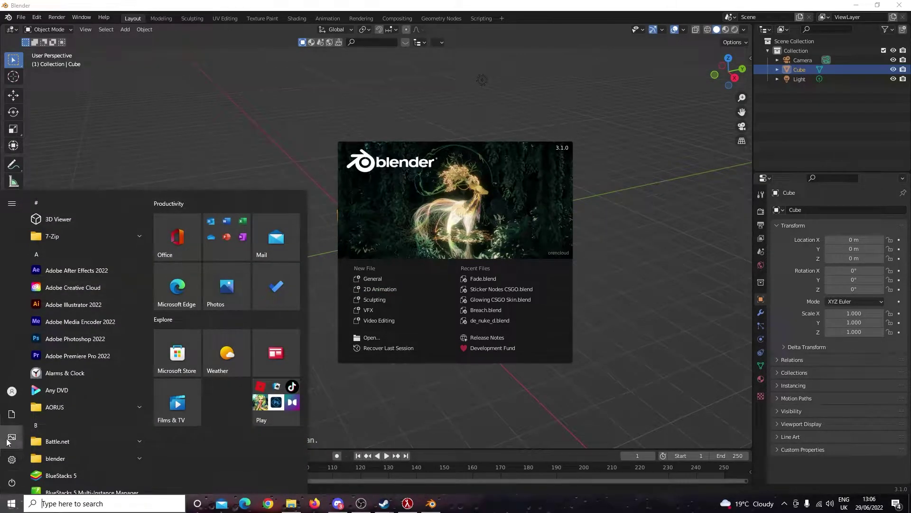
pyautogui.click(12, 413)
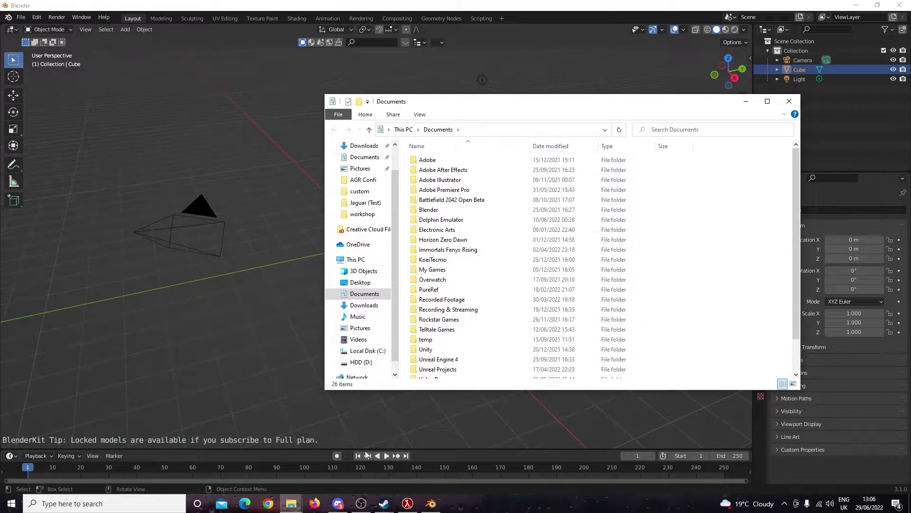
pyautogui.click(370, 364)
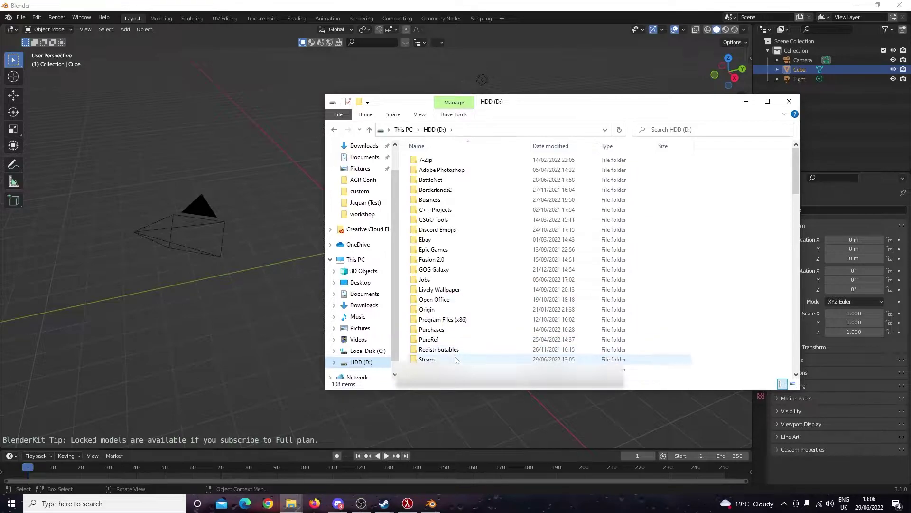
pyautogui.doubleClick(455, 359)
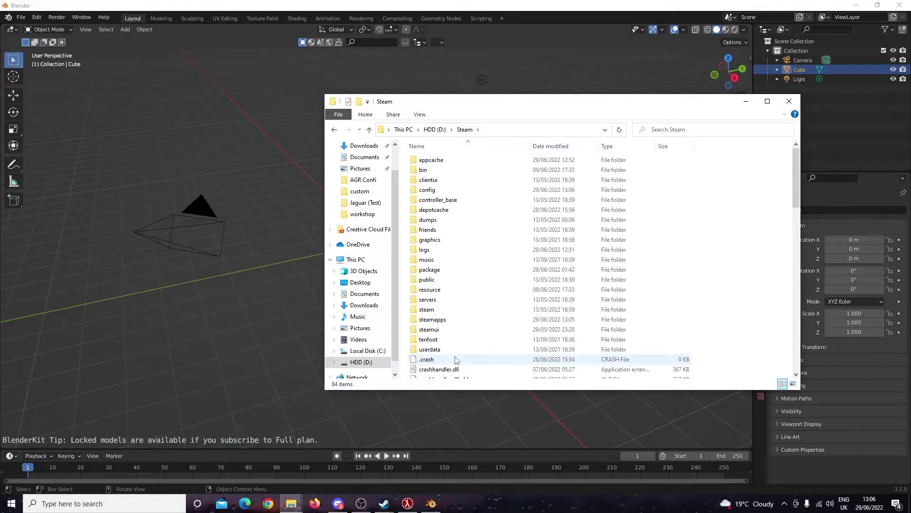
pyautogui.doubleClick(458, 325)
pyautogui.doubleClick(432, 160)
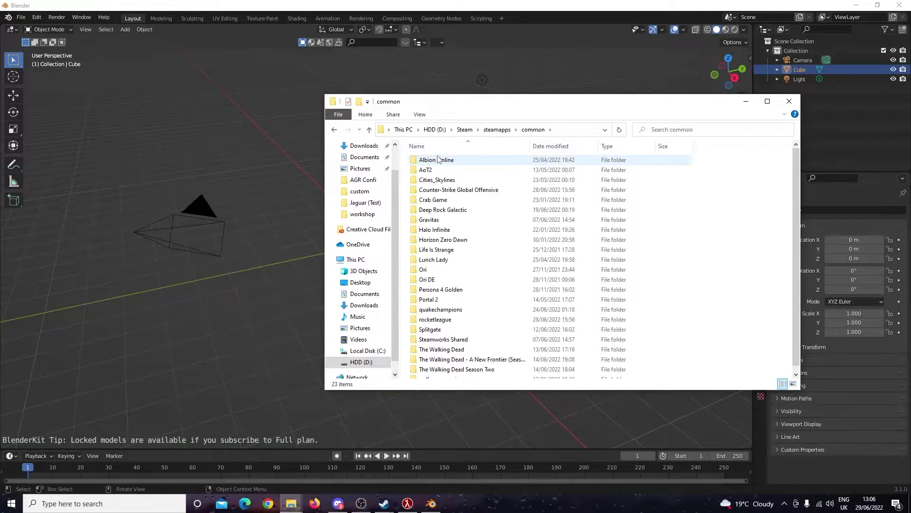
pyautogui.doubleClick(465, 189)
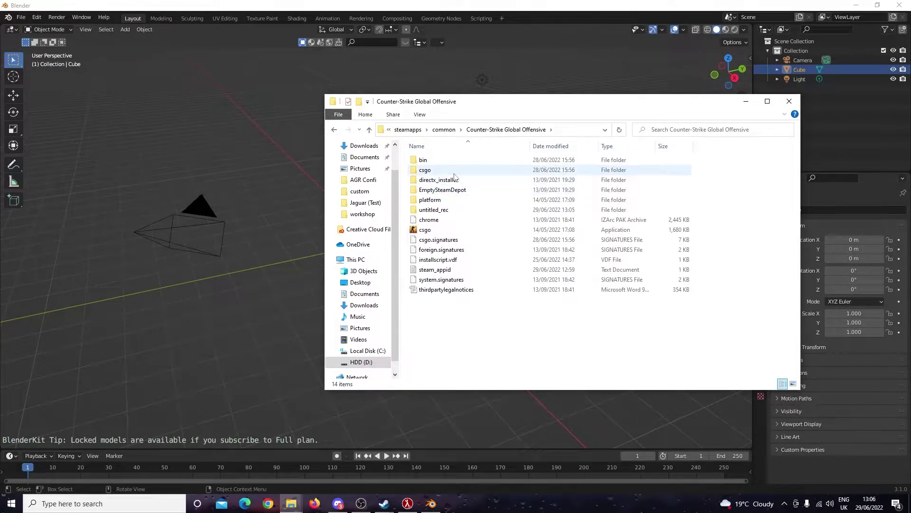
pyautogui.doubleClick(450, 211)
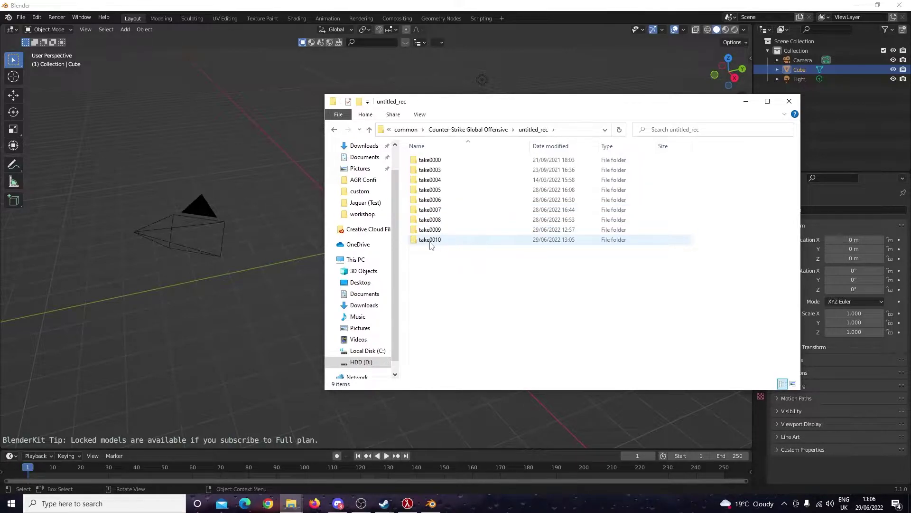
pyautogui.doubleClick(466, 240)
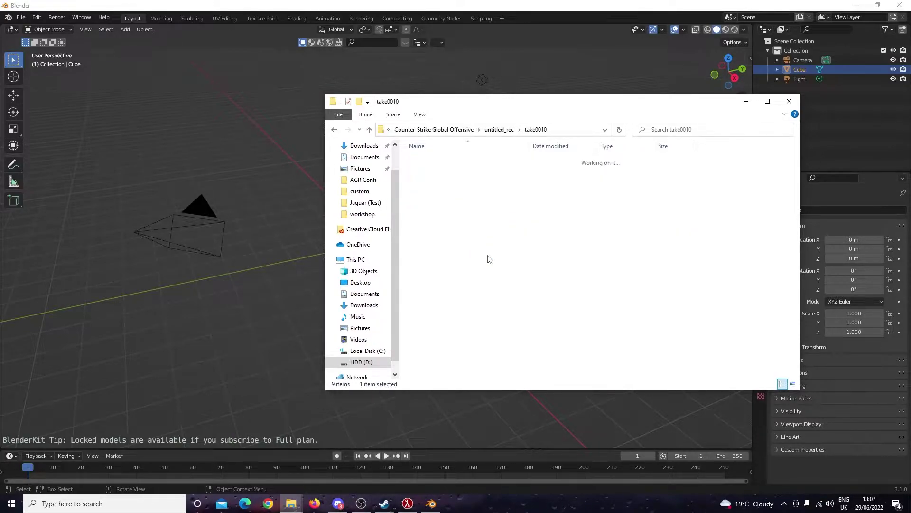
# - Rename the recording afxGameRecord.agr in the take0010 folder as afxGameRecord Youtube.agr
pyautogui.rightClick(464, 164)
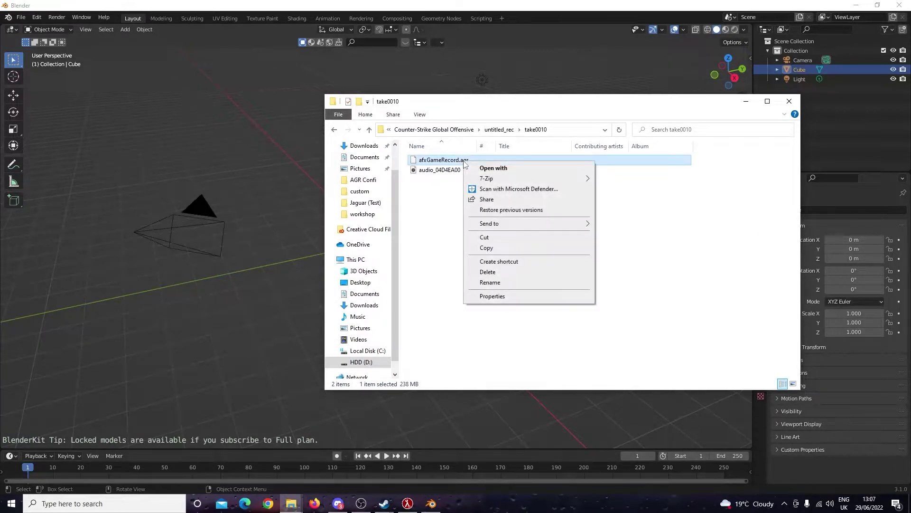
pyautogui.click(507, 248)
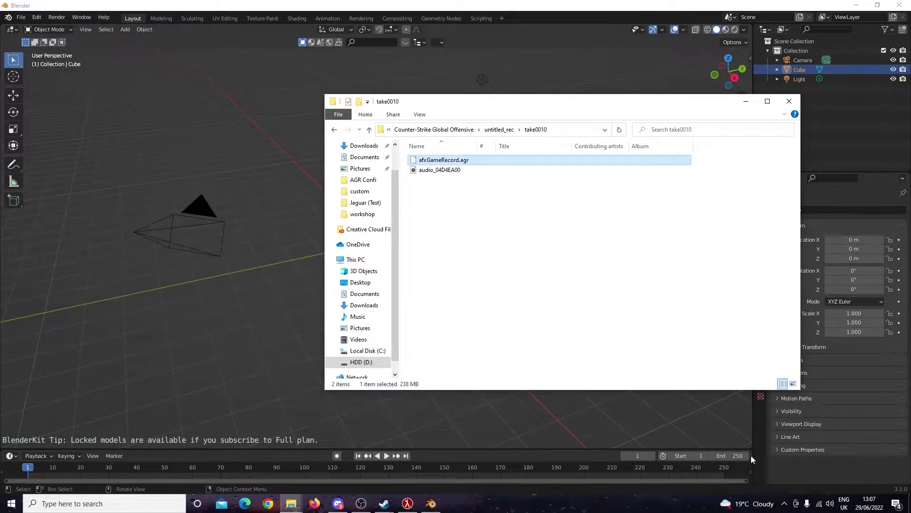
pyautogui.rightClick(459, 163)
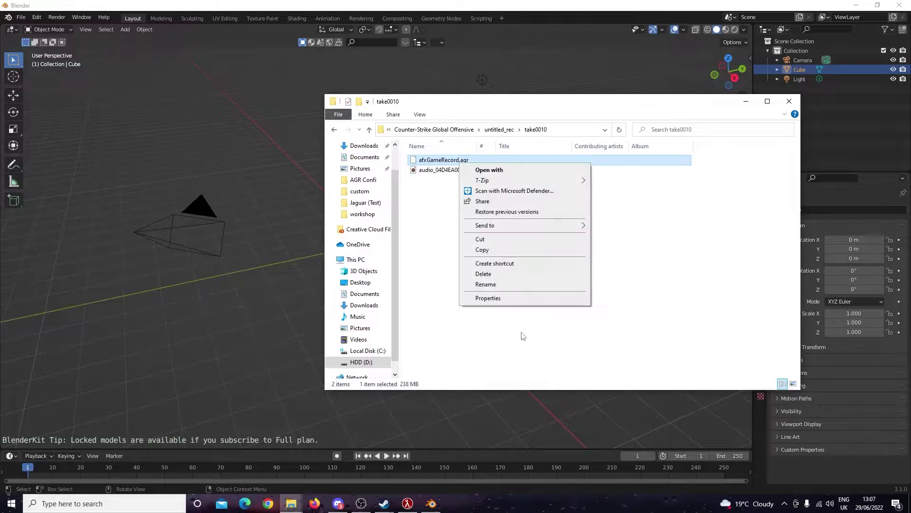
pyautogui.click(486, 284)
pyautogui.click(464, 162)
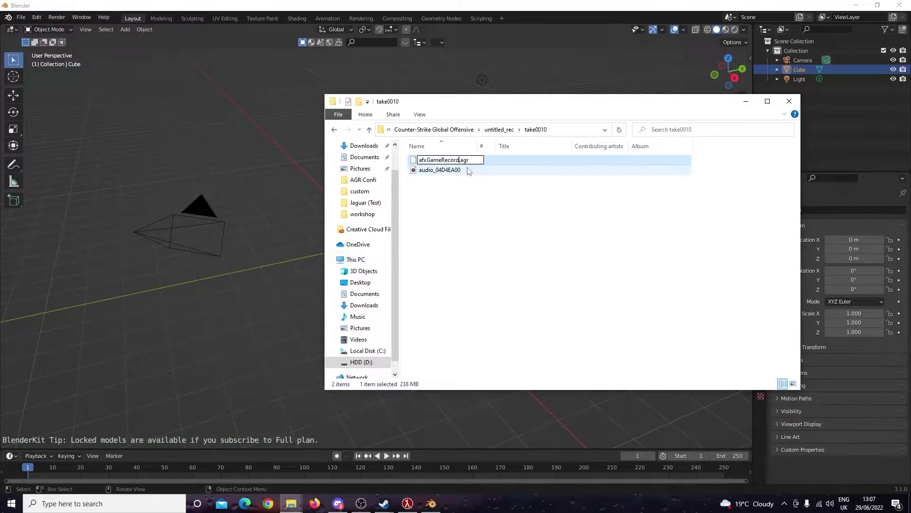
pyautogui.write('y')
pyautogui.press('BackSpace')
pyautogui.write('Youtube')
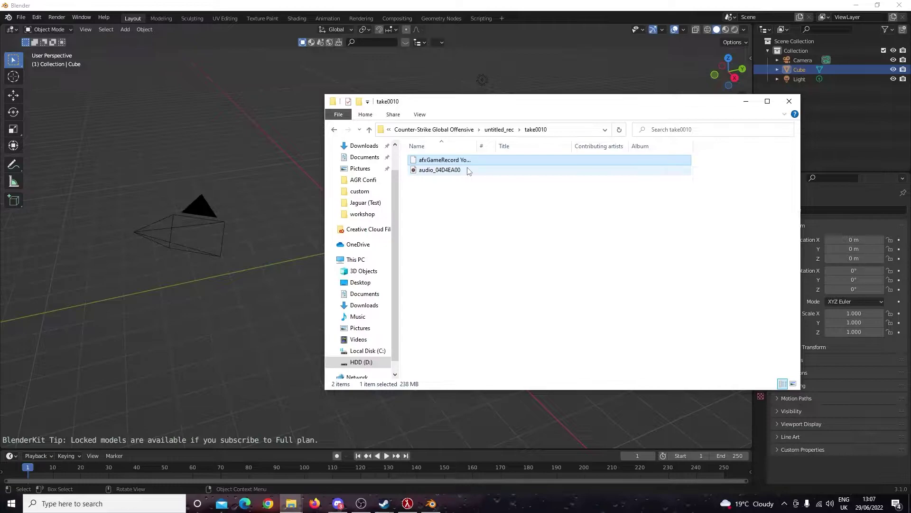
pyautogui.press('Return')
# - Copy afxGameRecord Youtube.agr to the desktop and place it directly above the AGR Confi folder
pyautogui.rightClick(465, 161)
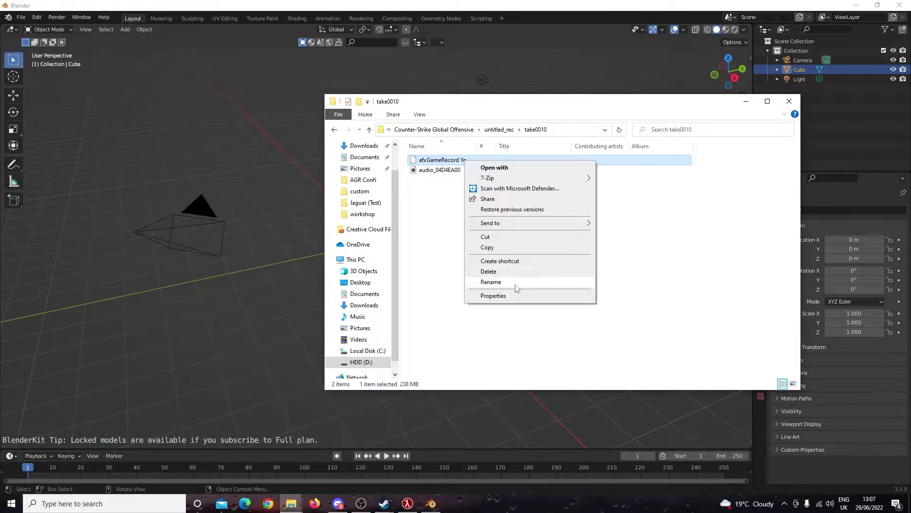
pyautogui.click(498, 247)
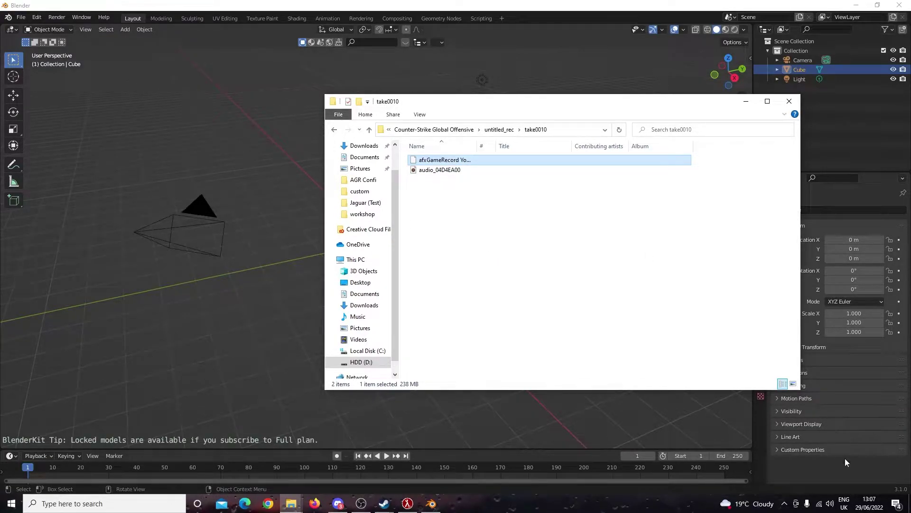
pyautogui.click(910, 503)
pyautogui.rightClick(689, 344)
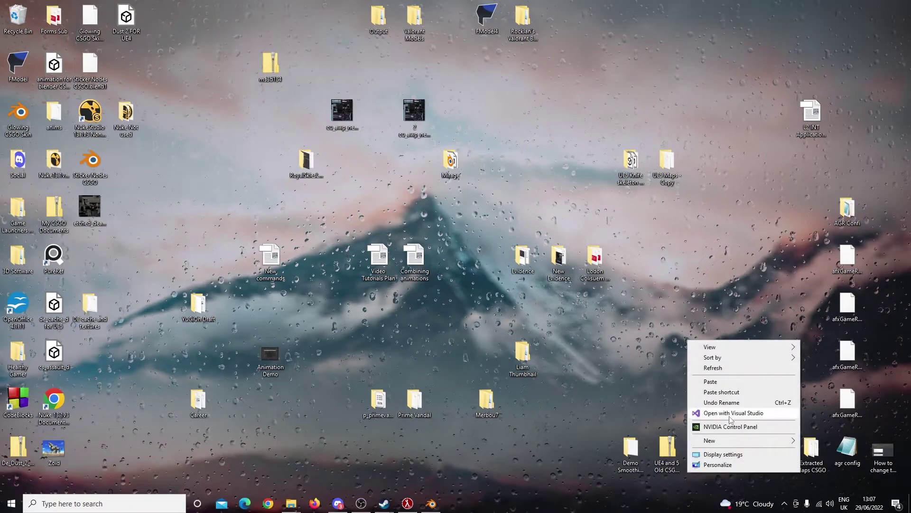
pyautogui.click(720, 382)
pyautogui.moveTo(703, 309); pyautogui.dragTo(848, 168)
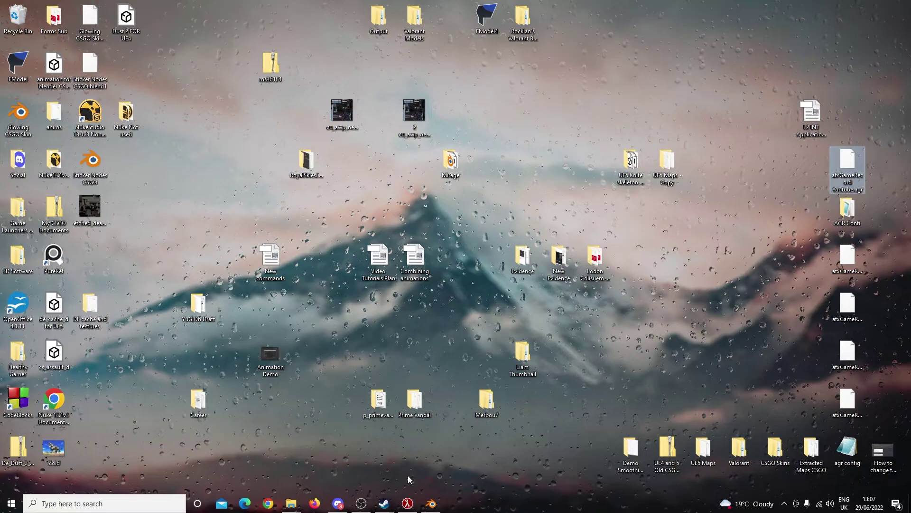
# - Switch to Blender and empty the default scene by deleting all its objects and the default collection
pyautogui.click(430, 504)
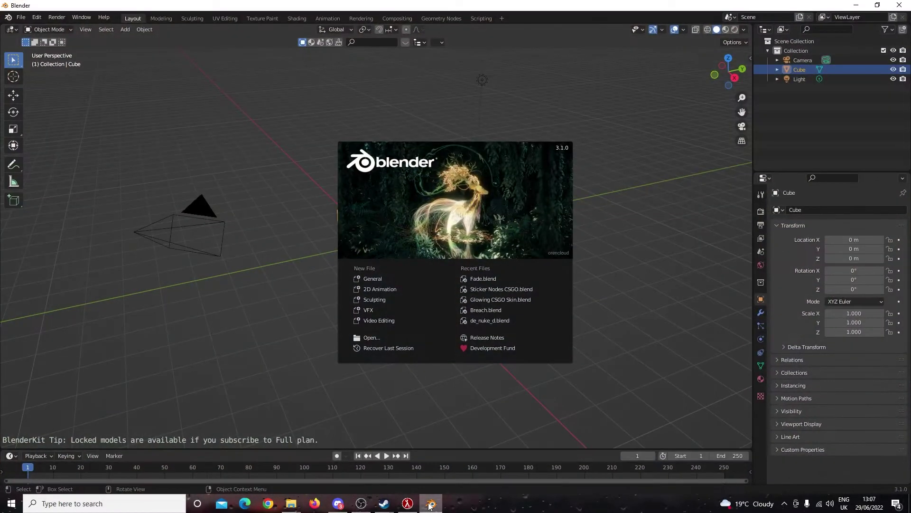
pyautogui.click(638, 289)
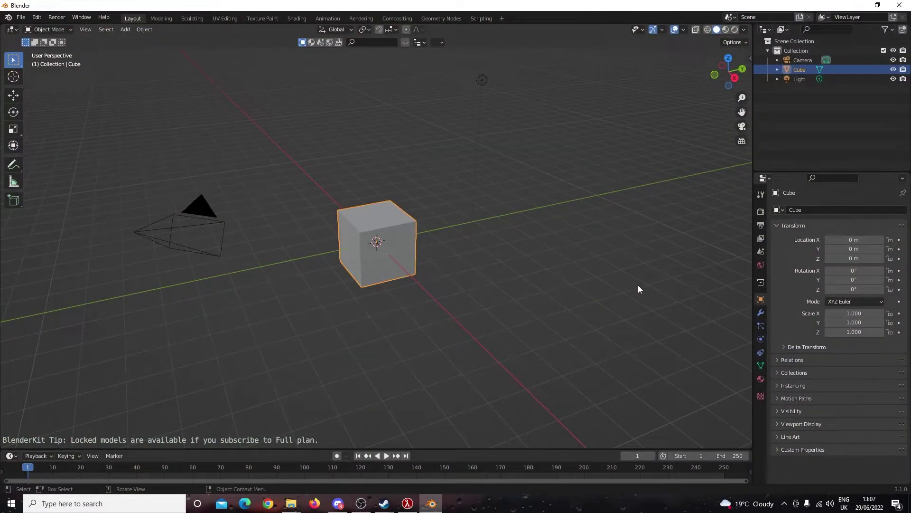
pyautogui.press('a')
pyautogui.press('Delete')
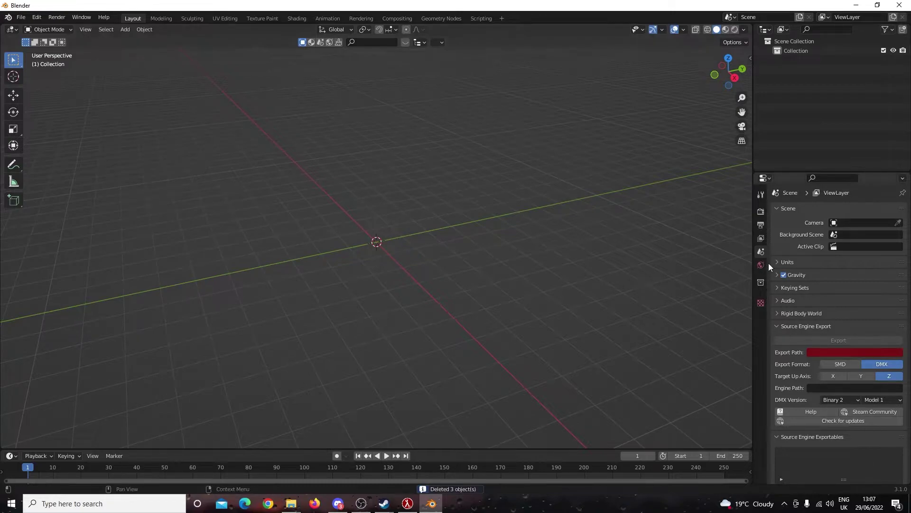
pyautogui.click(804, 51)
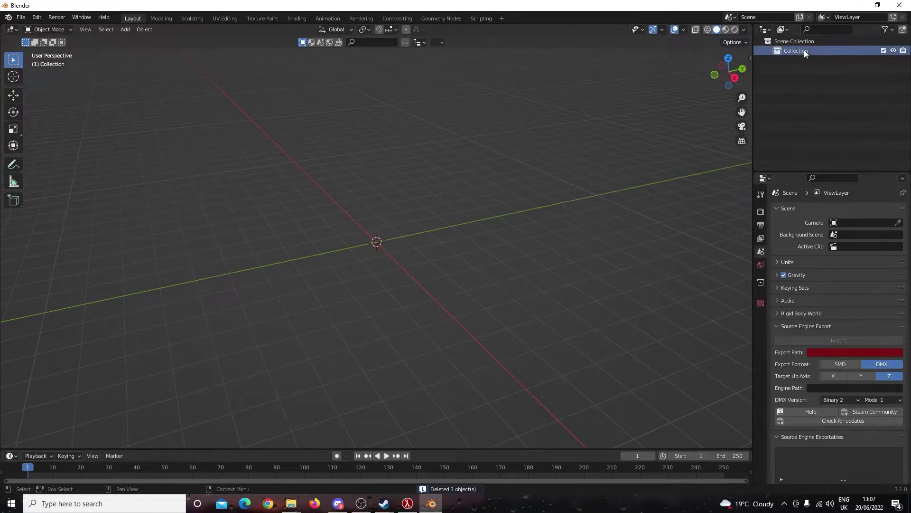
pyautogui.press('Delete')
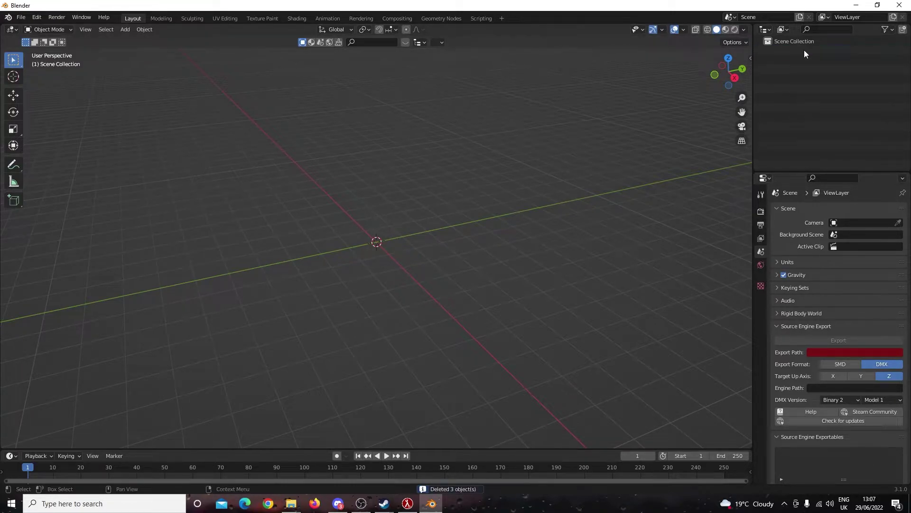
# - Set the scene's output frame rate to 30 fps
pyautogui.click(762, 212)
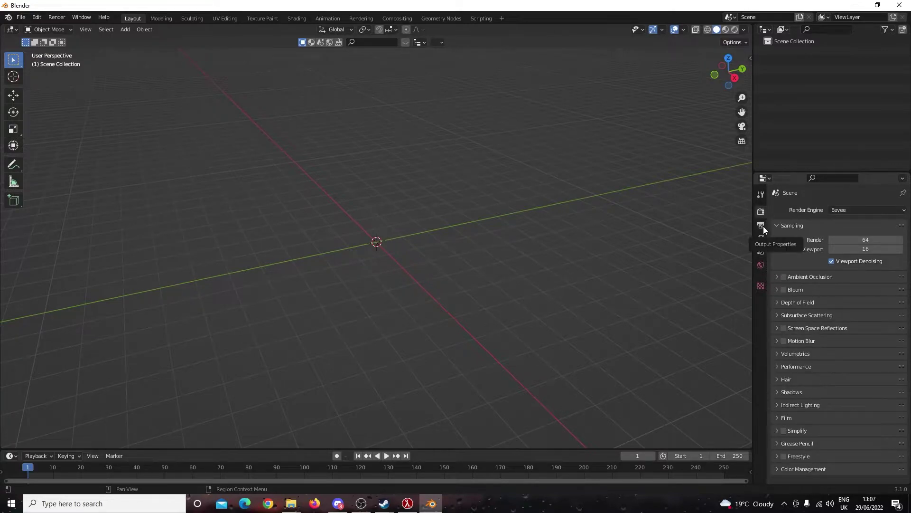
pyautogui.click(762, 225)
pyautogui.click(901, 296)
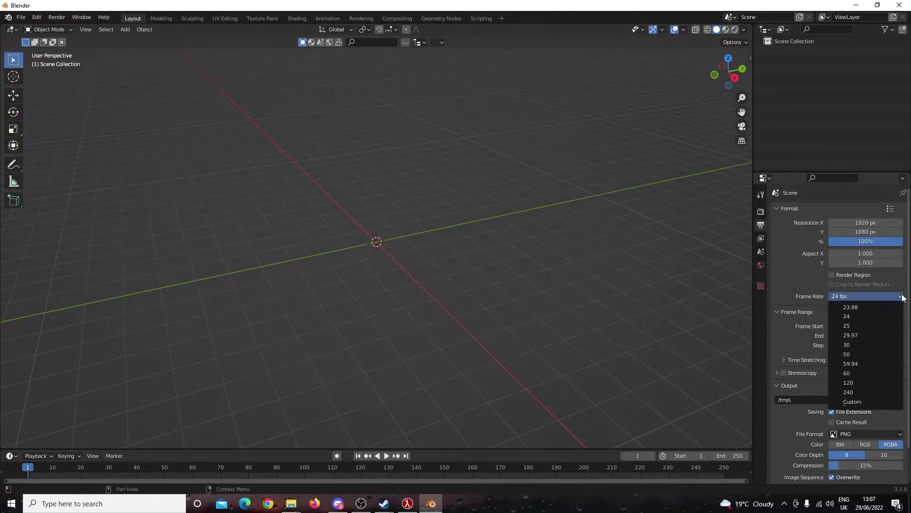
pyautogui.click(860, 343)
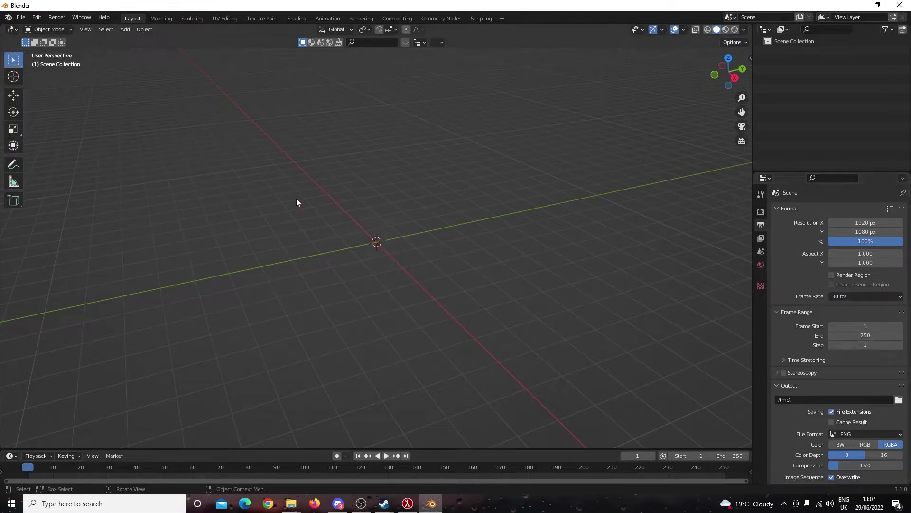
# - Show Blender's system console and move its window away from the main menus
pyautogui.click(90, 17)
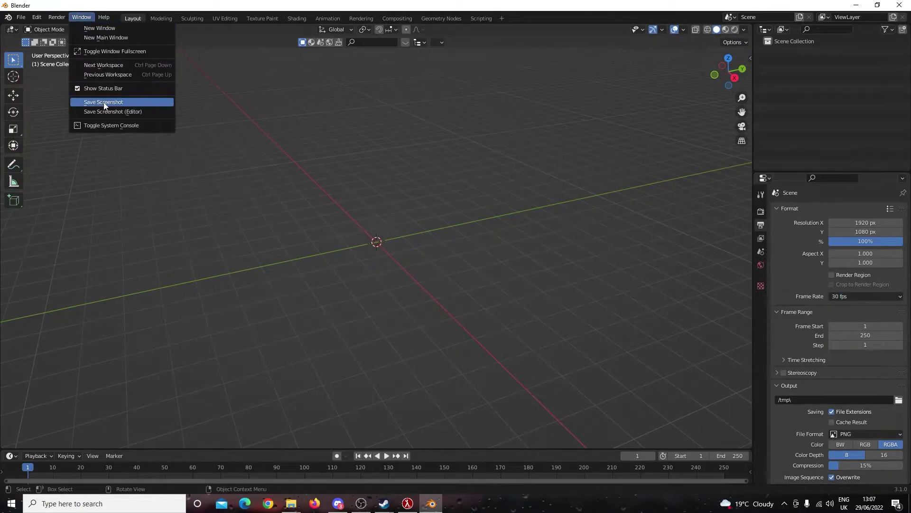
pyautogui.click(109, 124)
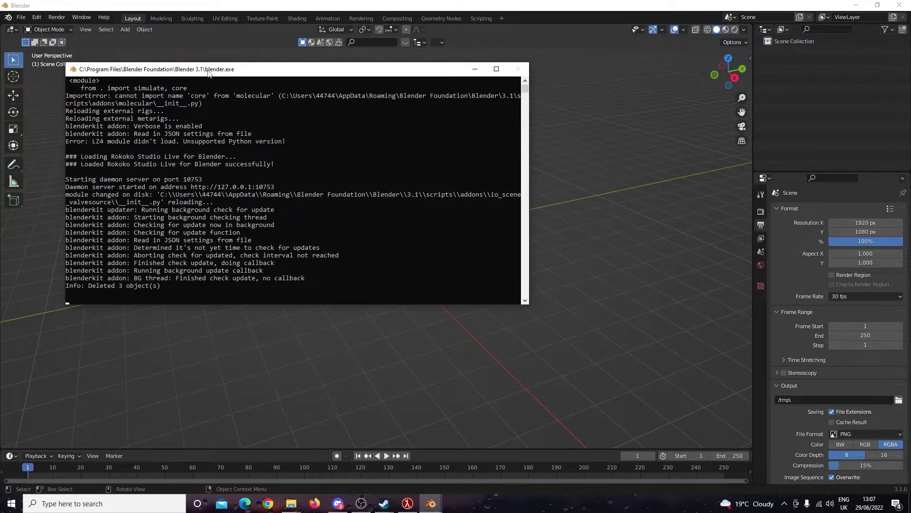
pyautogui.moveTo(209, 72); pyautogui.dragTo(382, 31)
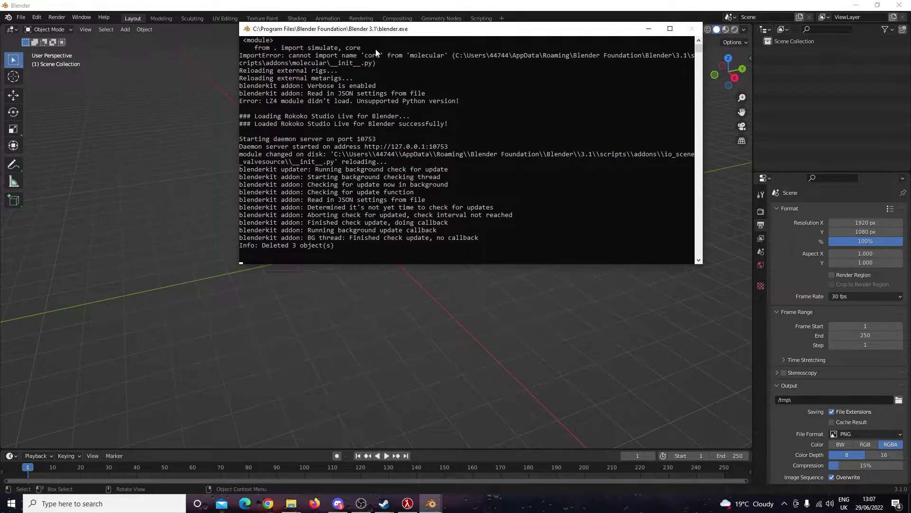
# - Import afxGameRecord Youtube.agr from the desktop with the HLAE afxGameRecord (enhanced) importer, using the default import options
pyautogui.click(23, 15)
pyautogui.moveTo(31, 30)
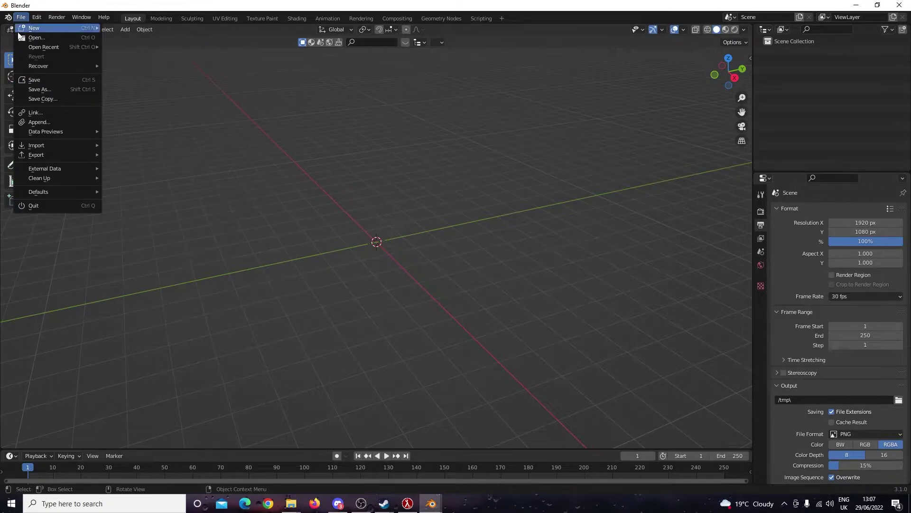
pyautogui.moveTo(94, 146)
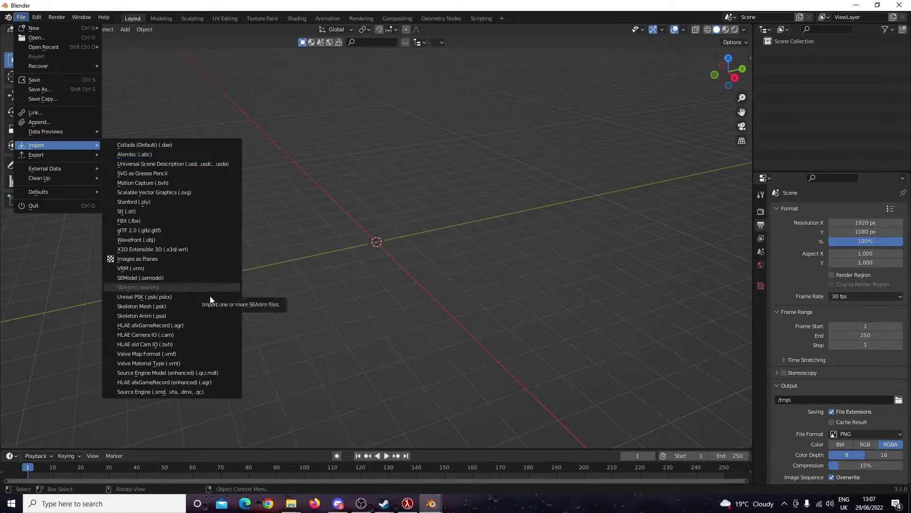
pyautogui.click(205, 382)
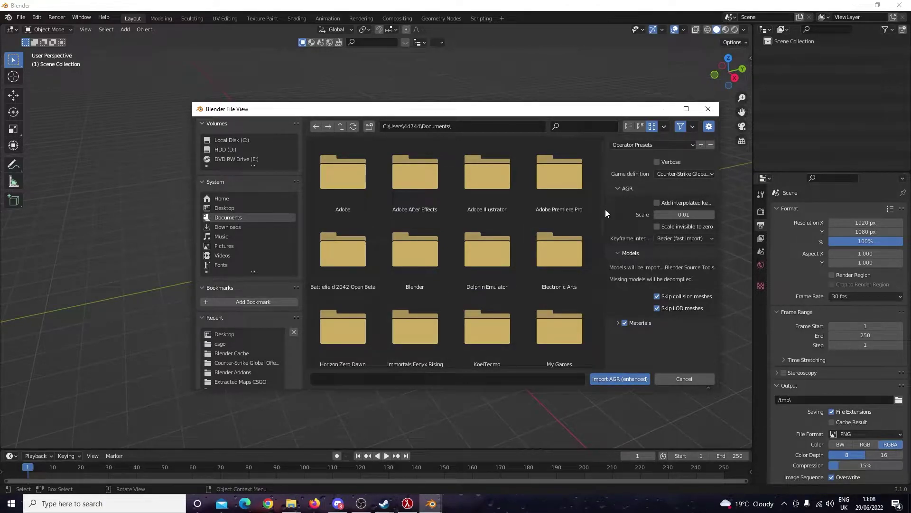
pyautogui.click(221, 335)
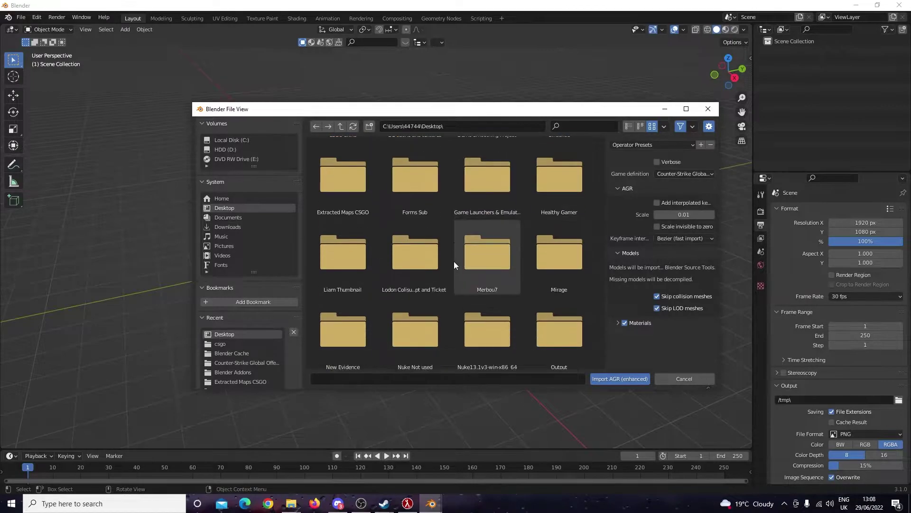
pyautogui.scroll(-8, 454, 261)
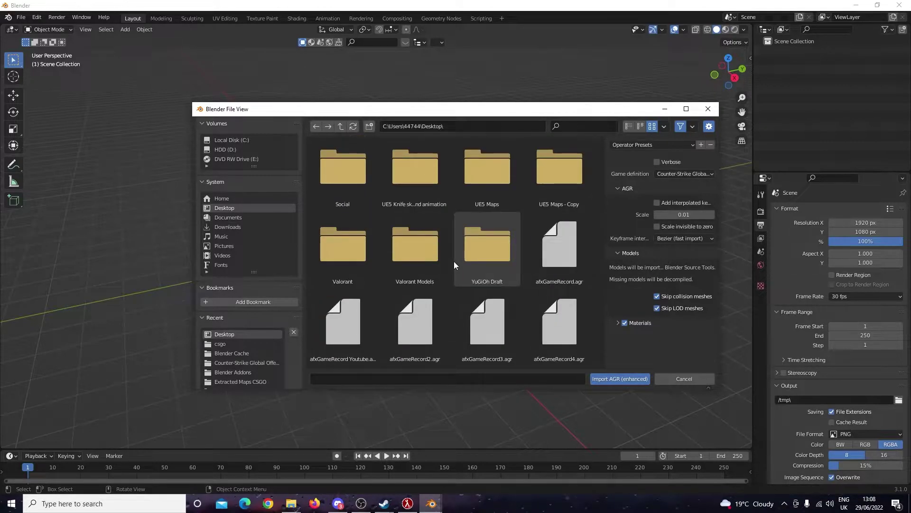
pyautogui.click(373, 323)
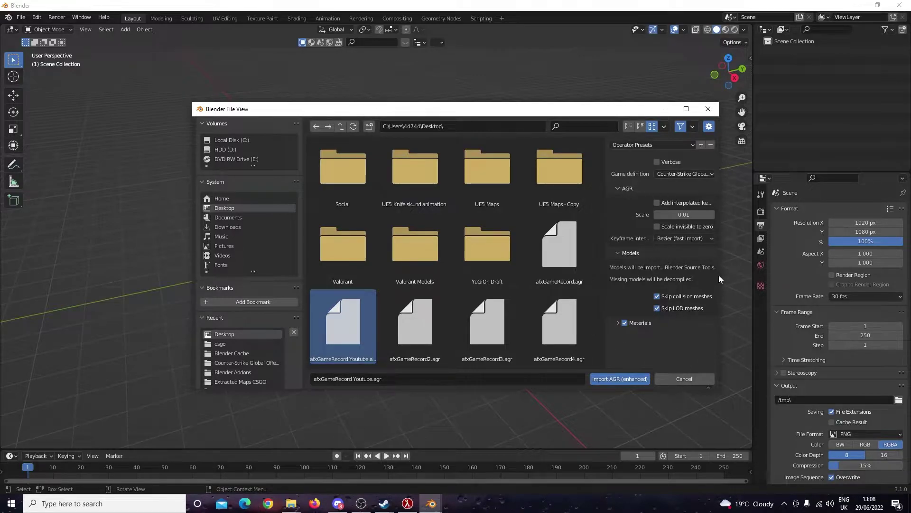
pyautogui.click(634, 381)
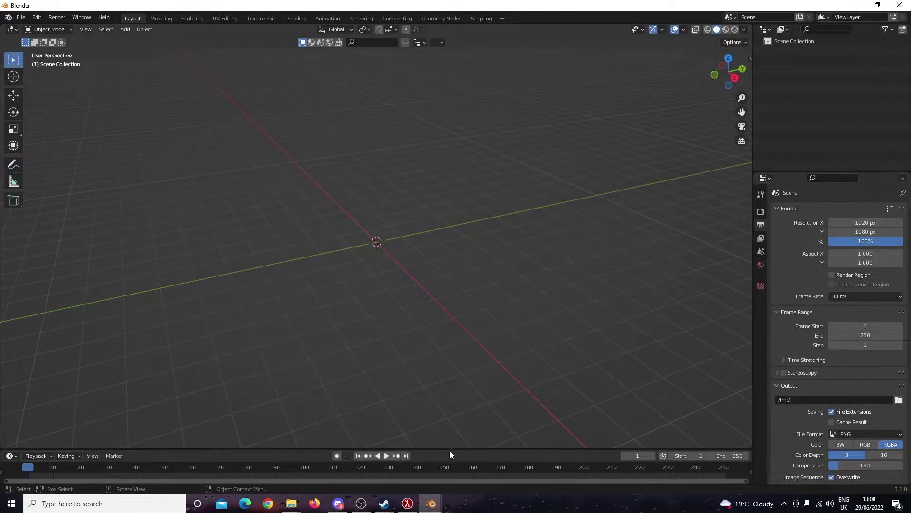
# - Bring up the system console to check the AGR import log and minimize the console window
pyautogui.moveTo(431, 504)
pyautogui.click(446, 480)
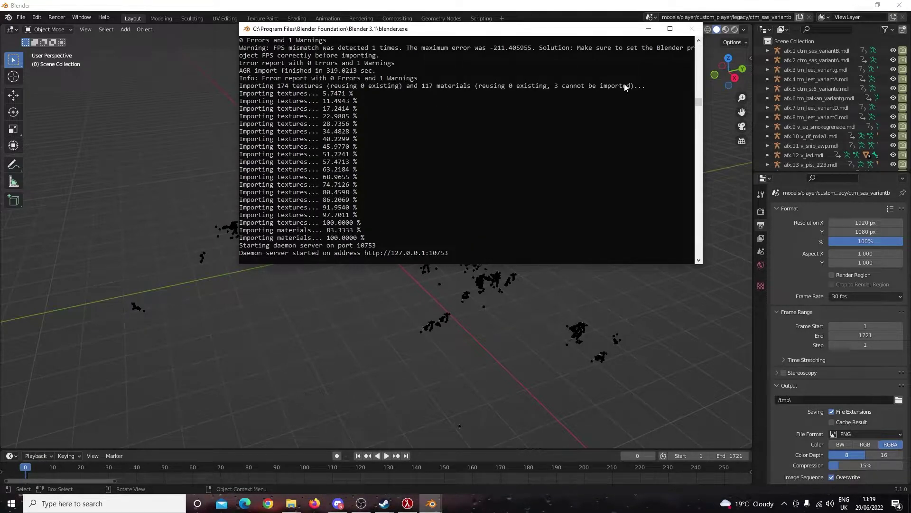
pyautogui.click(648, 29)
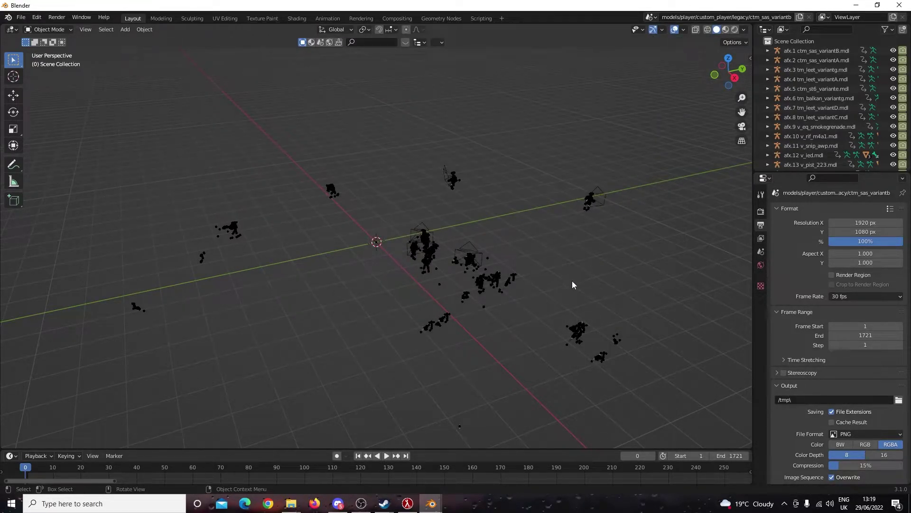
# - Switch the viewport to Material Preview shading and take a closer look at the imported player models
pyautogui.click(729, 32)
pyautogui.scroll(4, 560, 280)
pyautogui.scroll(5, 565, 286)
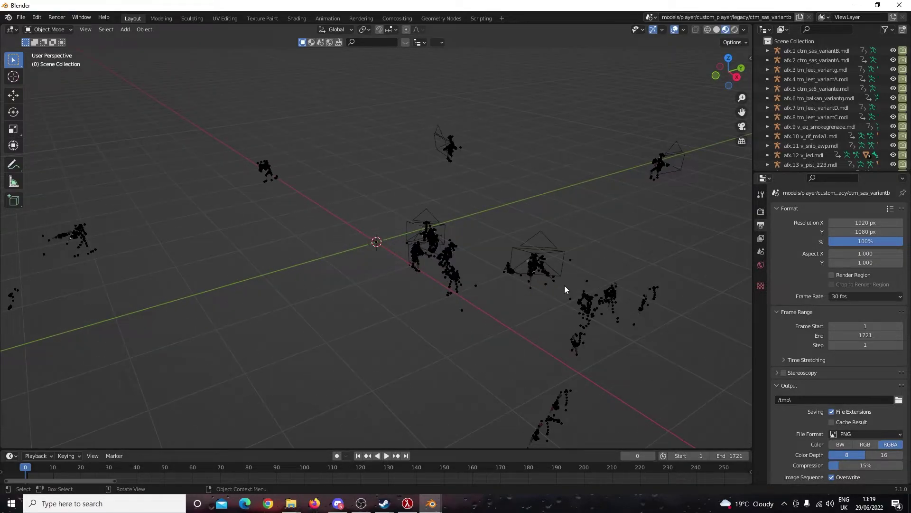
pyautogui.moveTo(600, 341); pyautogui.dragTo(302, 232)
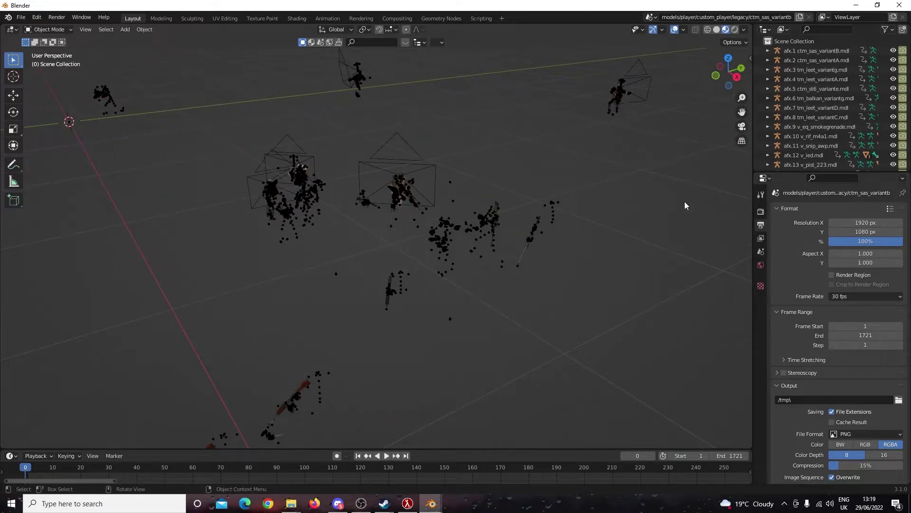
# - Make afxCam the active scene camera and look through it in the viewport
pyautogui.scroll(-20, 794, 110)
pyautogui.scroll(-20, 794, 109)
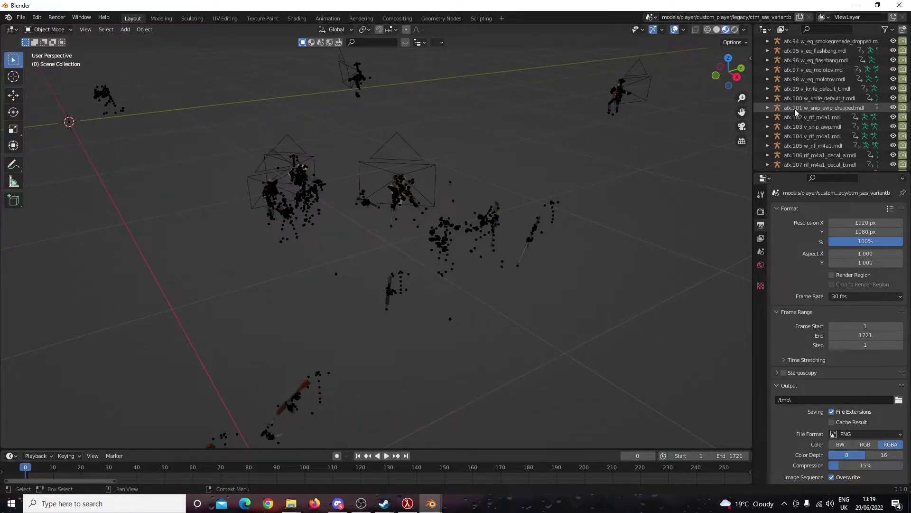
pyautogui.scroll(-5, 794, 110)
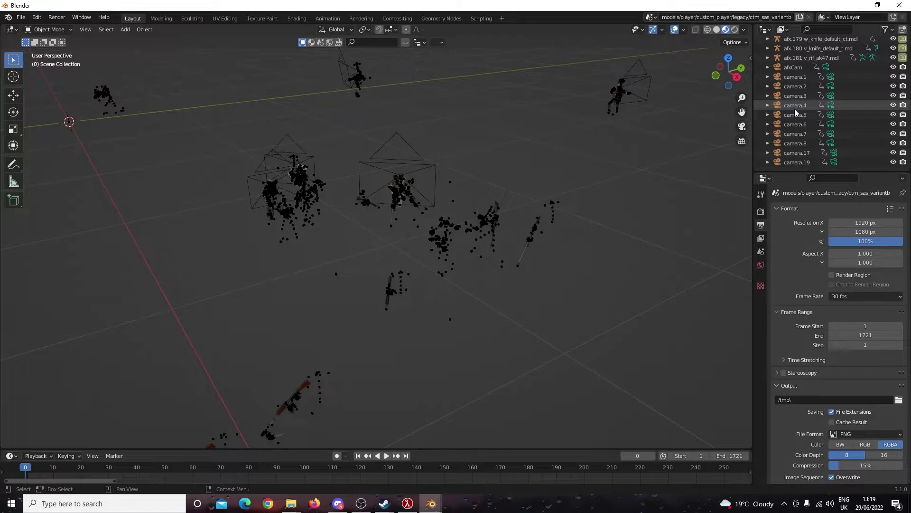
pyautogui.click(791, 67)
pyautogui.click(826, 69)
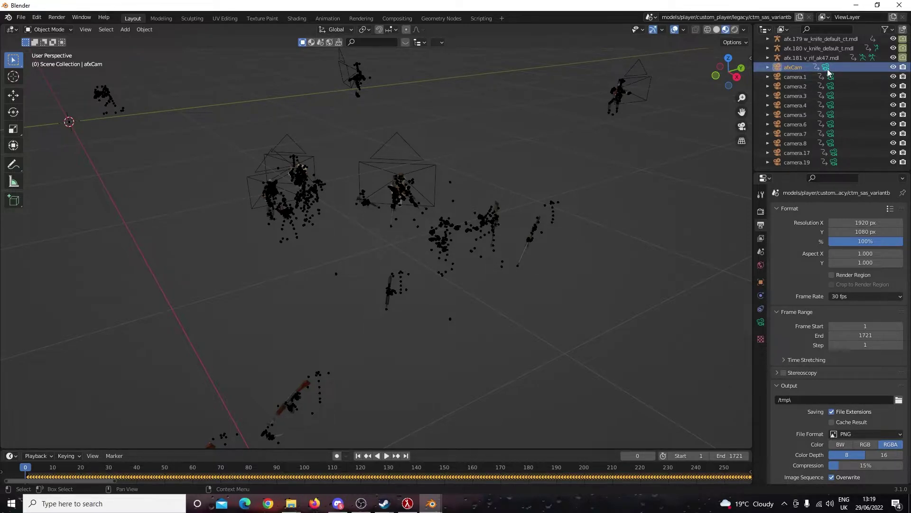
pyautogui.click(742, 127)
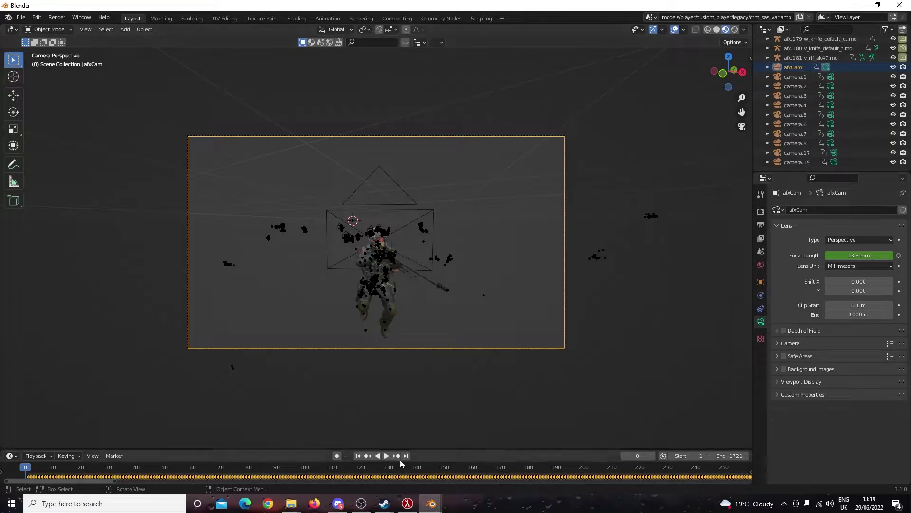
# - Enlarge the timeline area and fit the camera's whole keyframe range, up to frame 1721, into it
pyautogui.moveTo(423, 449); pyautogui.dragTo(439, 328)
pyautogui.scroll(-8, 446, 402)
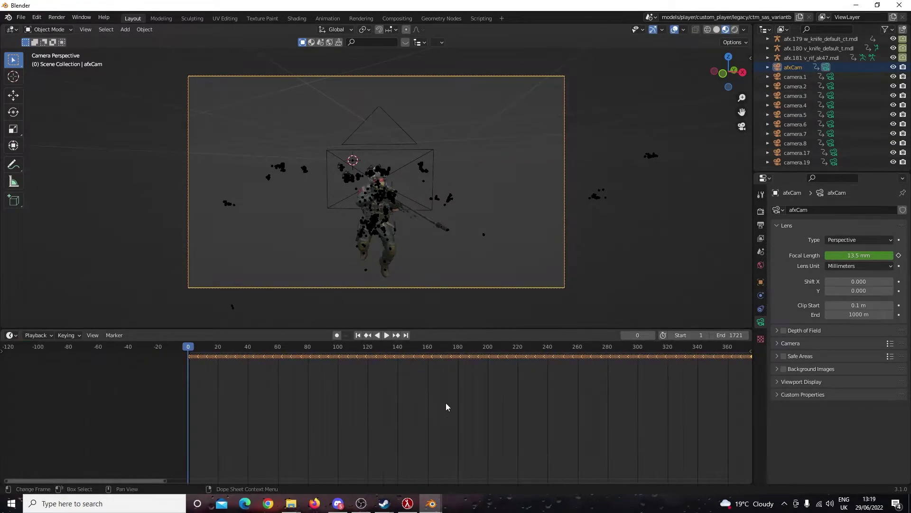
pyautogui.scroll(-5, 446, 403)
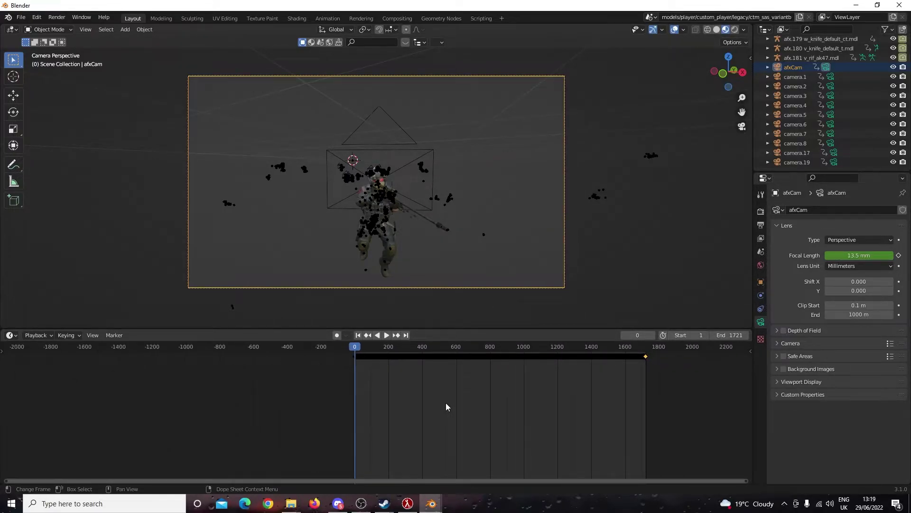
pyautogui.scroll(2, 431, 222)
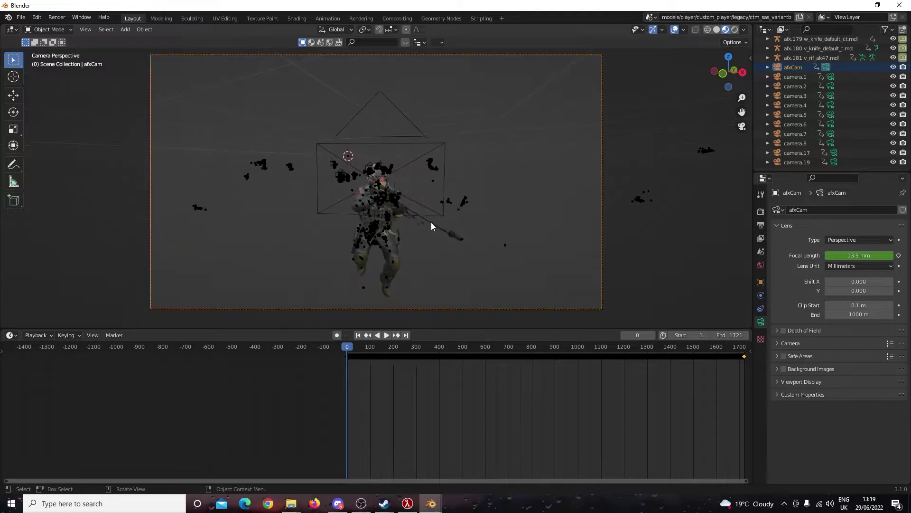
pyautogui.scroll(1, 431, 222)
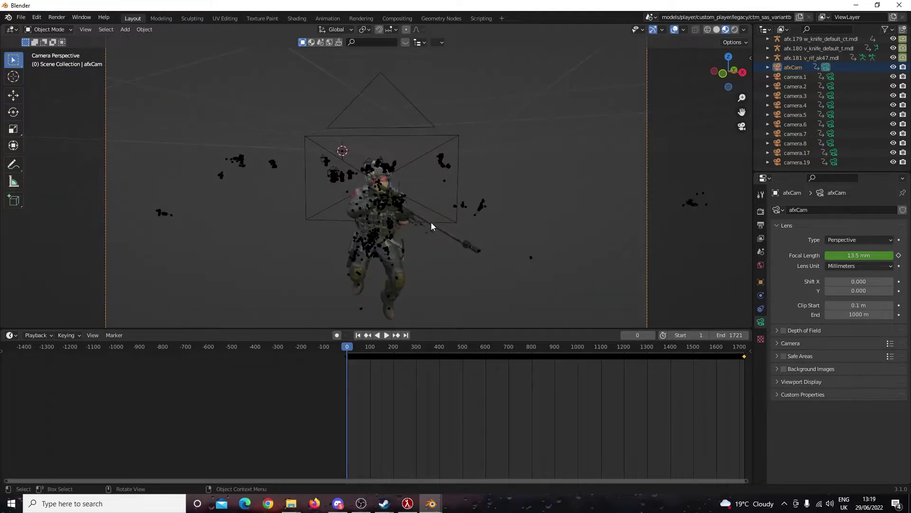
pyautogui.scroll(-1, 432, 232)
pyautogui.scroll(-2, 433, 235)
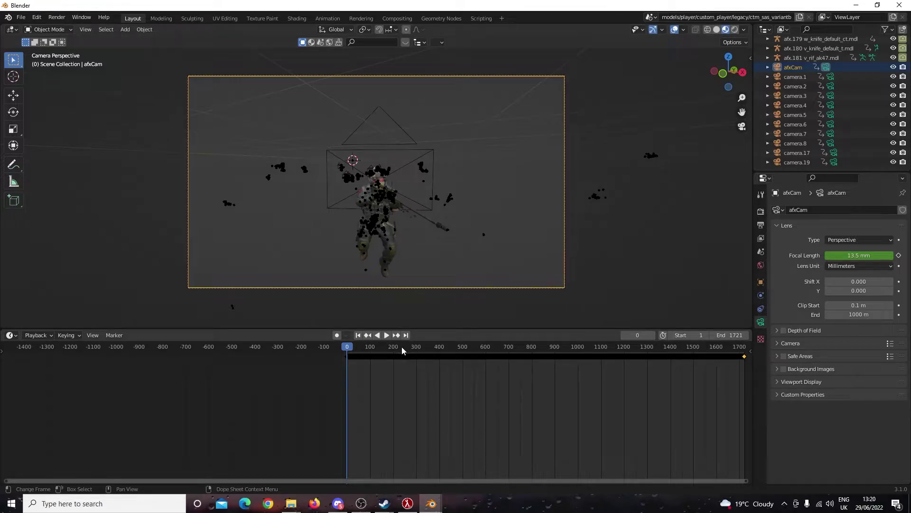
# - Play the animation through afxCam, sampling several points along the timeline, and stop playback near frame 118
pyautogui.press('space')
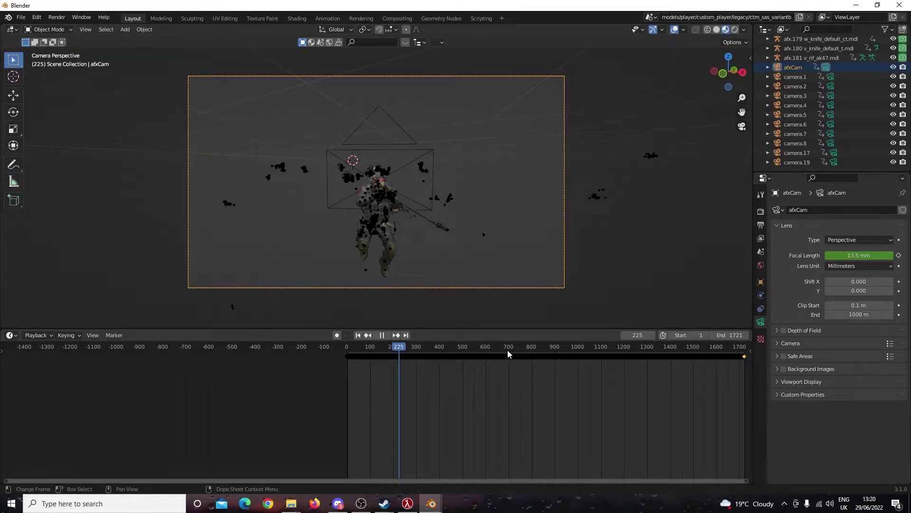
pyautogui.click(509, 350)
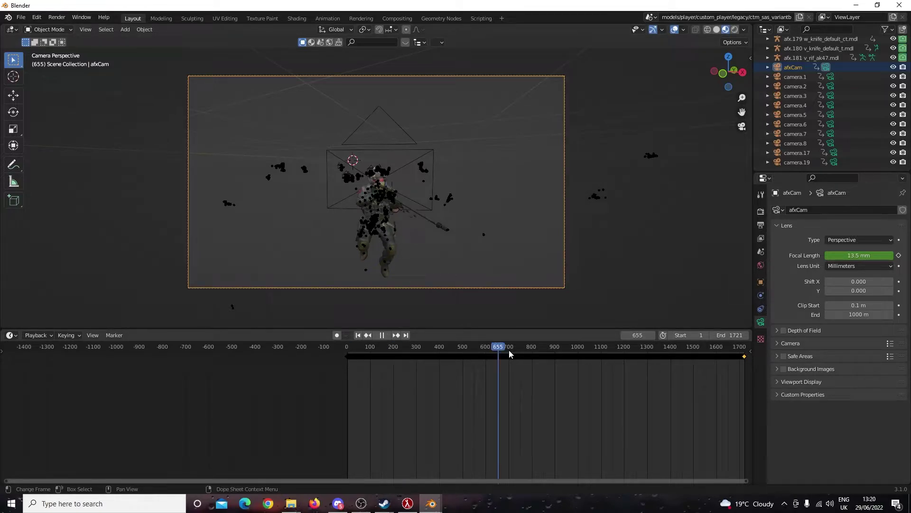
pyautogui.click(608, 353)
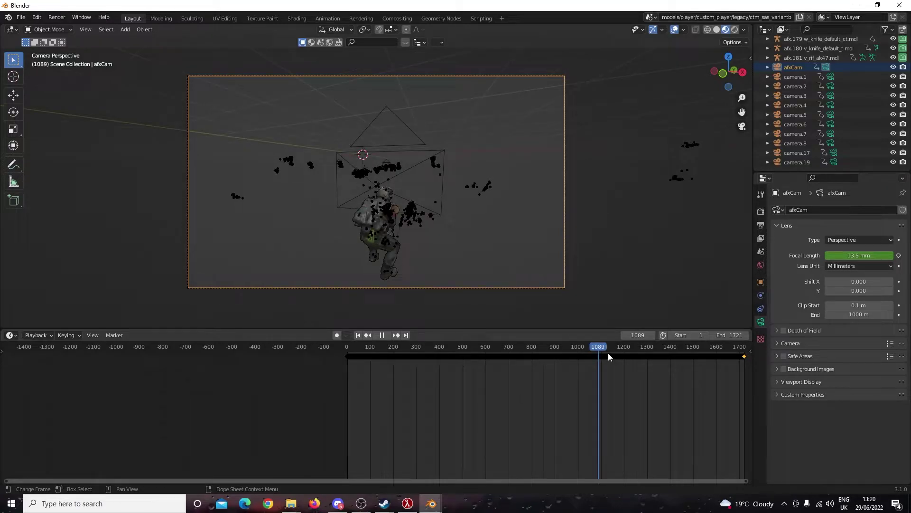
pyautogui.click(608, 352)
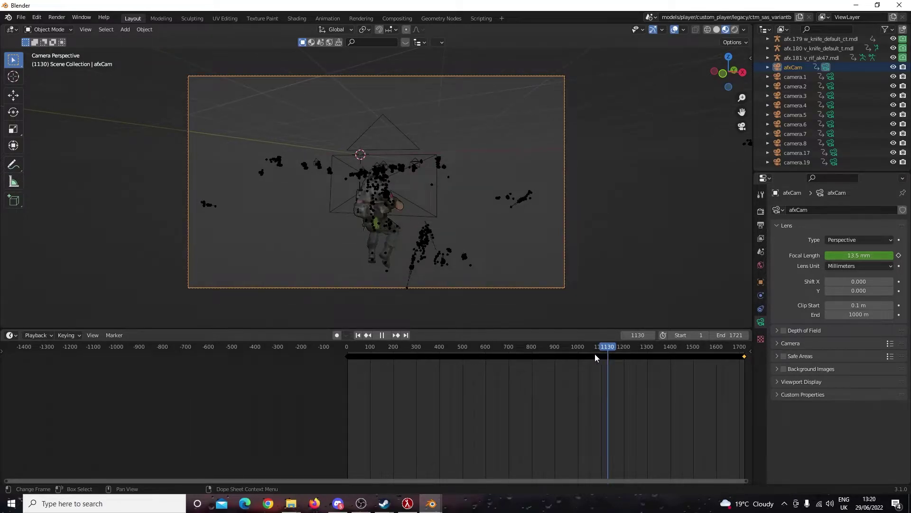
pyautogui.click(593, 353)
pyautogui.click(406, 350)
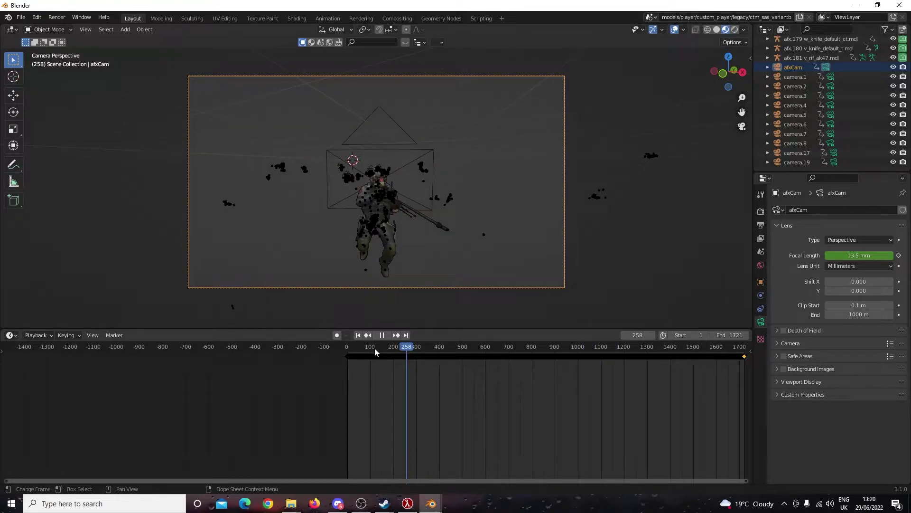
pyautogui.click(375, 349)
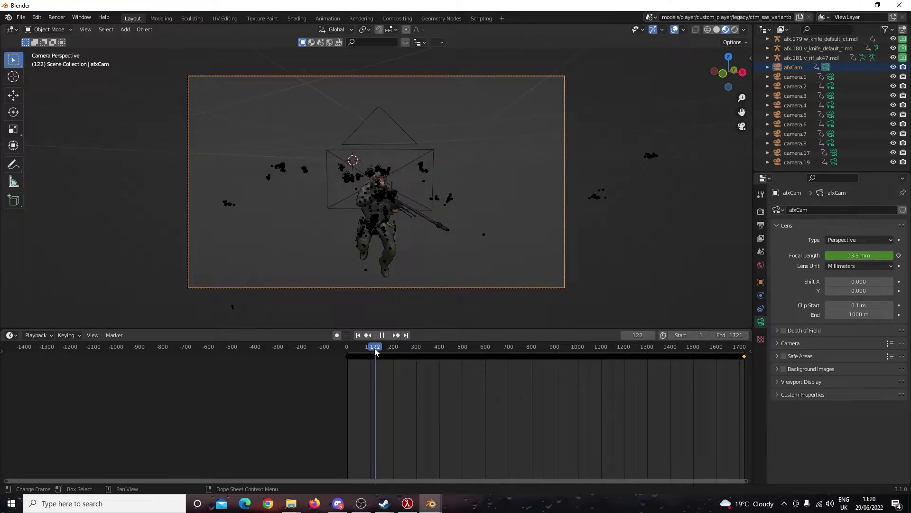
pyautogui.press('space')
# - Select the ctm_st6_variante player model, leave the camera view and frame the model to inspect it up close
pyautogui.click(394, 247)
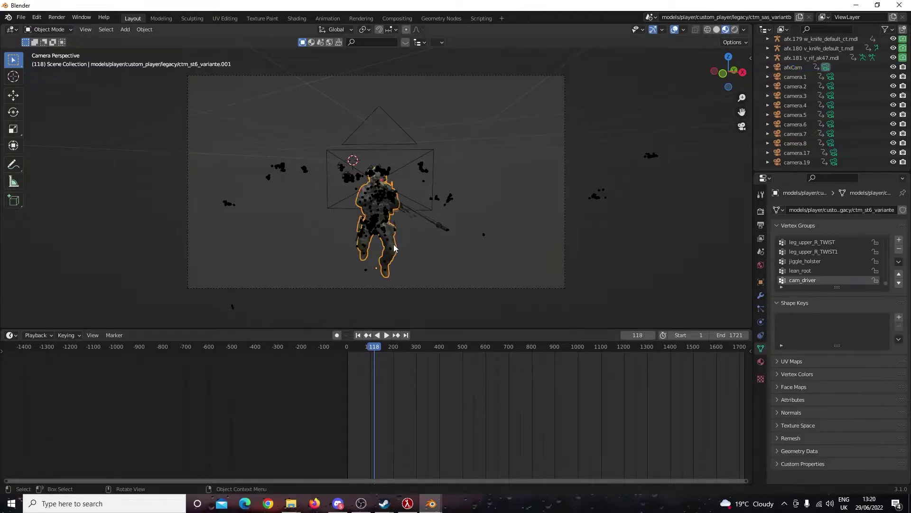
pyautogui.click(740, 130)
pyautogui.moveTo(459, 243); pyautogui.dragTo(508, 210)
pyautogui.scroll(6, 445, 189)
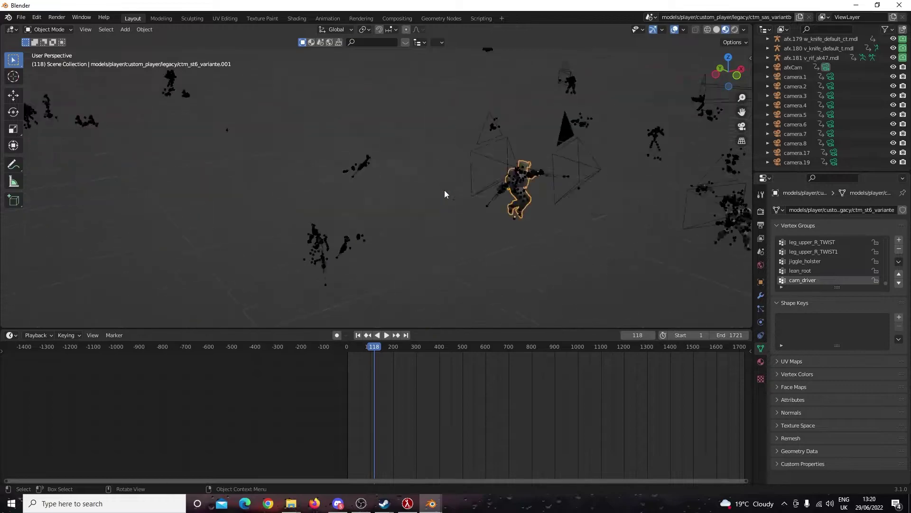
pyautogui.scroll(8, 503, 215)
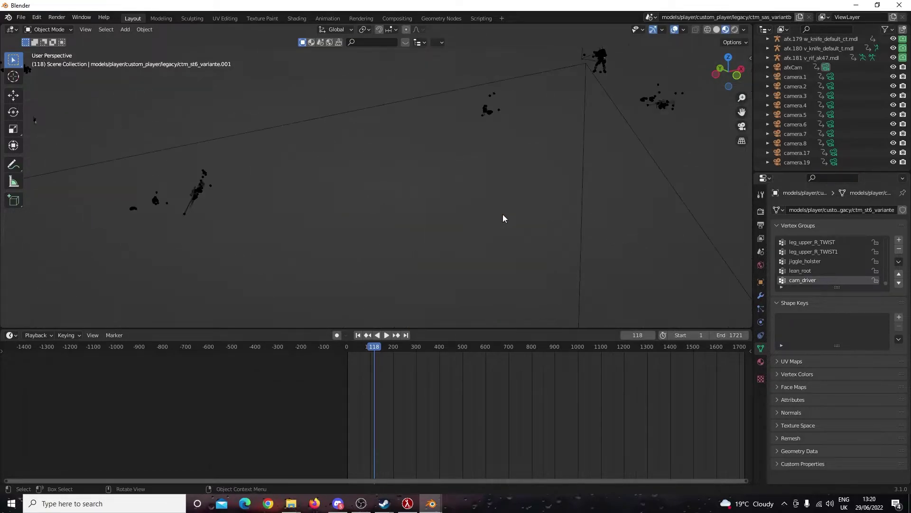
pyautogui.press('KP_Decimal')
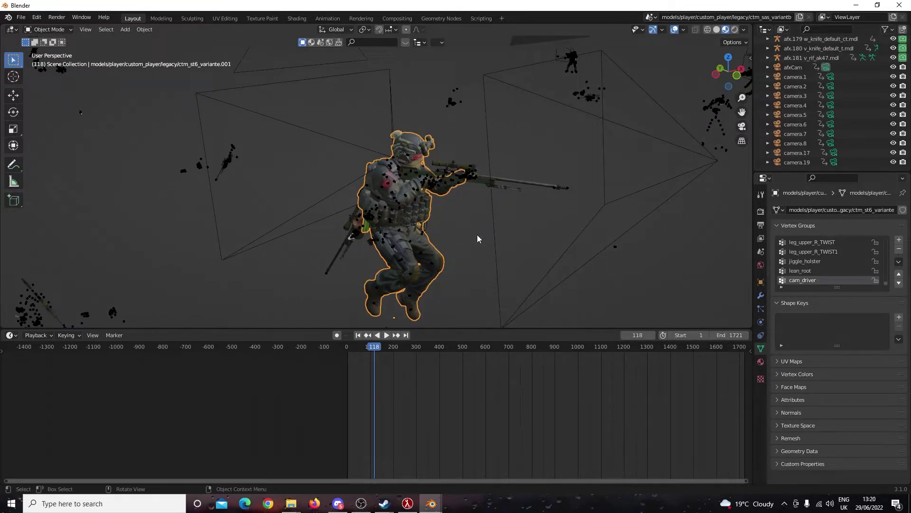
pyautogui.scroll(5, 477, 234)
pyautogui.scroll(-5, 498, 238)
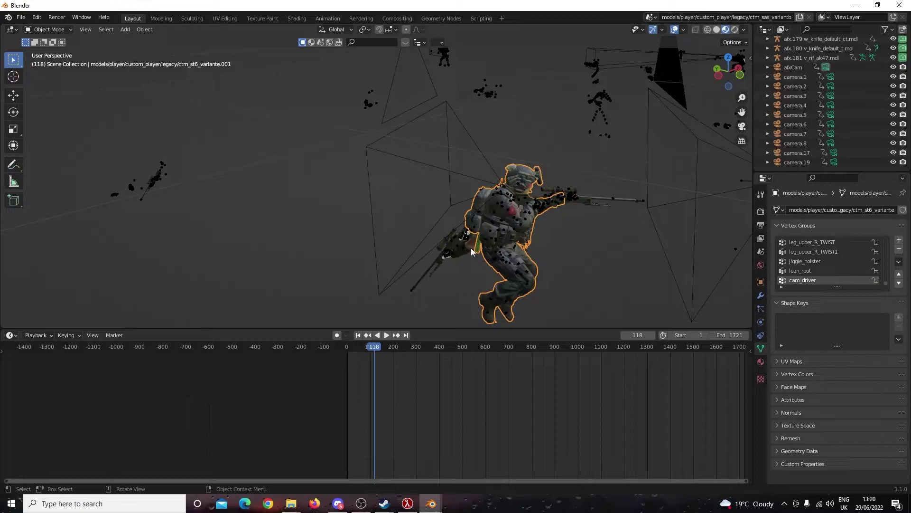
# - Make camera.5, the camera attached to this player, the active scene camera and look through it
pyautogui.click(471, 250)
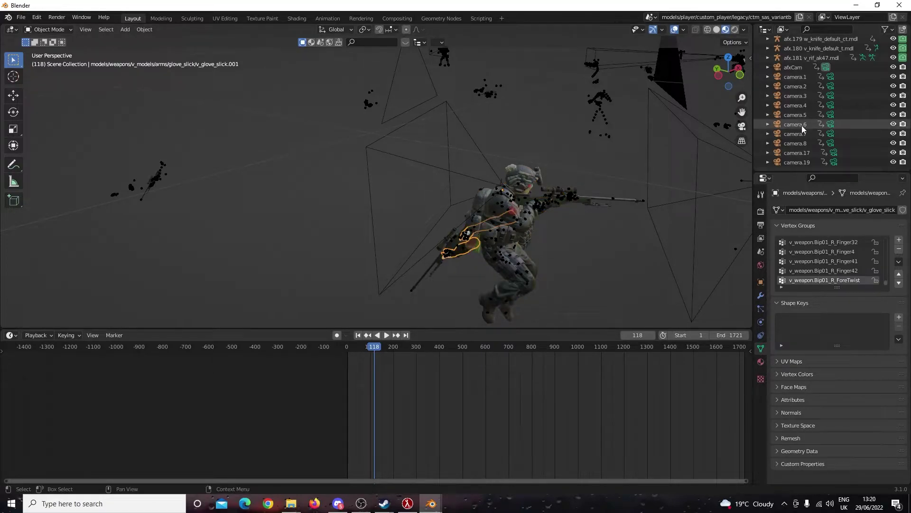
pyautogui.click(452, 178)
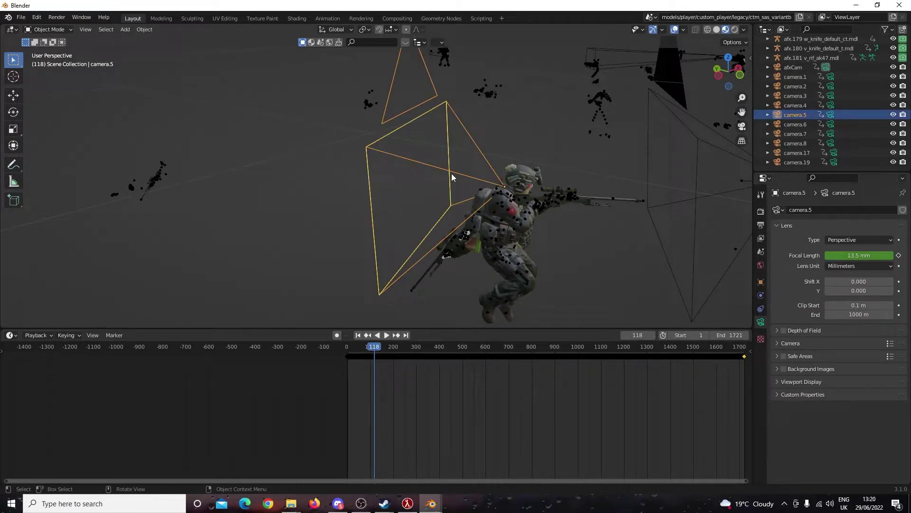
pyautogui.click(831, 114)
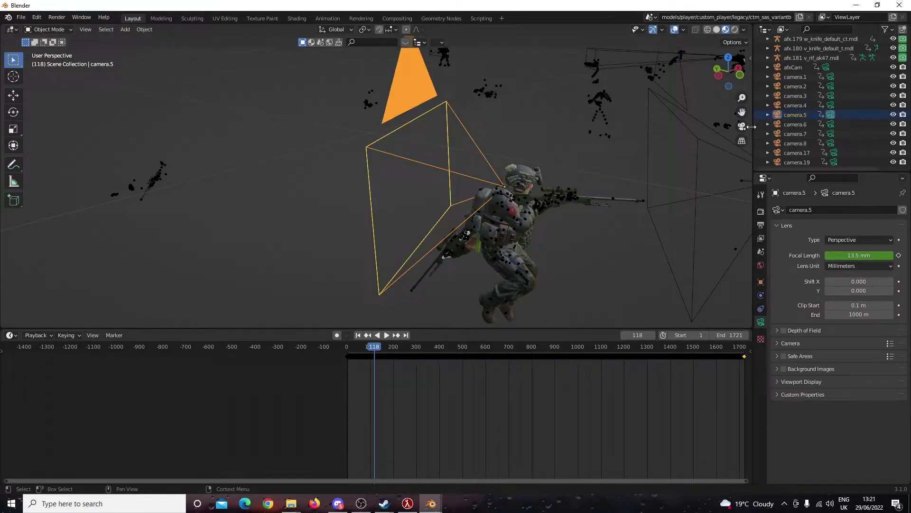
pyautogui.click(742, 126)
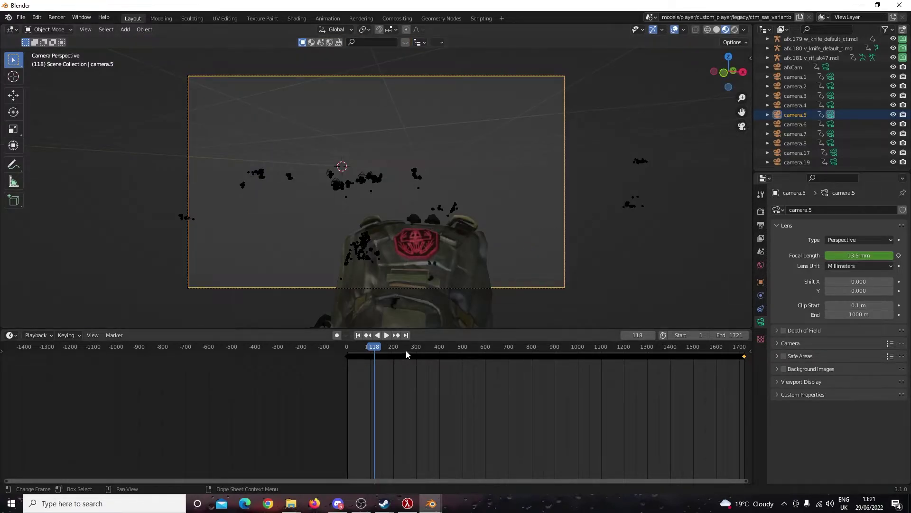
# - Play the animation through camera.5 and scrub forward to about frame 1186 to review the player's view
pyautogui.press('space')
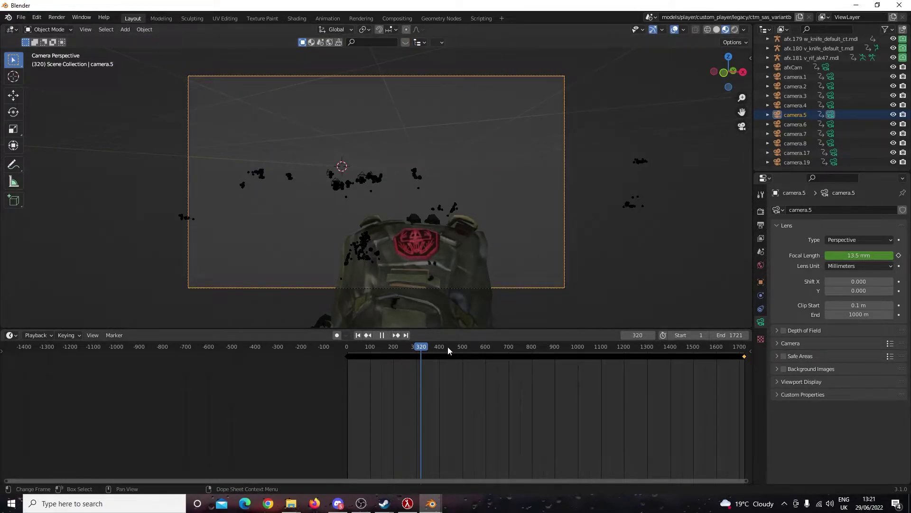
pyautogui.press('space')
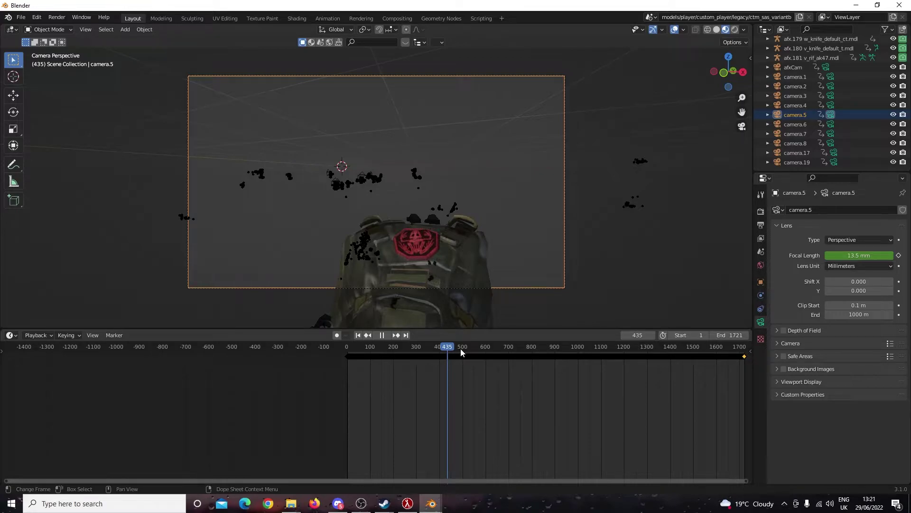
pyautogui.moveTo(460, 349); pyautogui.dragTo(621, 348)
# - Leave the camera view, hide the ctm_st6_variante player model at frame 1412, and look through camera.5 again
pyautogui.scroll(-5, 569, 267)
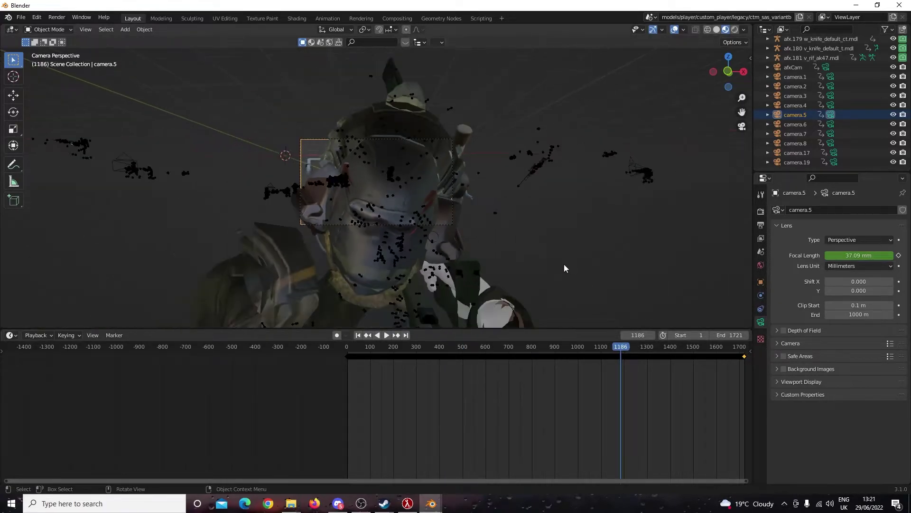
pyautogui.moveTo(526, 251); pyautogui.dragTo(622, 241)
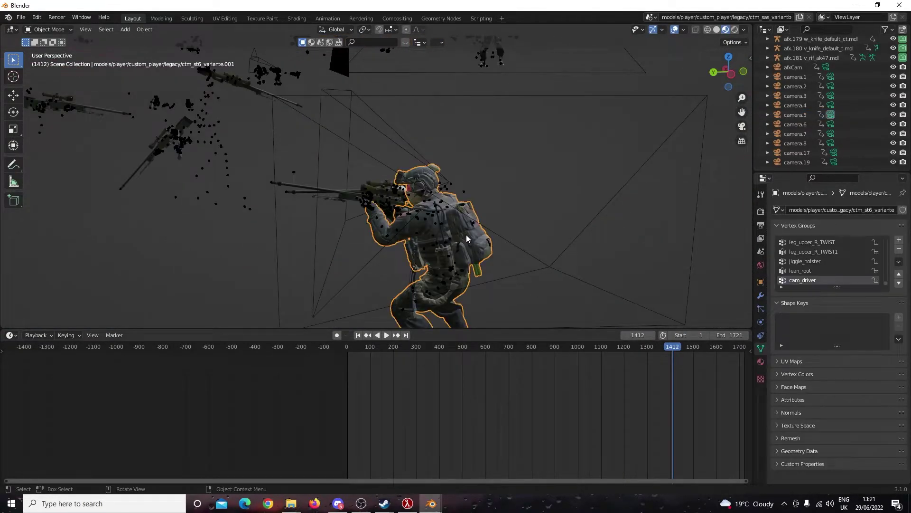
pyautogui.press('h')
pyautogui.scroll(2, 447, 238)
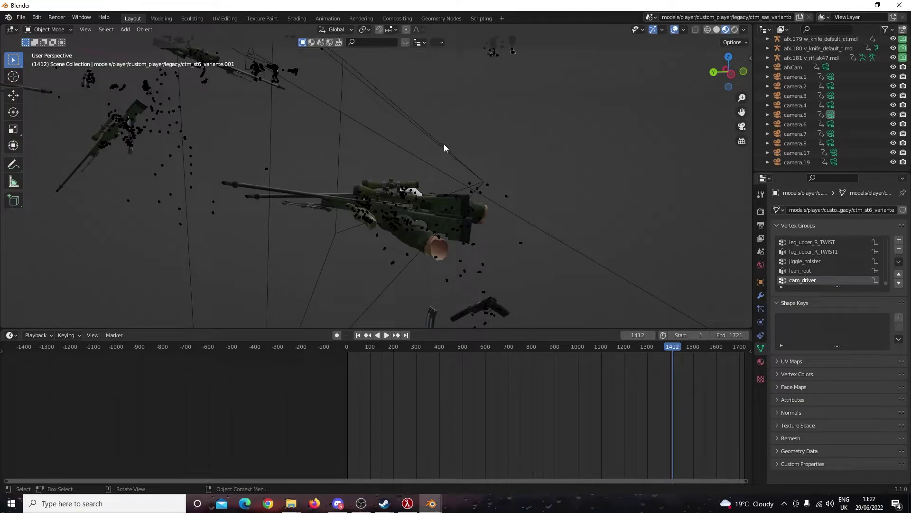
pyautogui.click(741, 126)
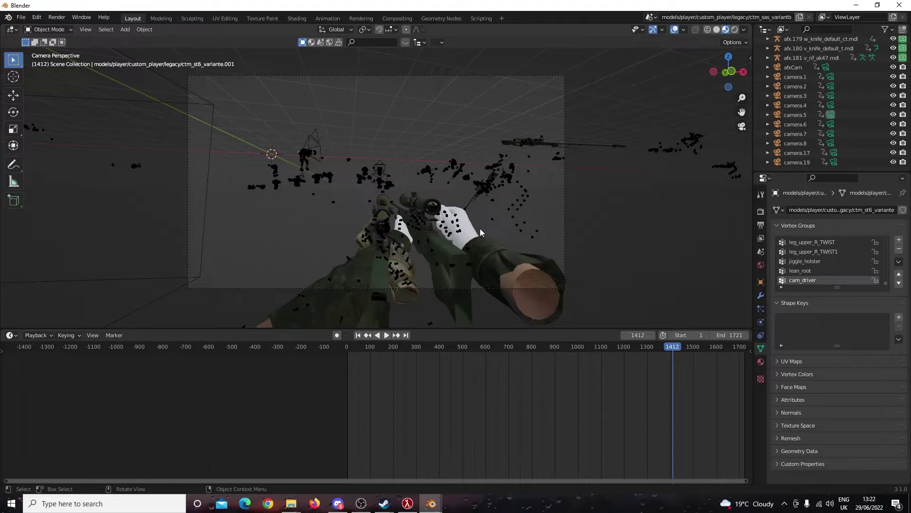
# - Hide the player's world-model w_ct_base_glove and w_snip_awp meshes so only the first-person arms and rifle remain, and clear the selection
pyautogui.click(362, 275)
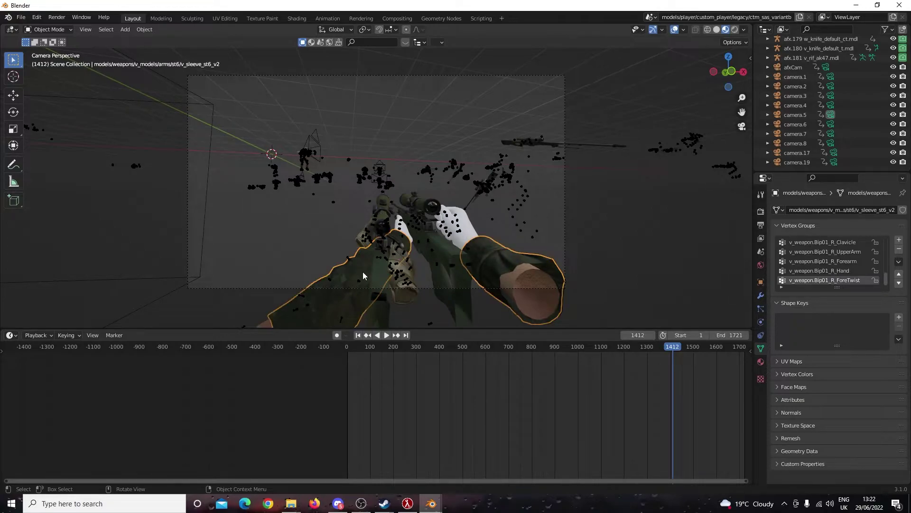
pyautogui.click(411, 279)
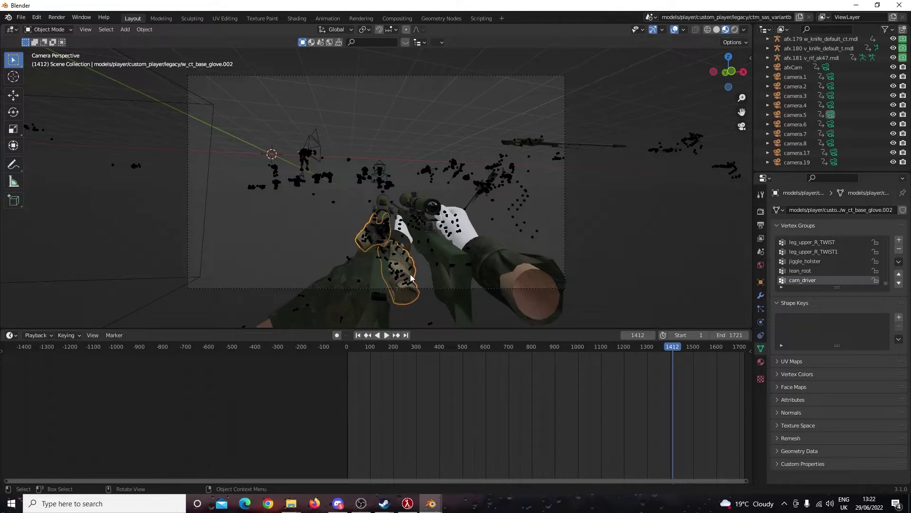
pyautogui.click(382, 222)
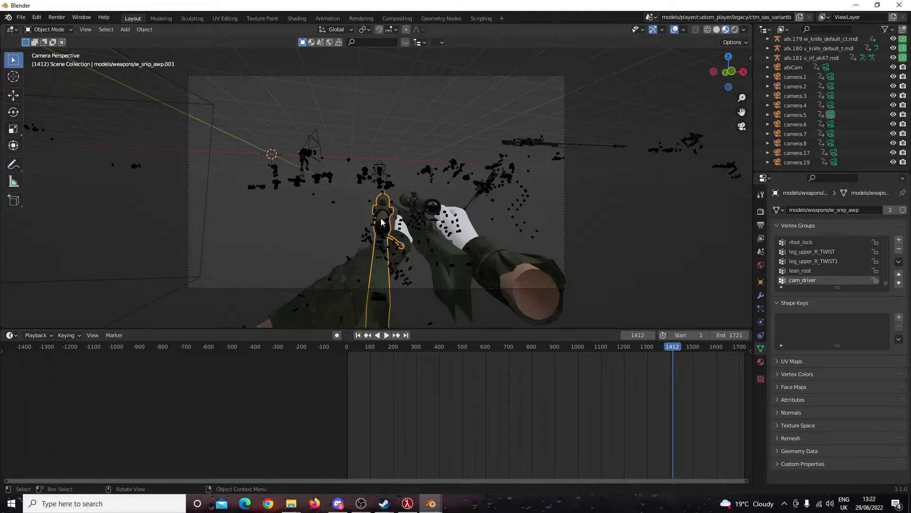
pyautogui.press('h')
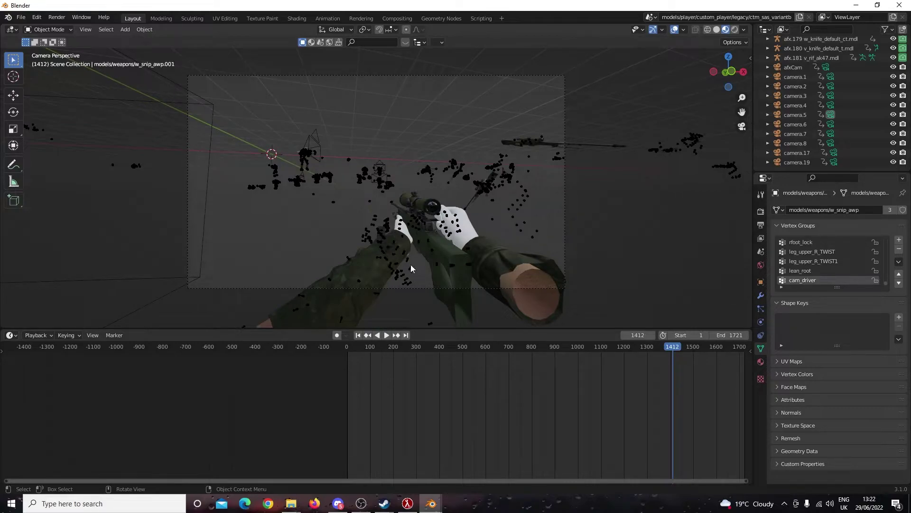
pyautogui.click(403, 281)
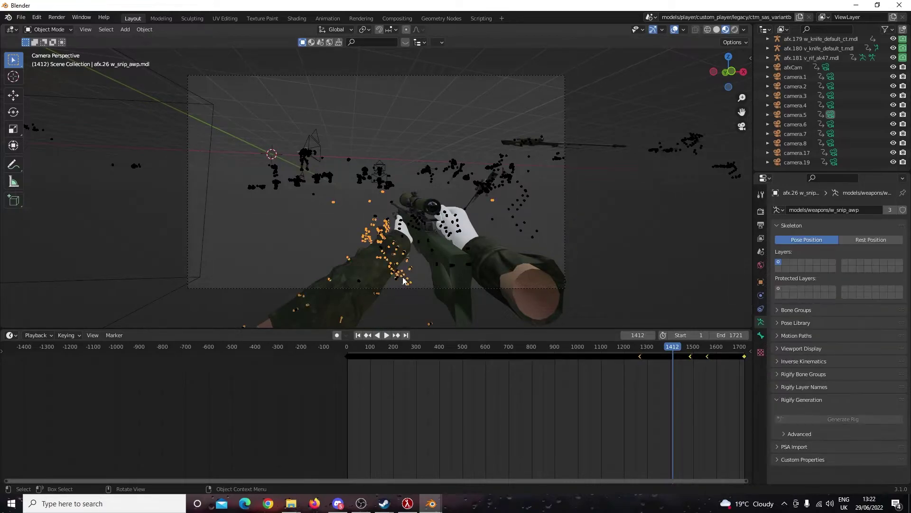
pyautogui.hotkey('alt', 'a')
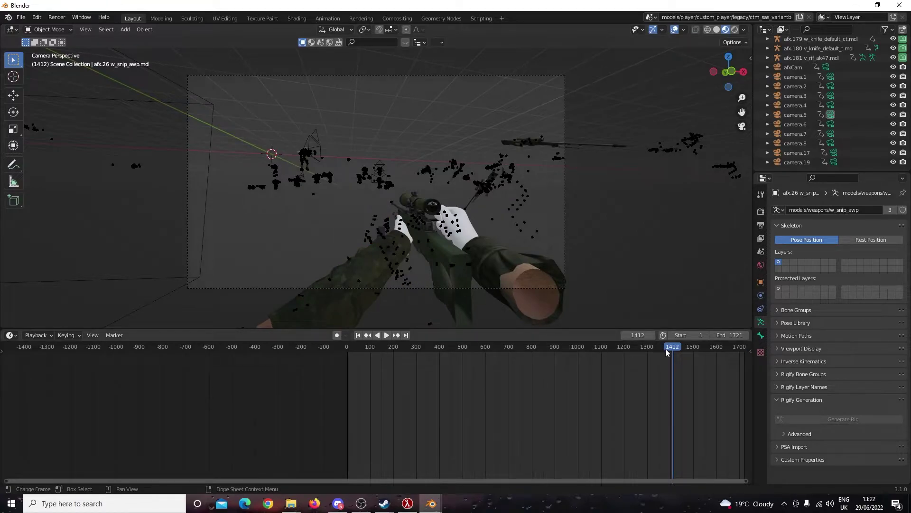
# - Play the first-person animation through camera.5, sampling points between about frames 1019 and 1445, and stop playback
pyautogui.hotkey('shift', 'ctrl', 'space')
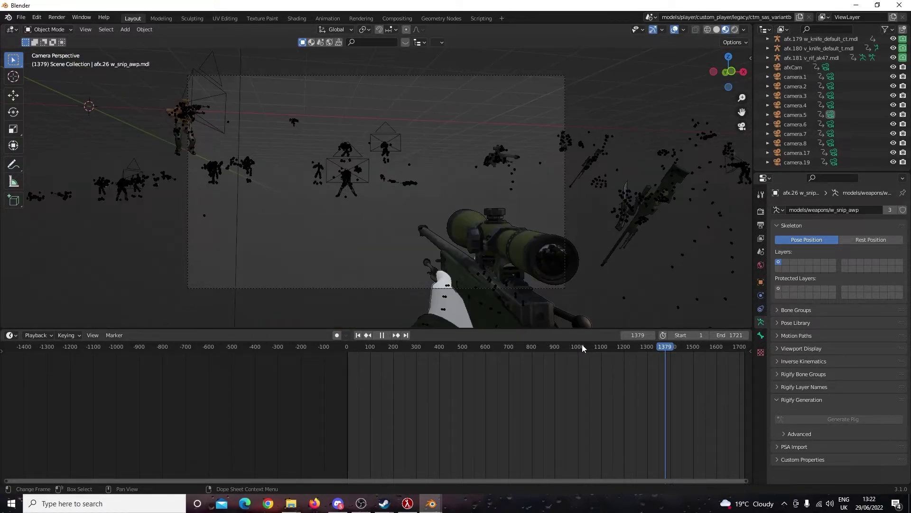
pyautogui.click(583, 347)
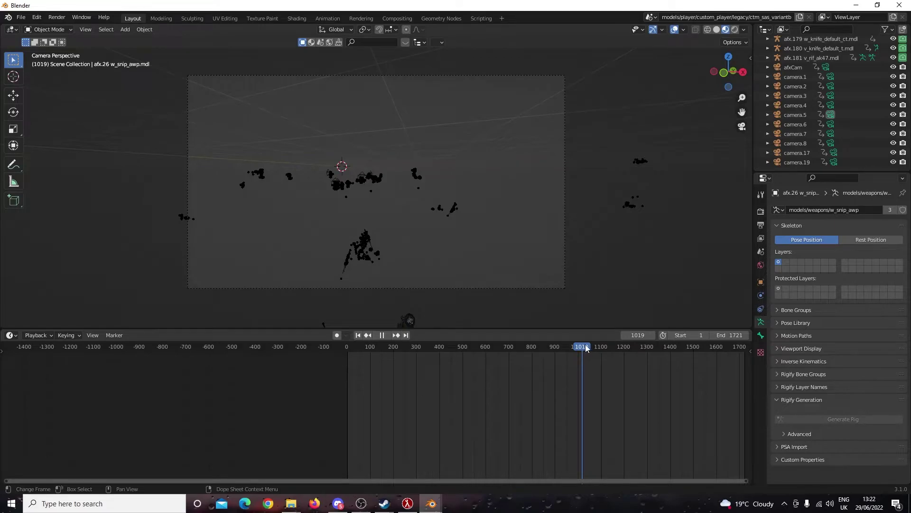
pyautogui.press('Up')
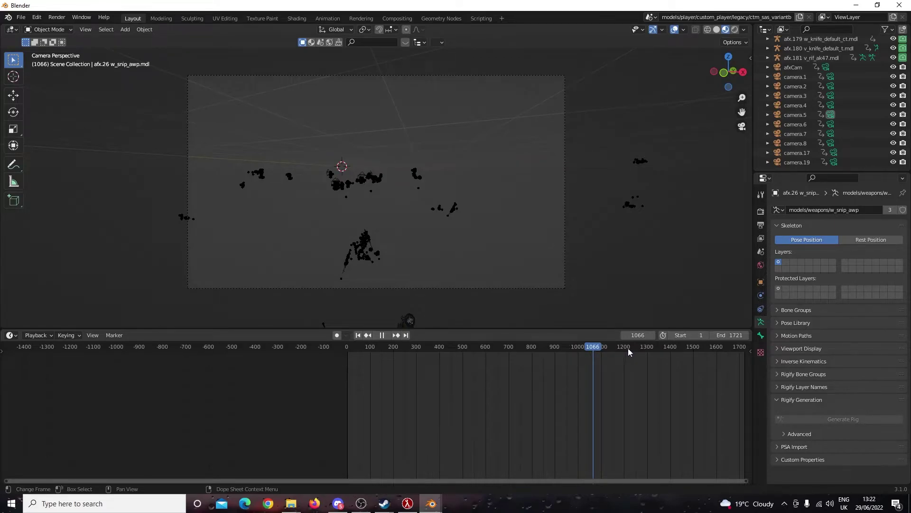
pyautogui.press('Up')
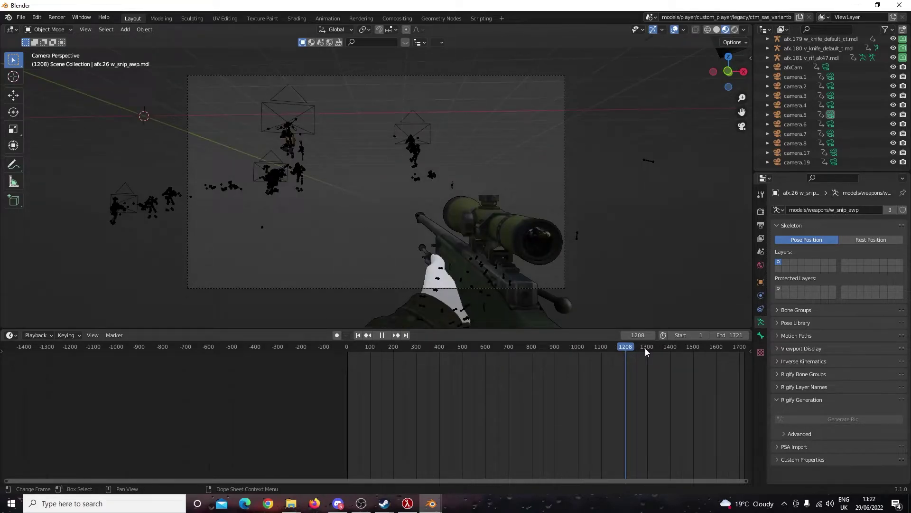
pyautogui.press('Up')
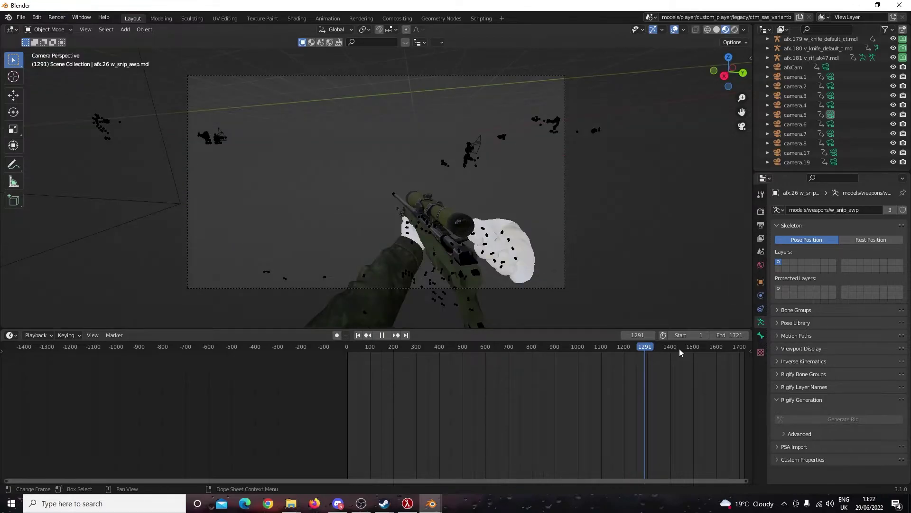
pyautogui.click(681, 349)
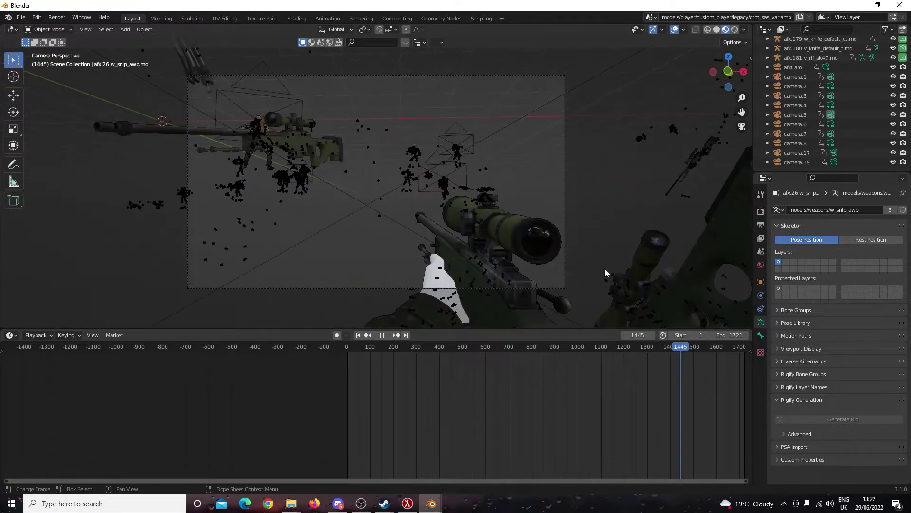
pyautogui.press('Escape')
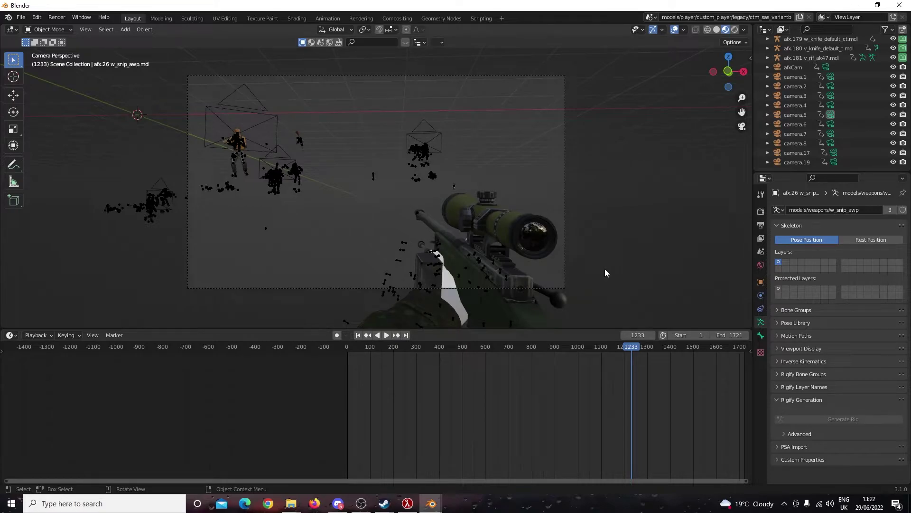
# - Leave the camera view, find the ctm_sas_variantb player, select its armature and inspect the model up close
pyautogui.click(742, 126)
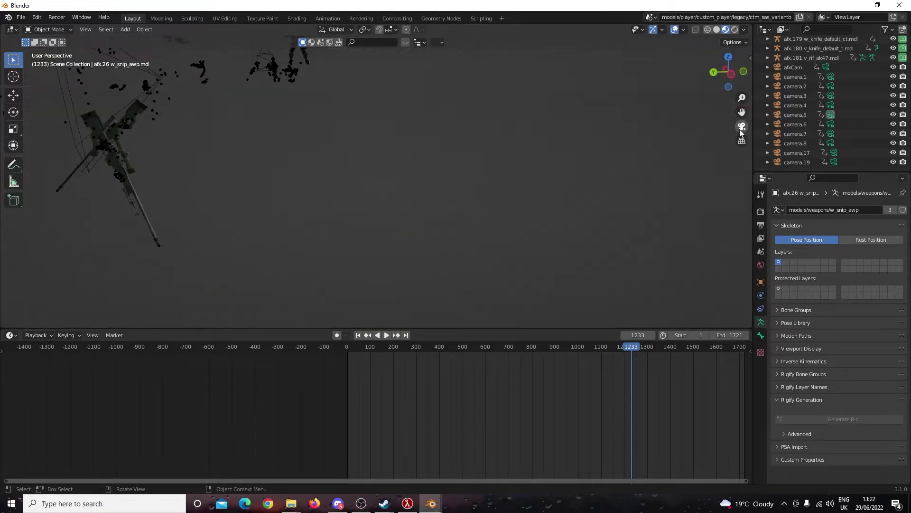
pyautogui.moveTo(346, 148); pyautogui.dragTo(472, 169)
pyautogui.scroll(5, 470, 184)
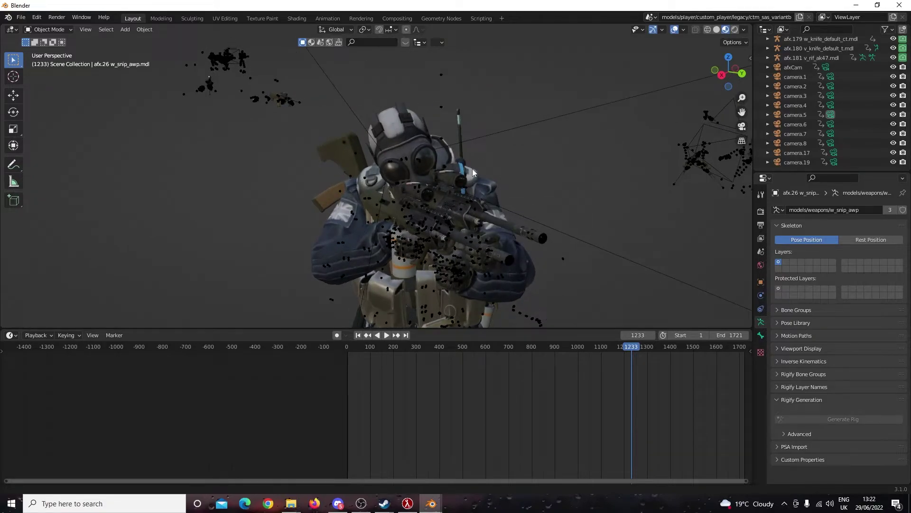
pyautogui.scroll(-5, 471, 169)
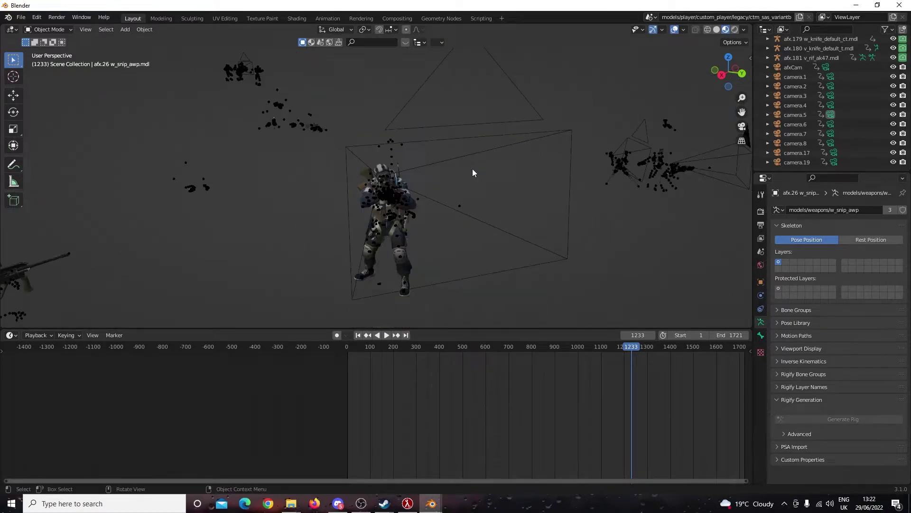
pyautogui.click(398, 234)
pyautogui.moveTo(410, 234); pyautogui.dragTo(434, 248)
pyautogui.scroll(5, 452, 230)
pyautogui.scroll(-3, 453, 230)
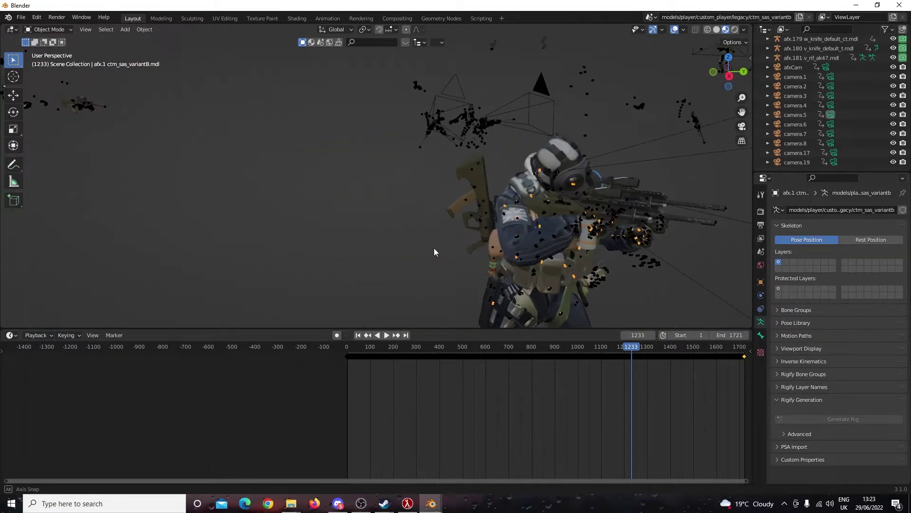
# - Make camera.1, the camera attached to this player, the active scene camera and look through it
pyautogui.click(830, 77)
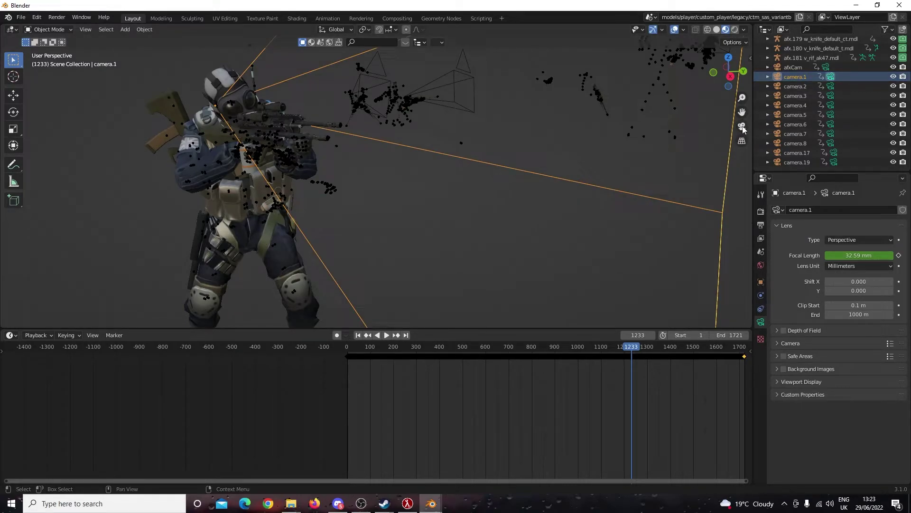
pyautogui.click(795, 143)
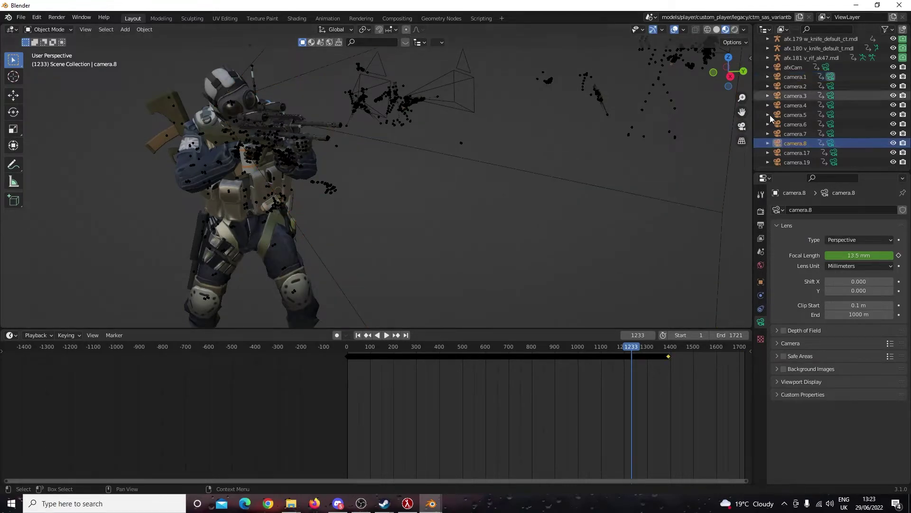
pyautogui.click(742, 127)
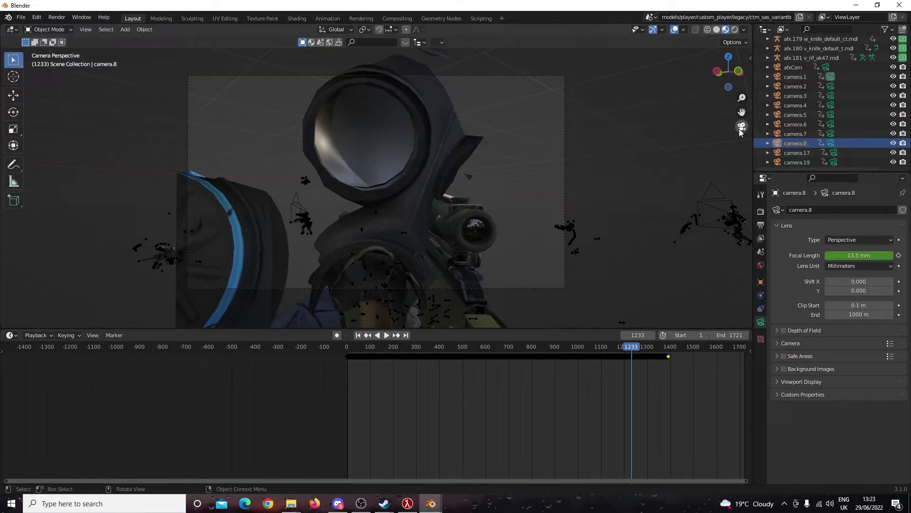
# - Hide the ctm_sas_variantb player model and the aug_model weapon mesh blocking the view through camera.1
pyautogui.click(384, 129)
pyautogui.press('h')
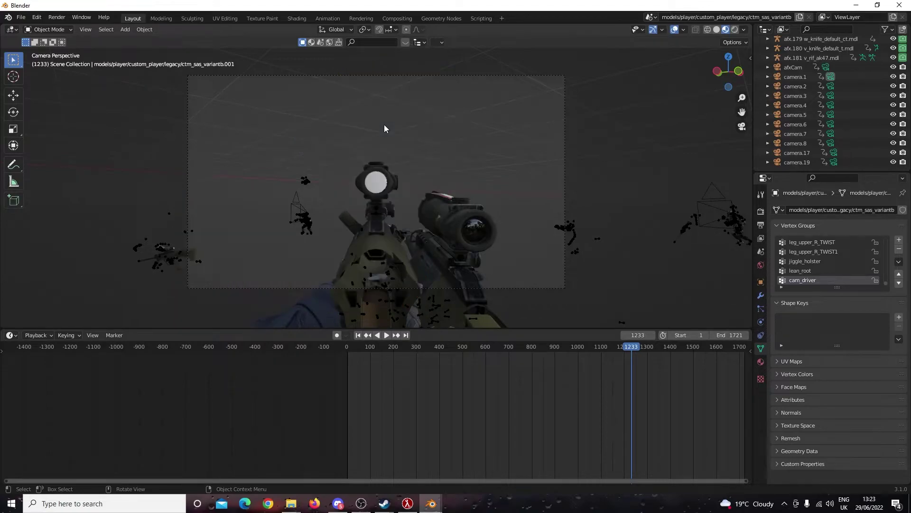
pyautogui.click(378, 250)
pyautogui.press('h')
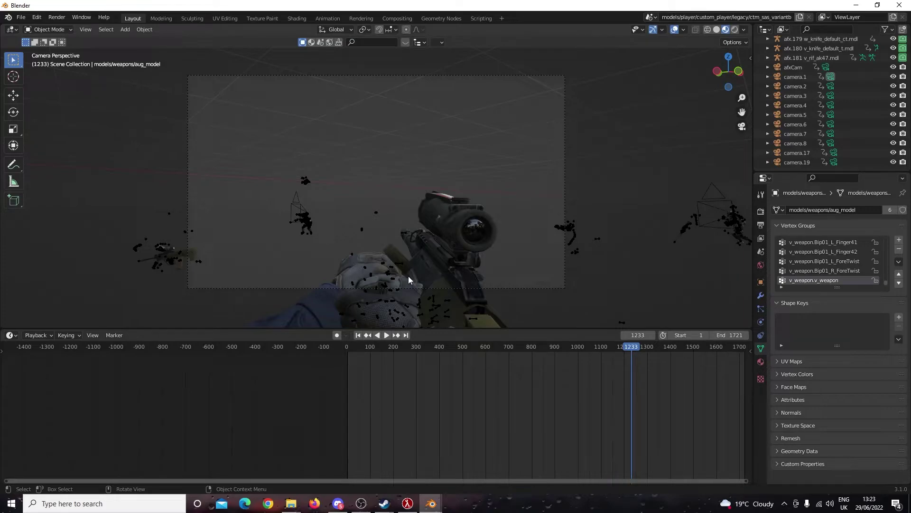
# - Jump to about frame 1336, play the animation briefly through camera.1 and stop it
pyautogui.click(656, 346)
pyautogui.press('space')
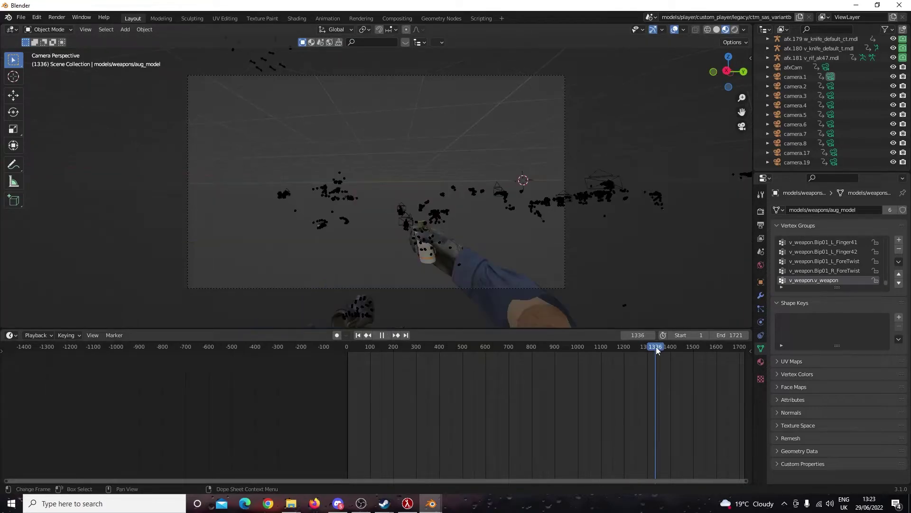
pyautogui.press('space')
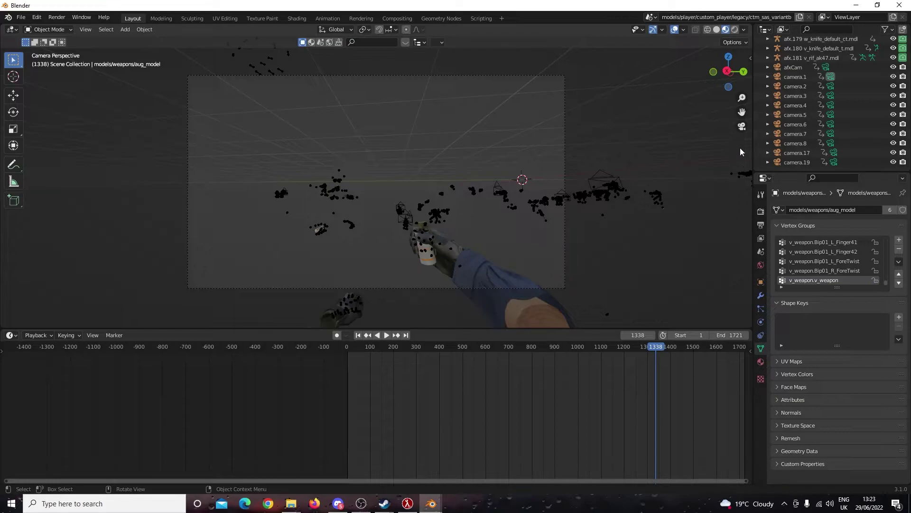
# - Leave the camera view, survey the player rigs across the scene, and select the tm_leet_variantG player model up close
pyautogui.click(742, 127)
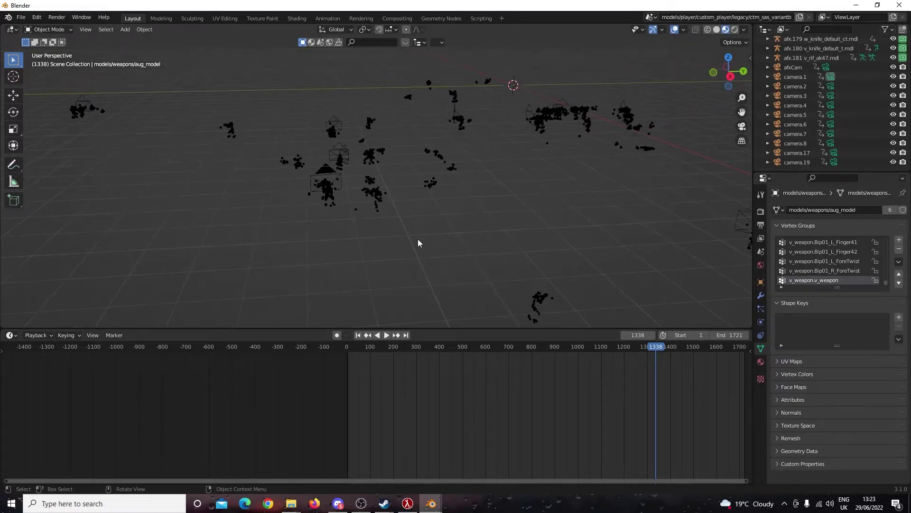
pyautogui.moveTo(418, 238); pyautogui.dragTo(475, 235)
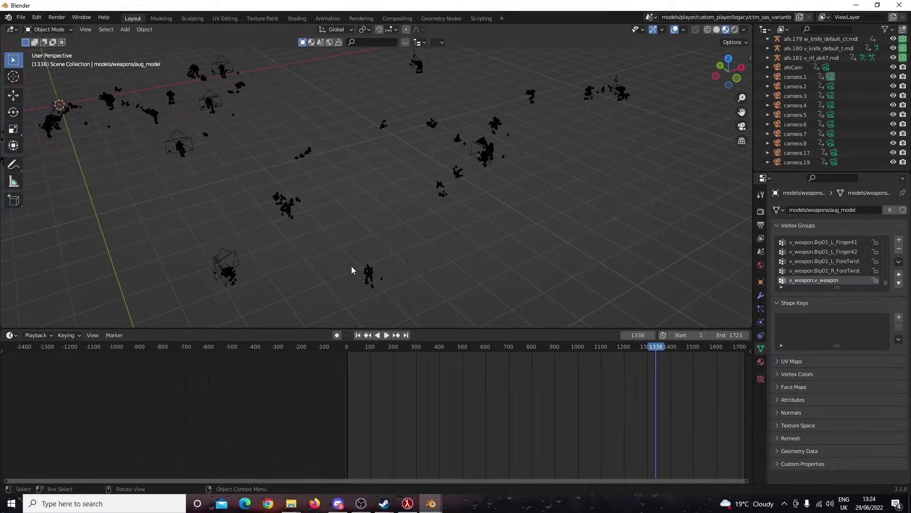
pyautogui.moveTo(351, 269); pyautogui.dragTo(592, 209)
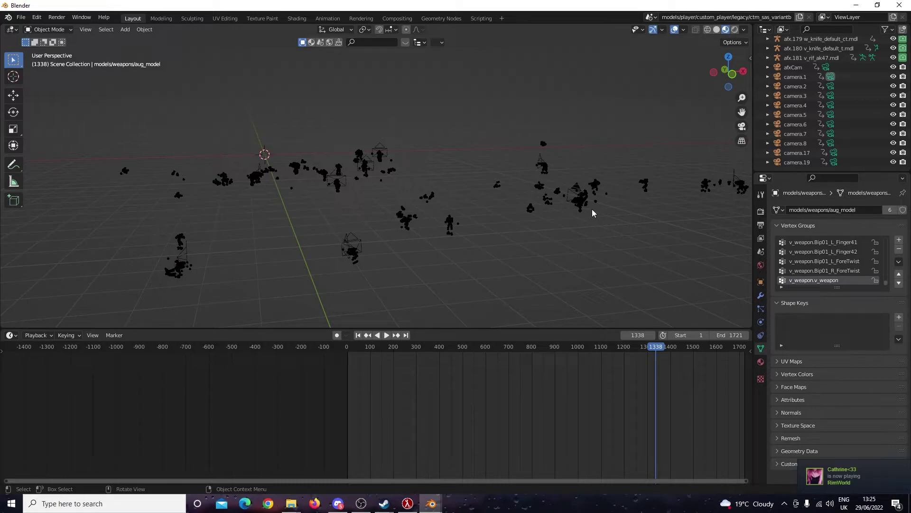
pyautogui.scroll(10, 495, 243)
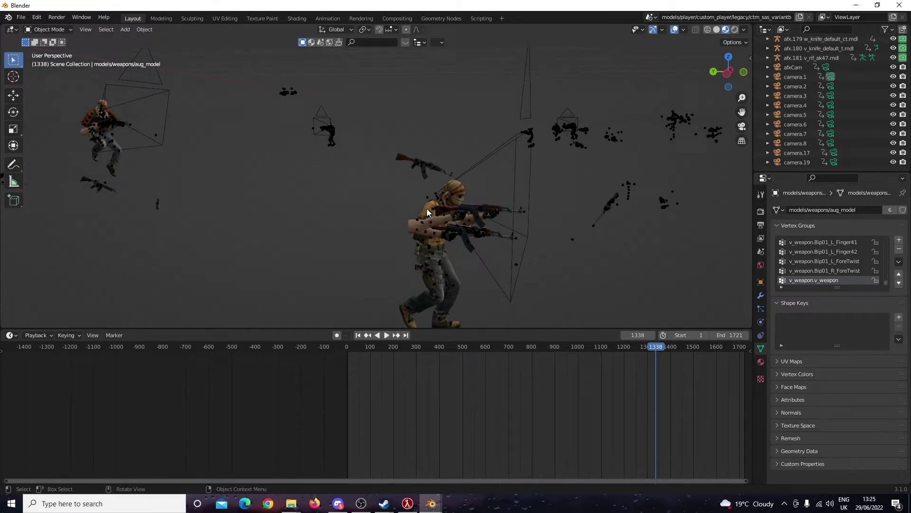
pyautogui.click(453, 199)
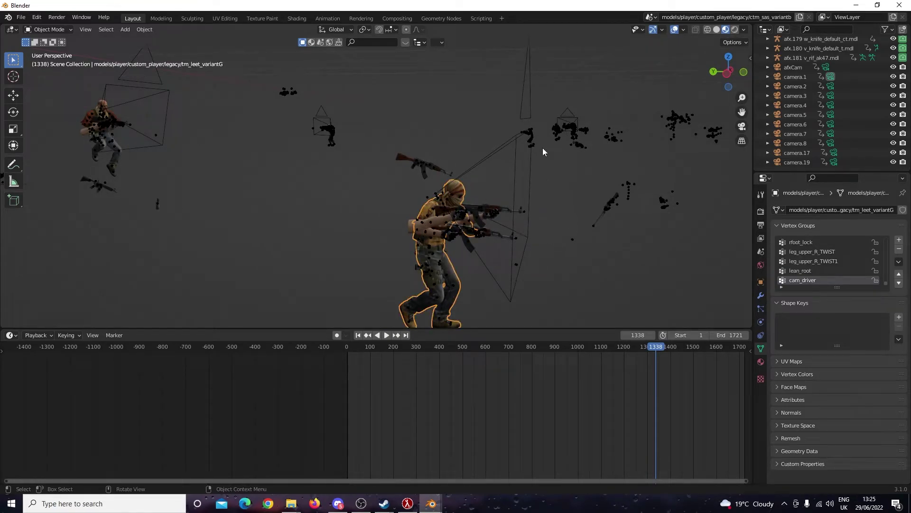
# - Deselect the tm_leet_variantG player model, look over all the player rigs from a distance, and close Blender
pyautogui.click(618, 269)
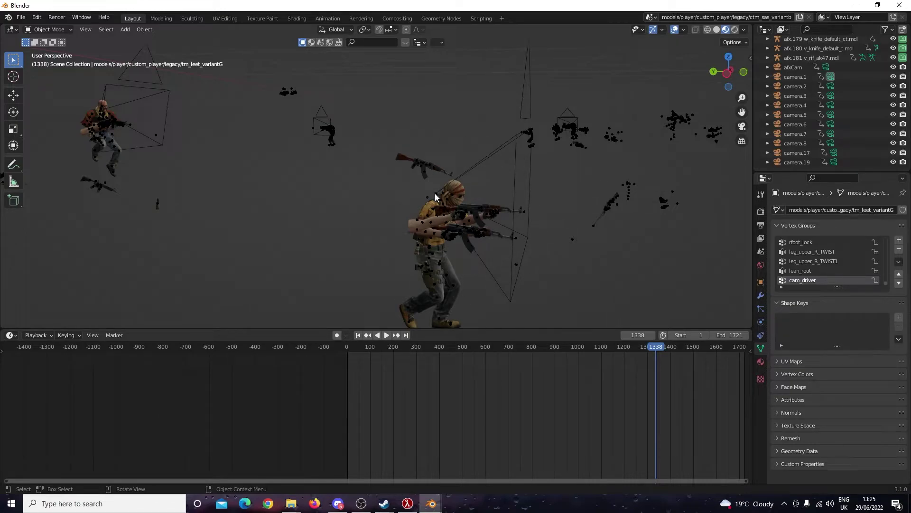
pyautogui.scroll(-5, 439, 199)
pyautogui.scroll(-4, 463, 247)
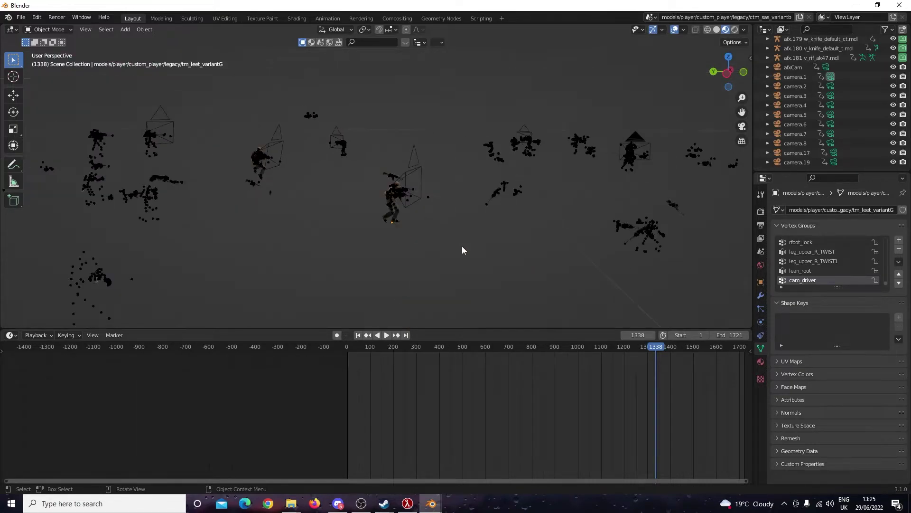
pyautogui.moveTo(464, 244); pyautogui.dragTo(403, 250)
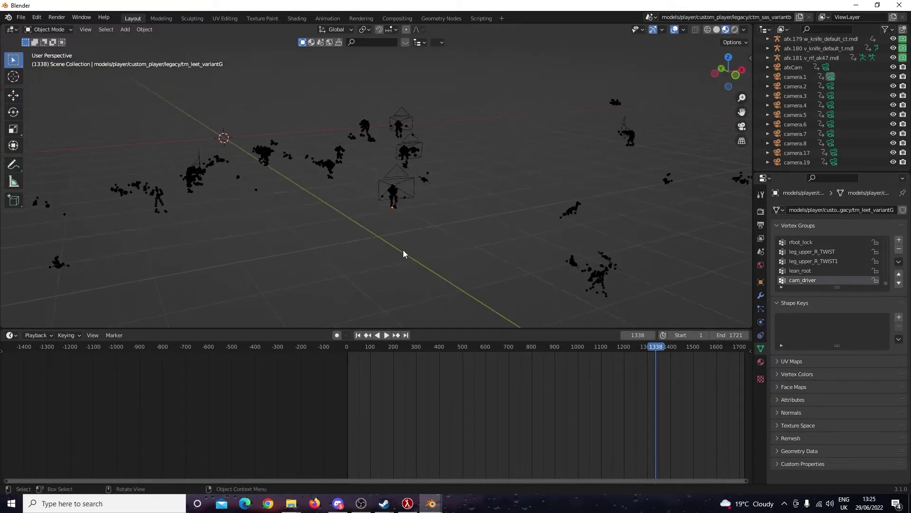
pyautogui.click(900, 5)
# - Switch to the take0010 folder window, go to the cfg folder inside Counter-Strike Global Offensive's csgo folder, and open the agr config in Notepad
pyautogui.moveTo(289, 505)
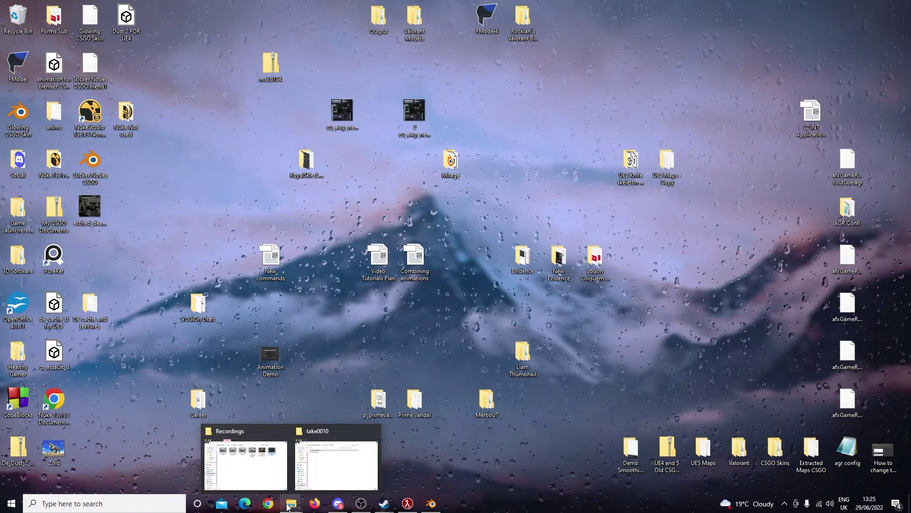
pyautogui.click(337, 465)
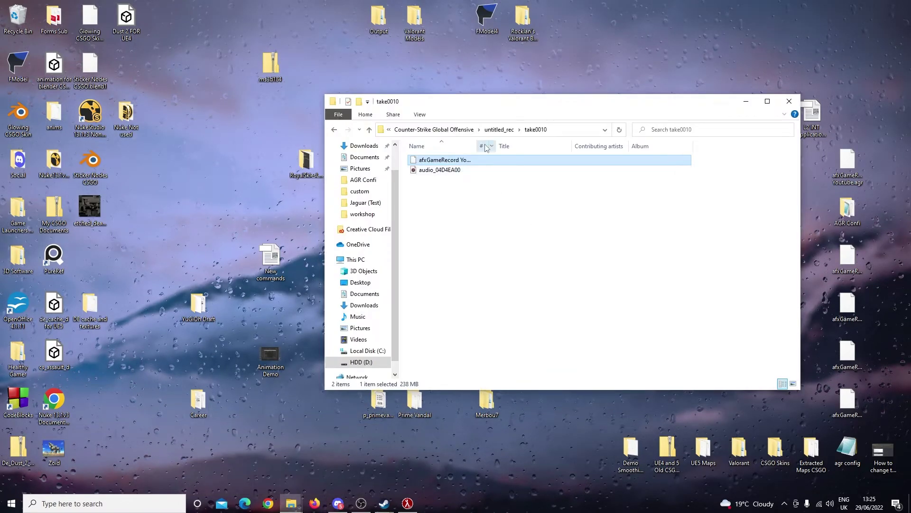
pyautogui.click(533, 129)
pyautogui.click(497, 130)
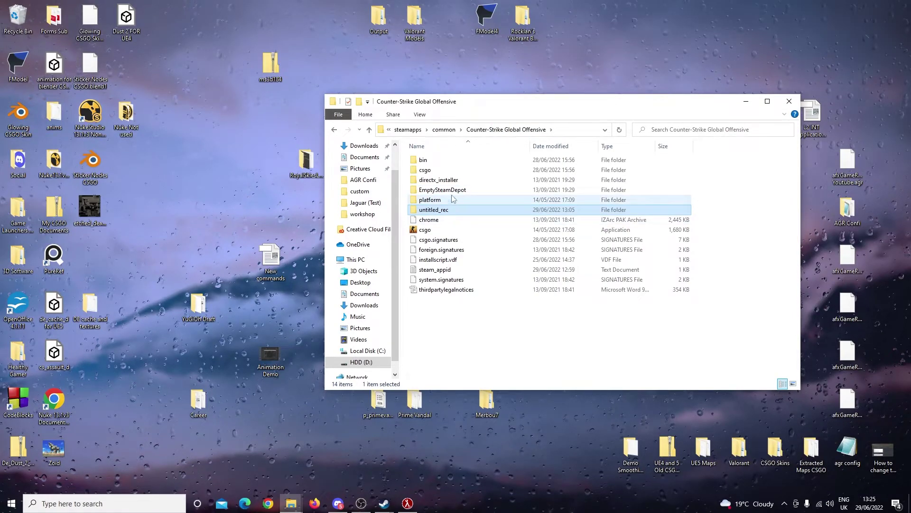
pyautogui.doubleClick(444, 171)
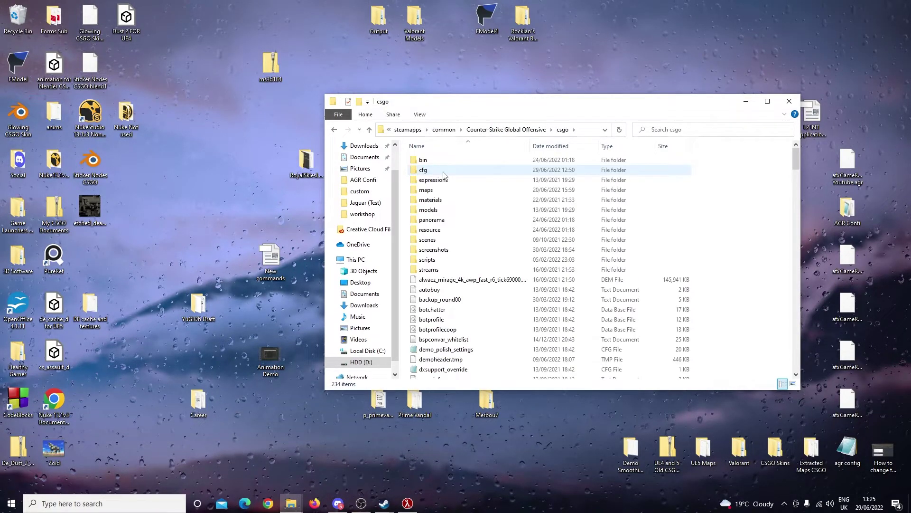
pyautogui.doubleClick(443, 172)
pyautogui.doubleClick(445, 190)
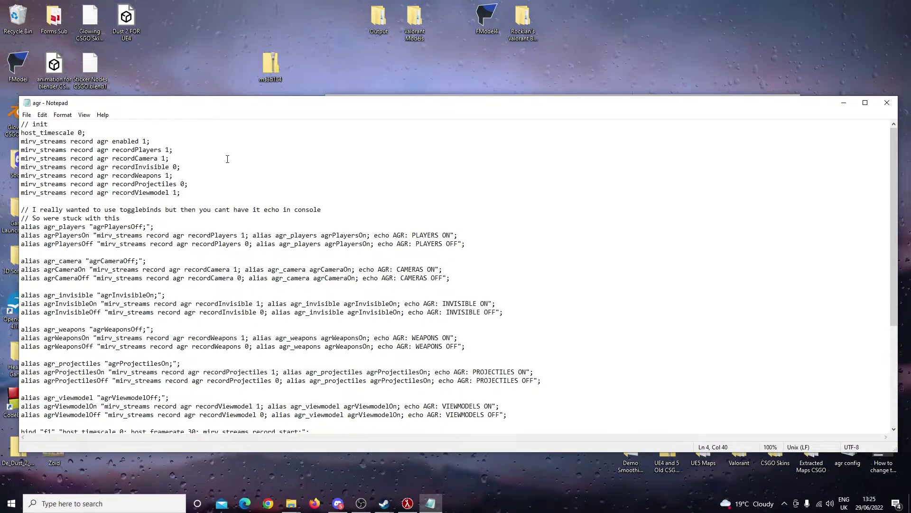
# - Set recordPlayers to 0 in the init block and change the agr_players alias target to agrPlayersOn
pyautogui.press('BackSpace')
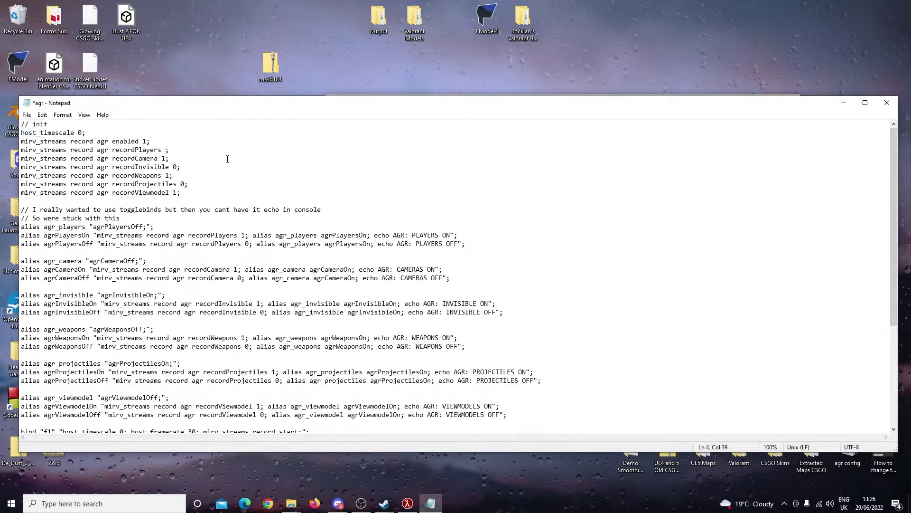
pyautogui.write('0')
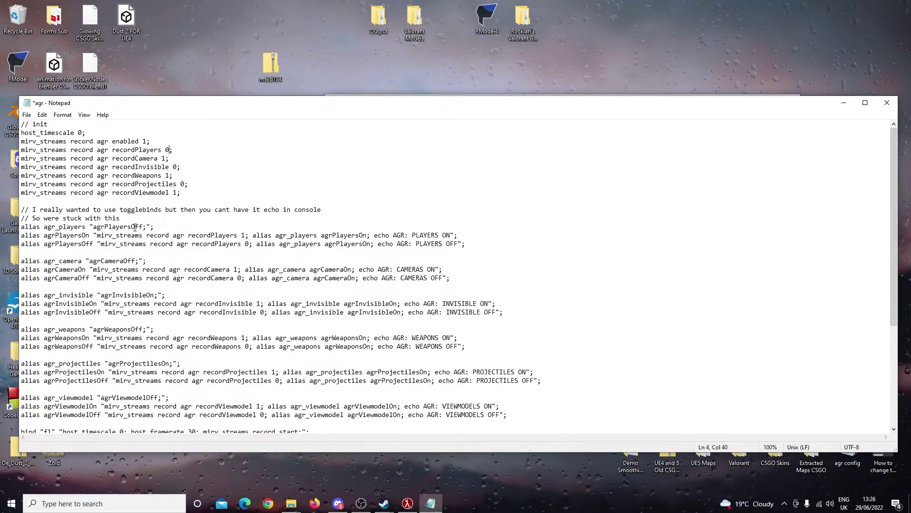
pyautogui.click(144, 227)
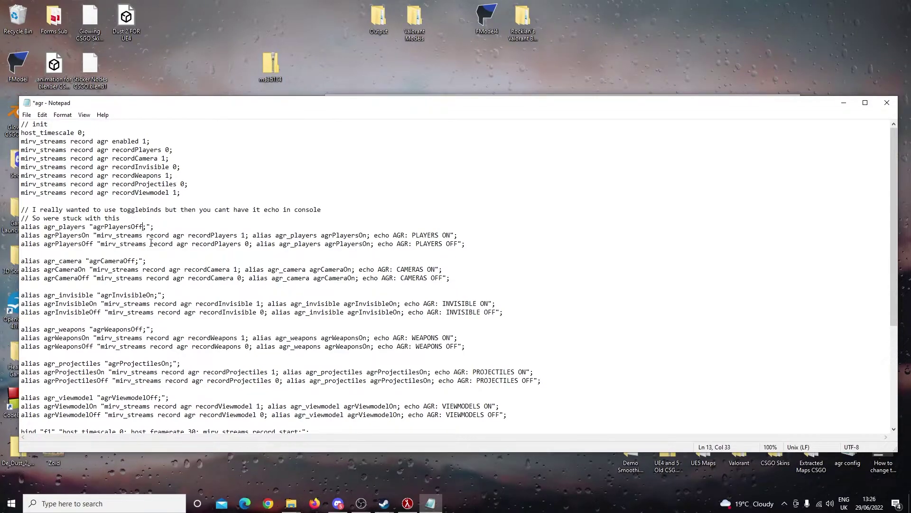
pyautogui.press('BackSpace')
pyautogui.press('BackSpace')
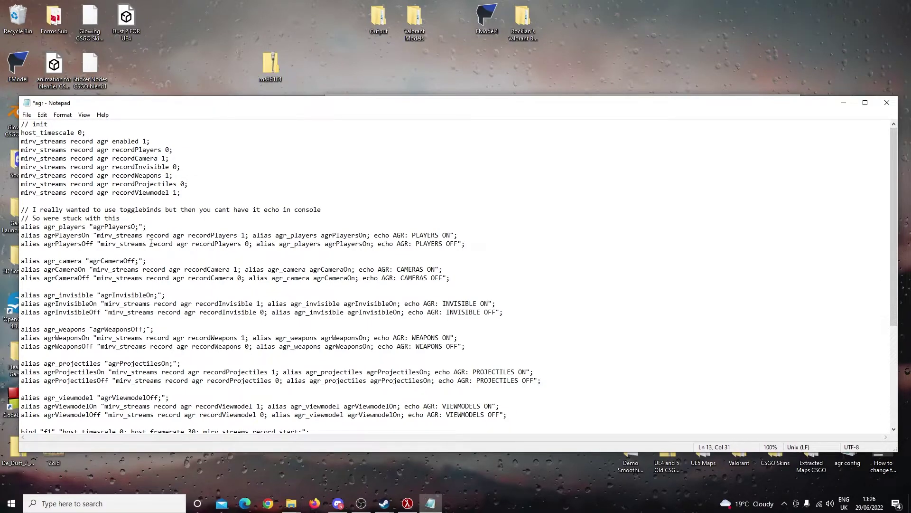
pyautogui.write('n')
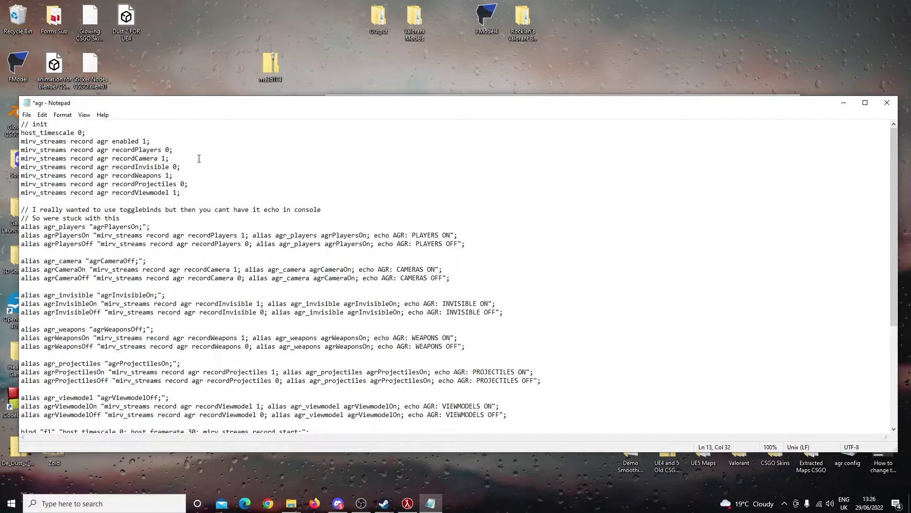
# - Set the agr_players value to 0 in the echoed alias table at the end of the config
pyautogui.scroll(-6, 190, 247)
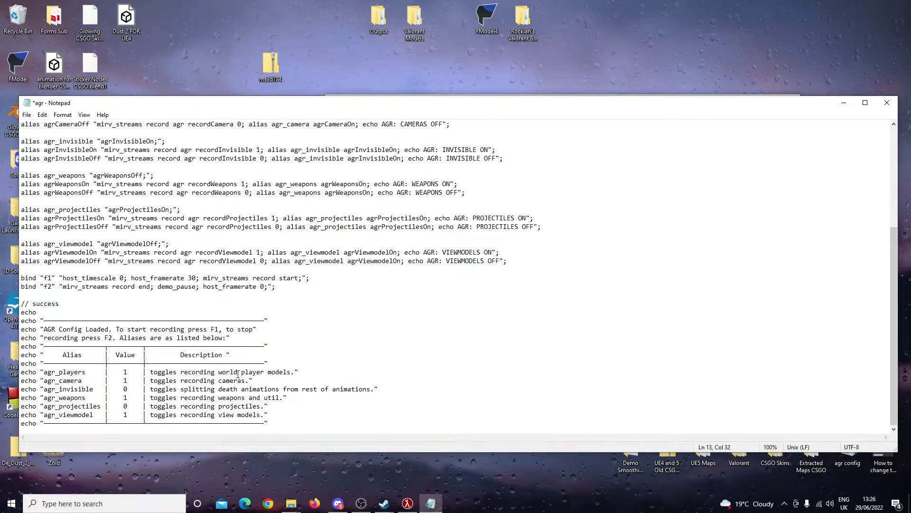
pyautogui.moveTo(269, 422); pyautogui.dragTo(37, 319)
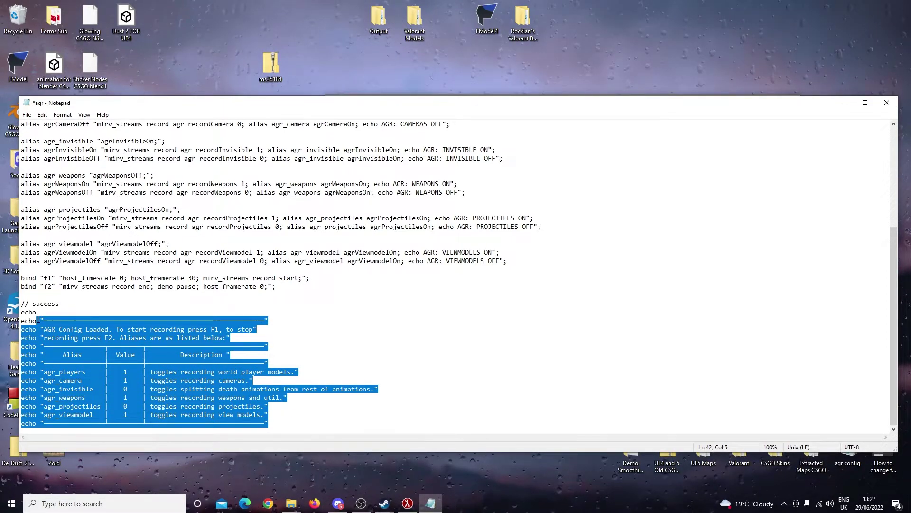
pyautogui.click(130, 372)
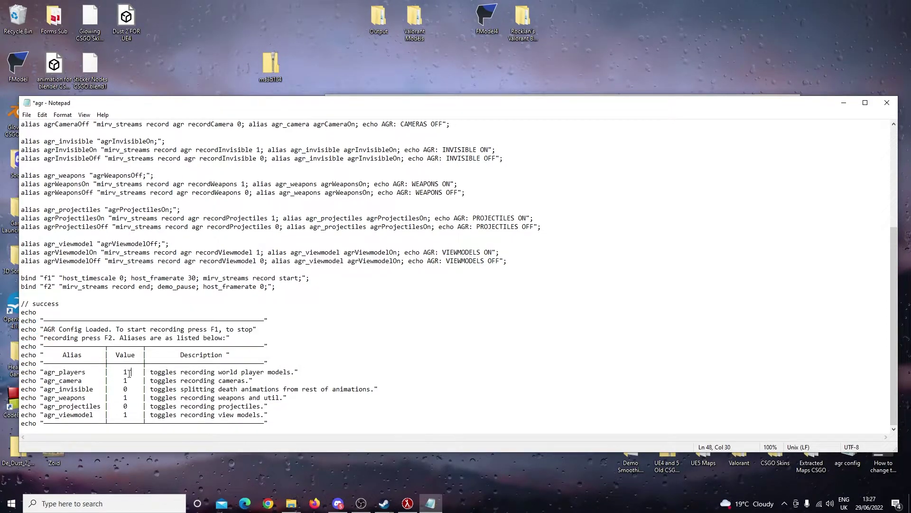
pyautogui.press('Left')
pyautogui.scroll(6, 156, 287)
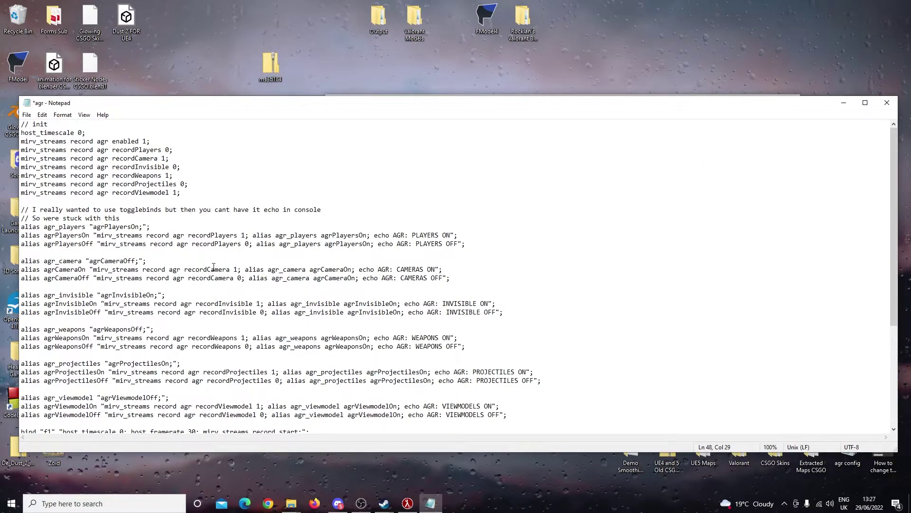
pyautogui.scroll(-2, 195, 287)
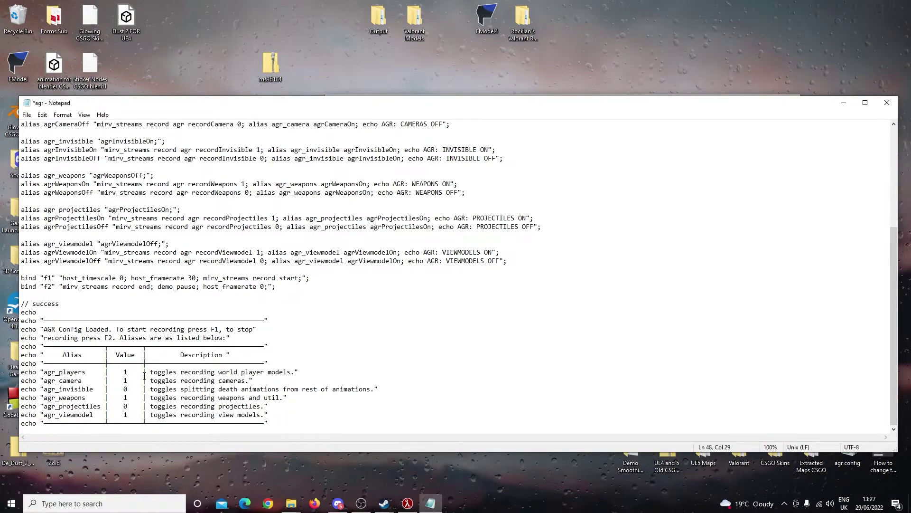
pyautogui.press('BackSpace')
pyautogui.write('0')
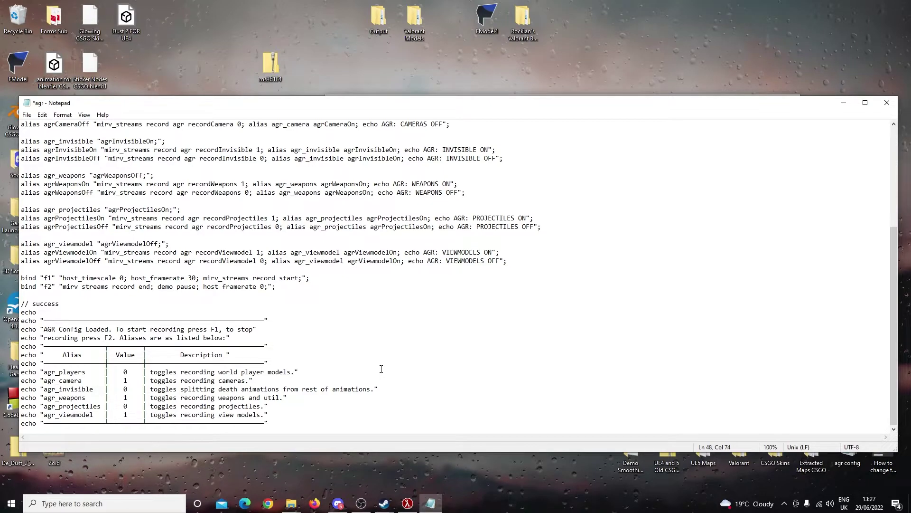
# - Compare the alias table's values and descriptions with the init settings and toggle aliases earlier in the config
pyautogui.click(295, 369)
pyautogui.moveTo(291, 416); pyautogui.dragTo(179, 370)
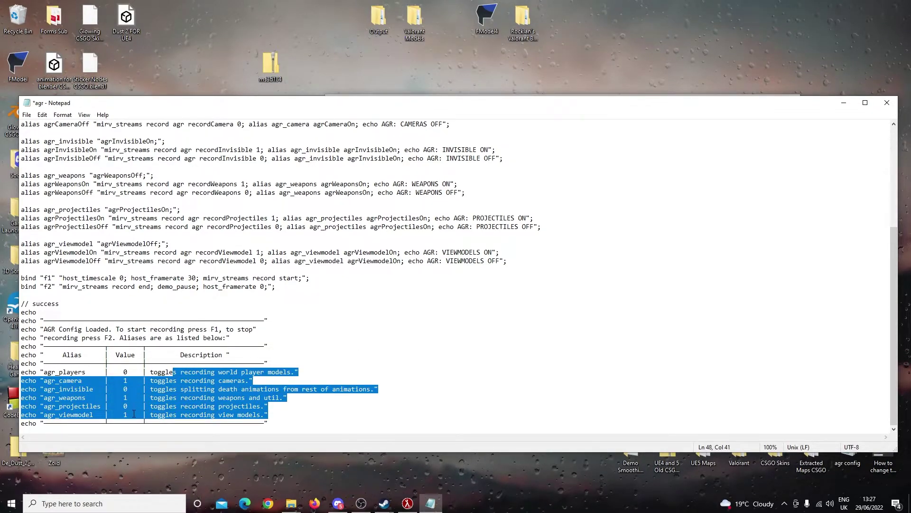
pyautogui.press('End')
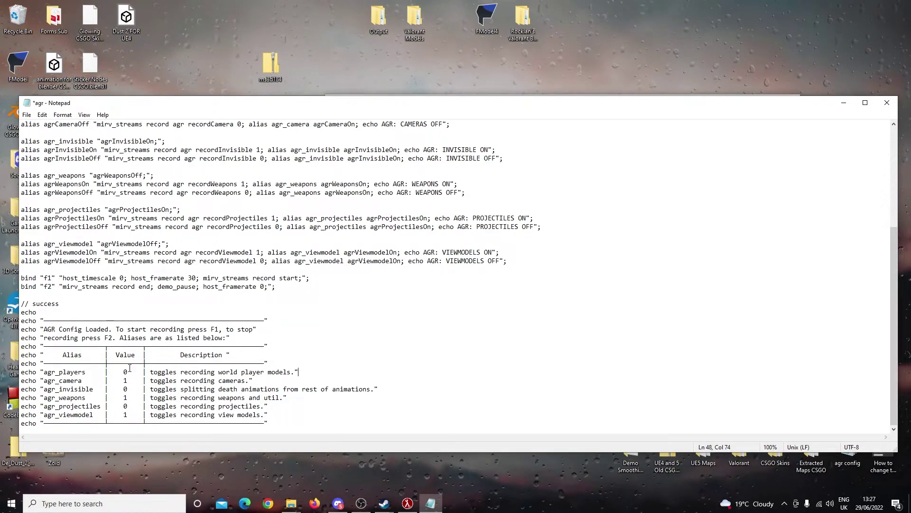
pyautogui.scroll(1, 175, 274)
pyautogui.scroll(1, 175, 274)
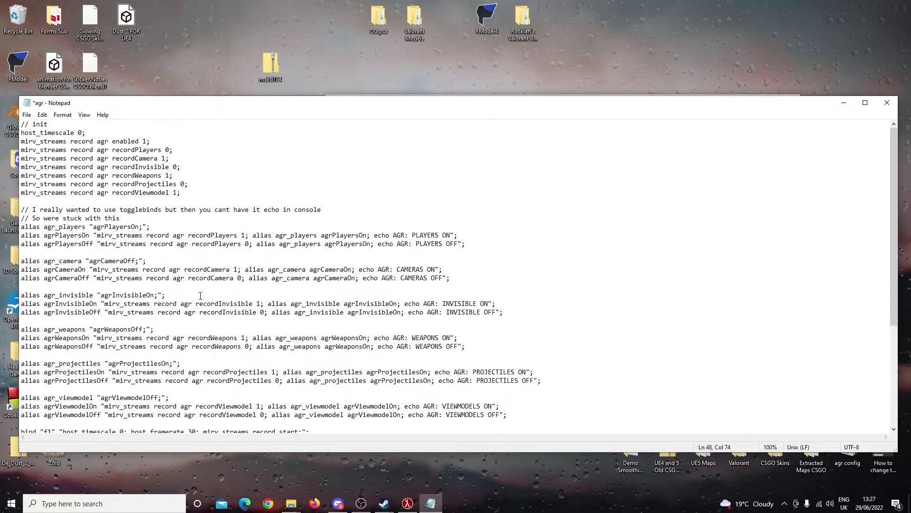
pyautogui.scroll(-2, 220, 251)
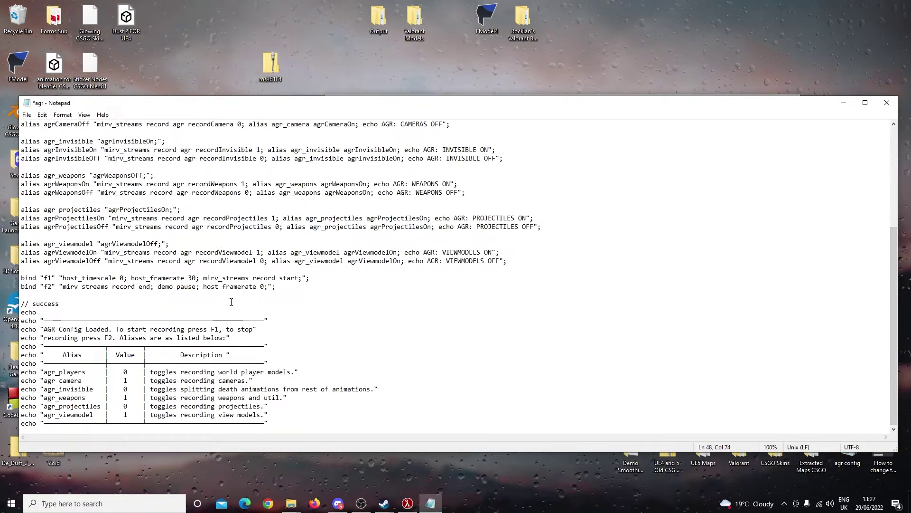
pyautogui.click(133, 373)
pyautogui.press('Left')
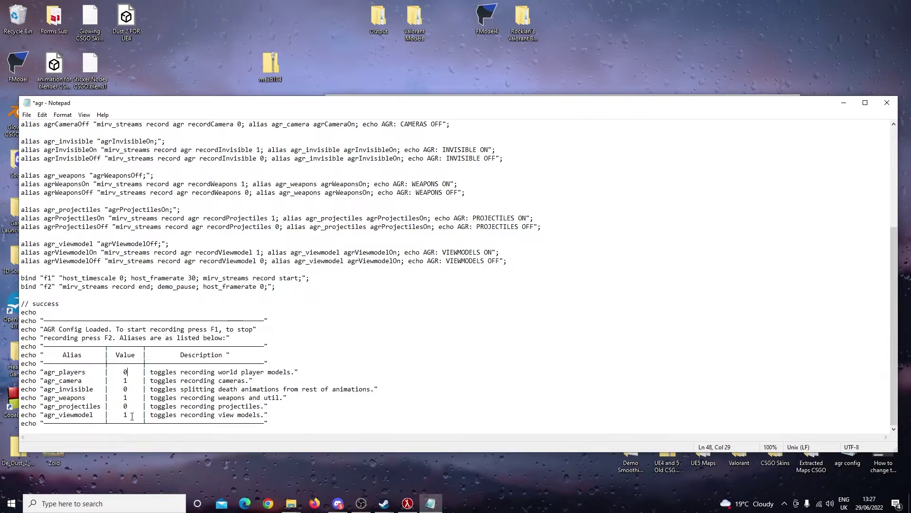
# - Check the config once more from start to end, save the agr file and close it
pyautogui.scroll(6, 132, 416)
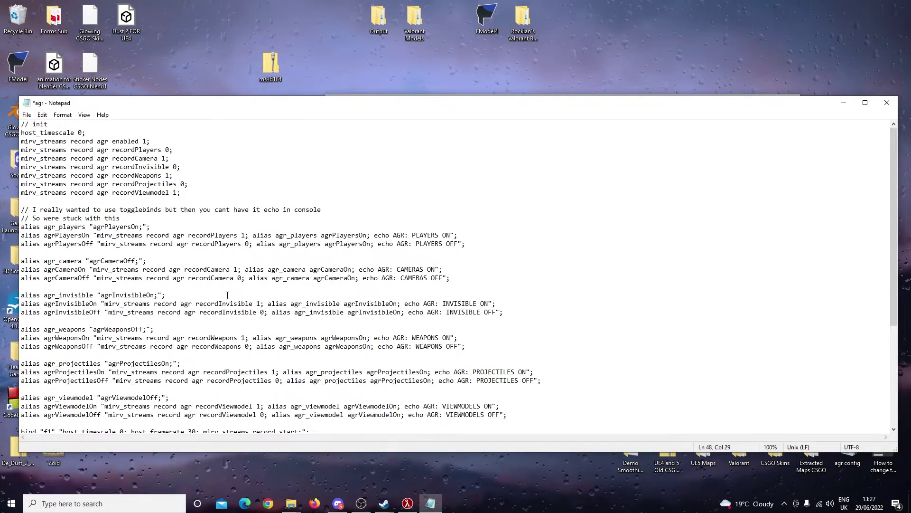
pyautogui.scroll(-6, 174, 155)
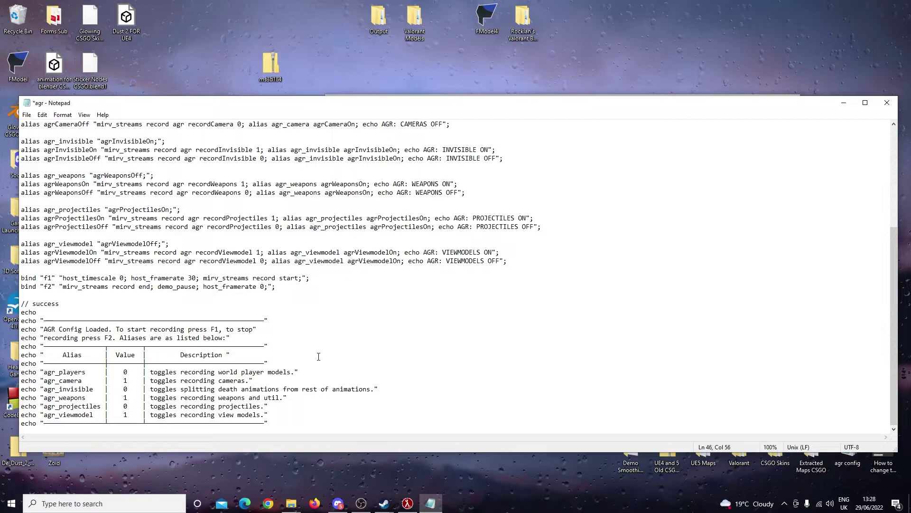
pyautogui.hotkey('ctrl', 's')
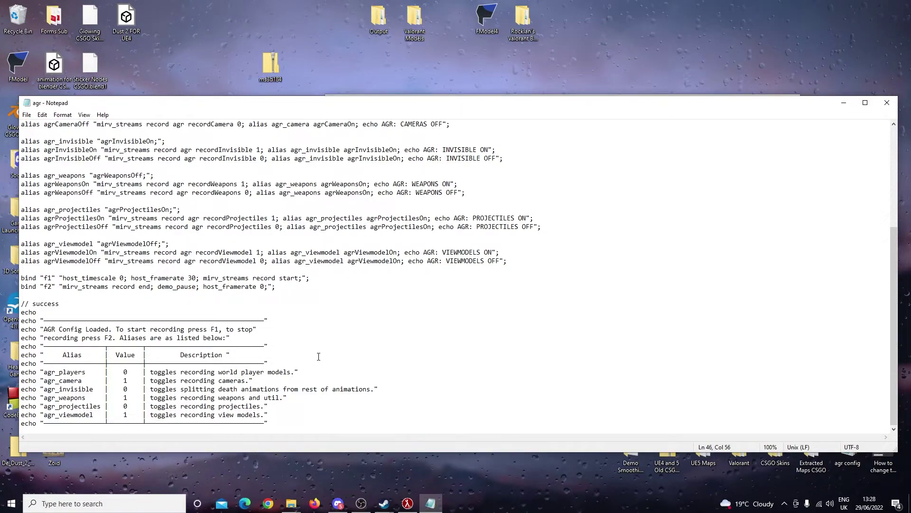
pyautogui.click(886, 101)
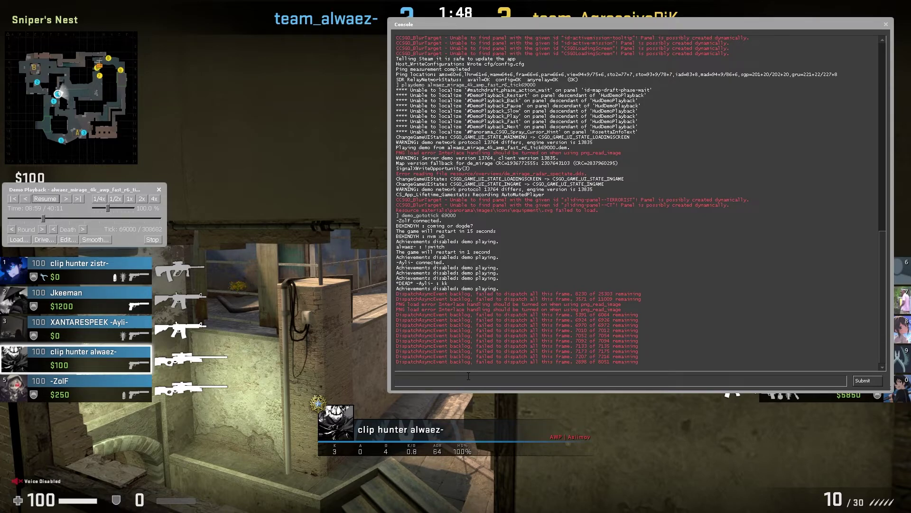
# - Switch to Counter-Strike Global Offensive and run "exec agr" in the console to load the edited config
pyautogui.write('e')
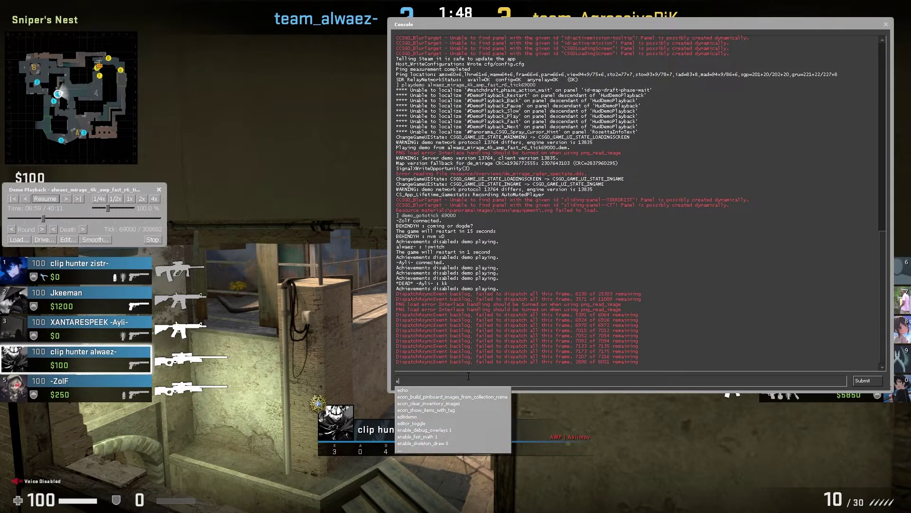
pyautogui.write('xec')
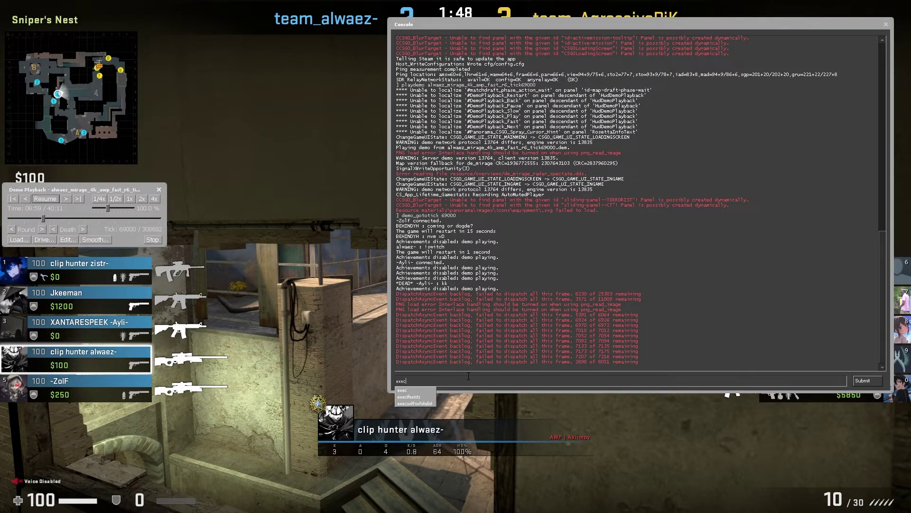
pyautogui.write(' a')
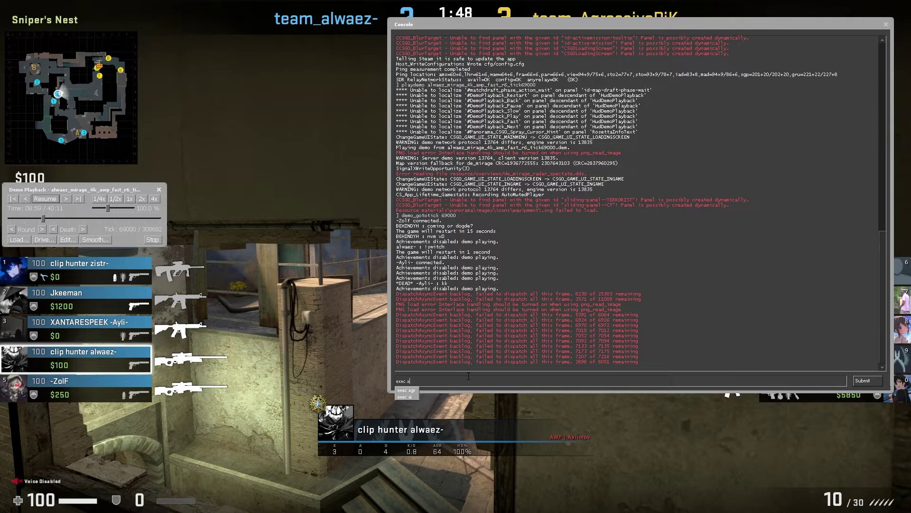
pyautogui.press('BackSpace')
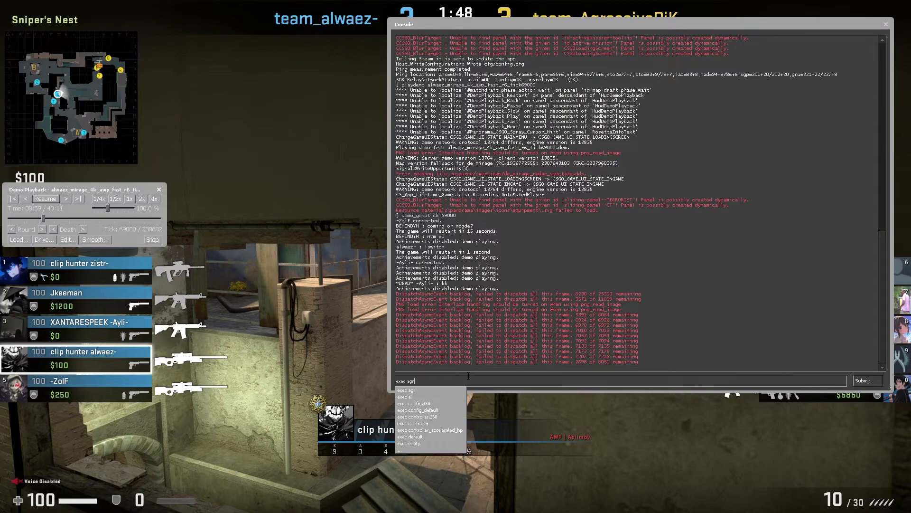
pyautogui.press('Return')
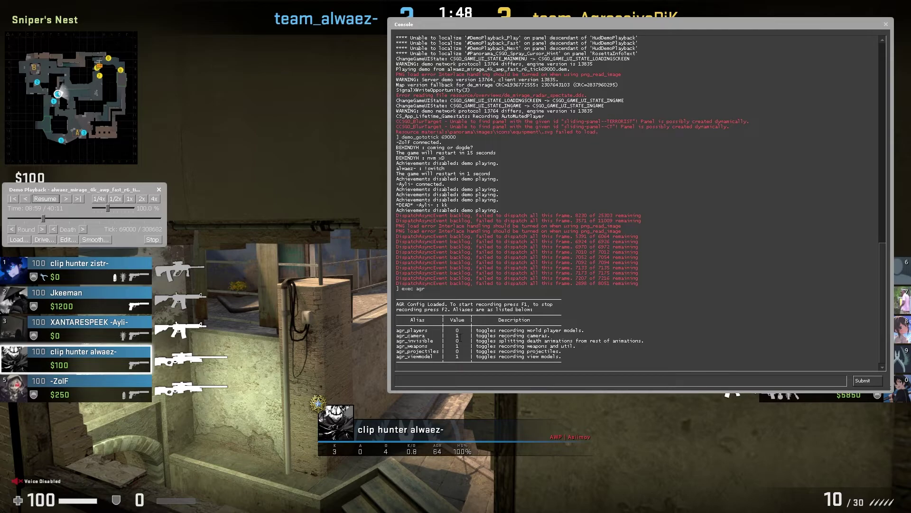
# - Start the AGR recording and resume the paused demo playback
pyautogui.press('F1')
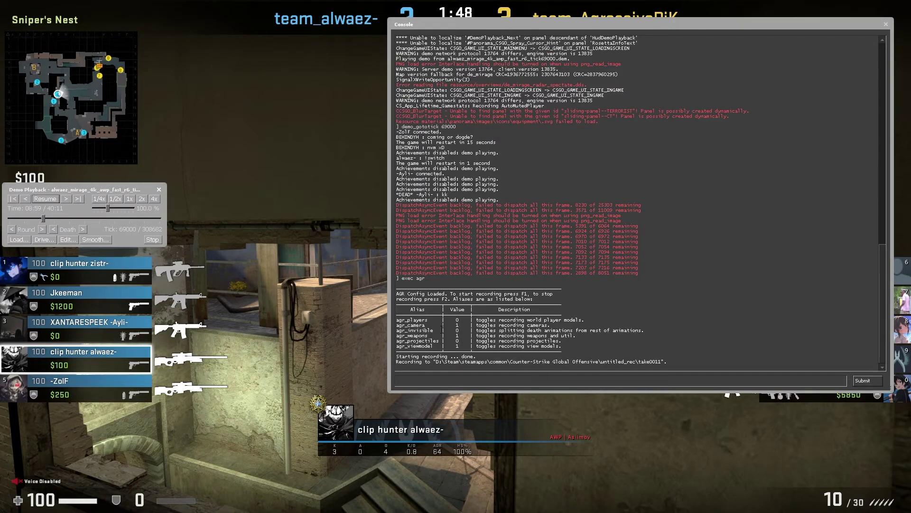
pyautogui.click(38, 200)
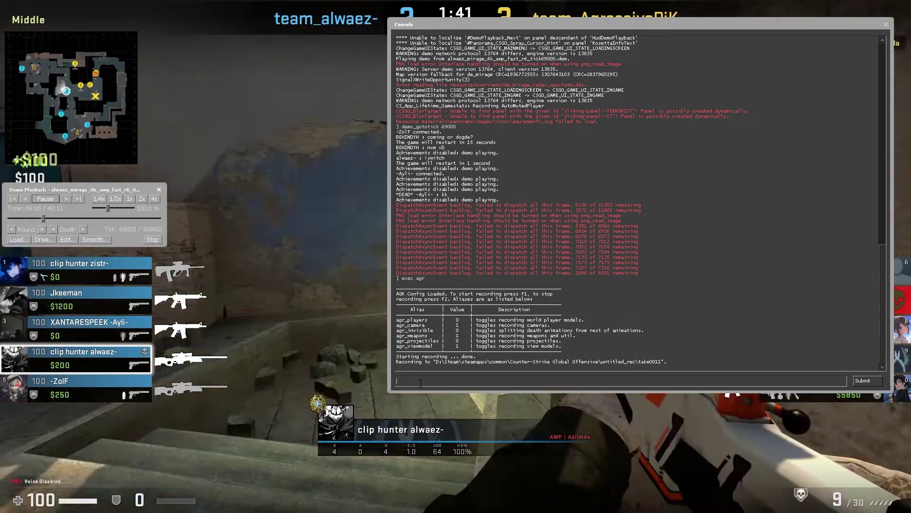
# - Stop the AGR recording once the clip has played through and quit the game with the "exit" console command
pyautogui.click(421, 383)
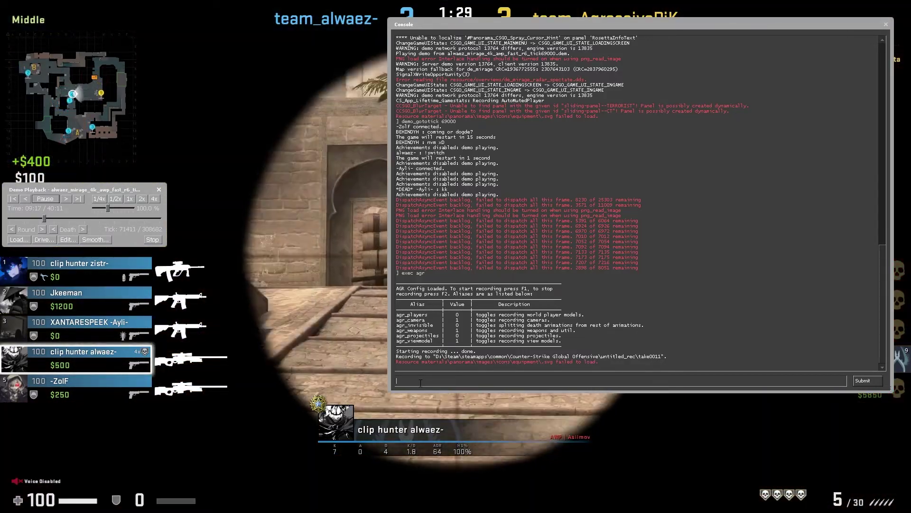
pyautogui.press('F2')
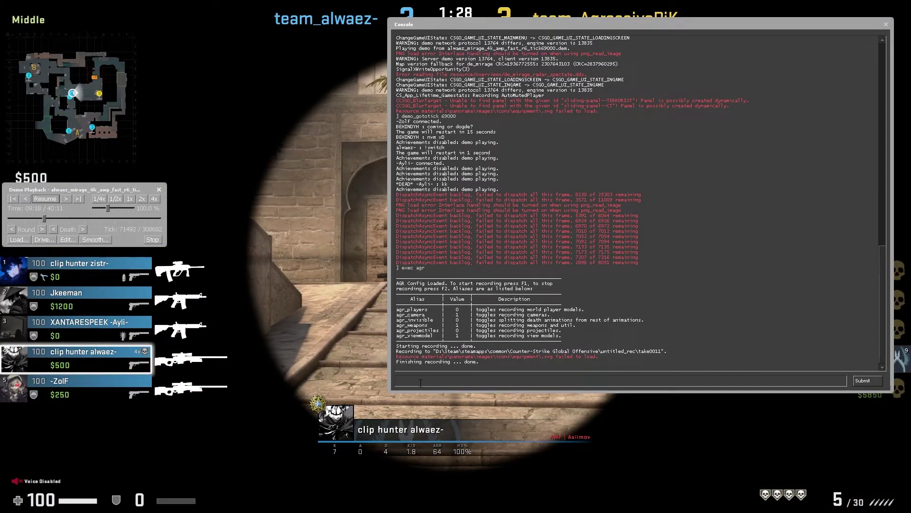
pyautogui.write('ex')
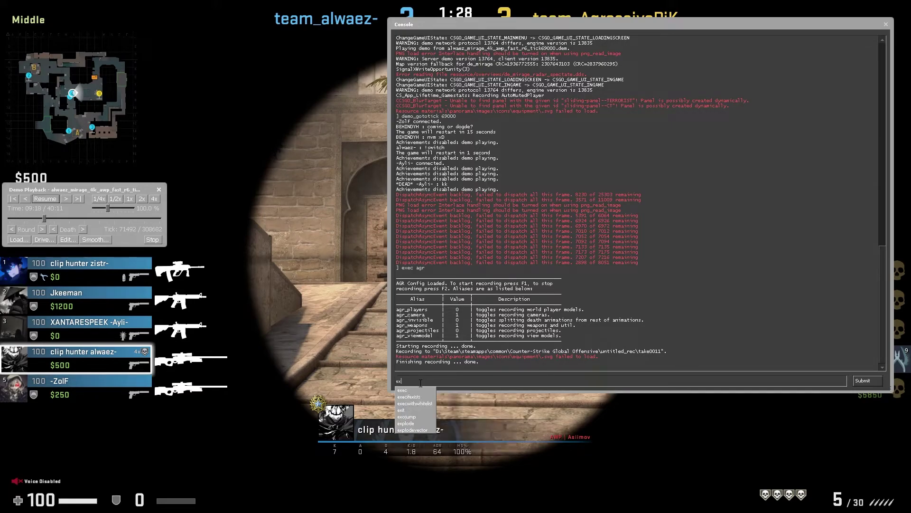
pyautogui.write('it')
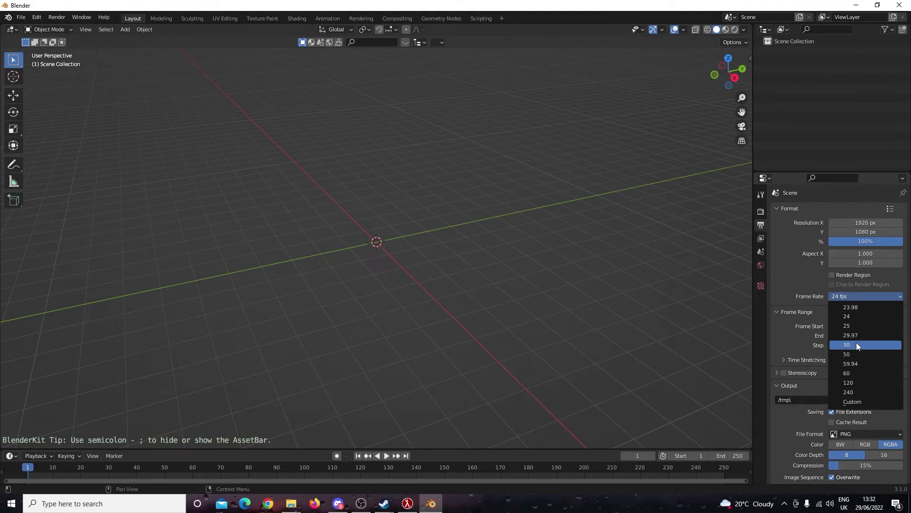
# - Switch to Blender, set the scene's frame rate to 30 fps and show the system console
pyautogui.click(87, 17)
pyautogui.click(120, 124)
pyautogui.click(21, 17)
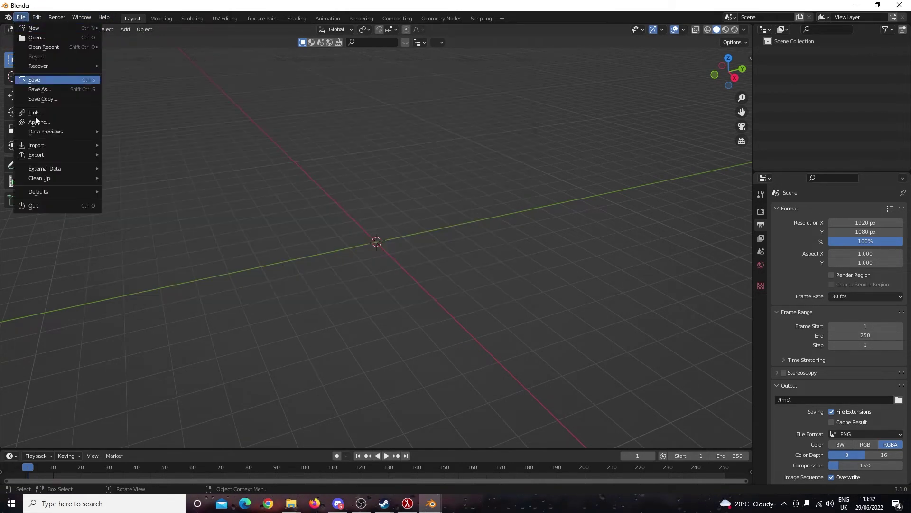
pyautogui.moveTo(47, 145)
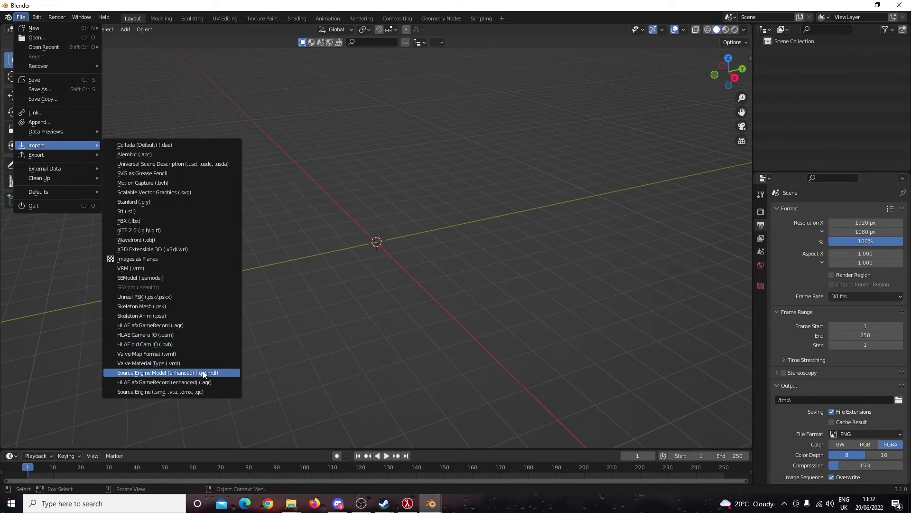
pyautogui.click(203, 372)
pyautogui.click(712, 106)
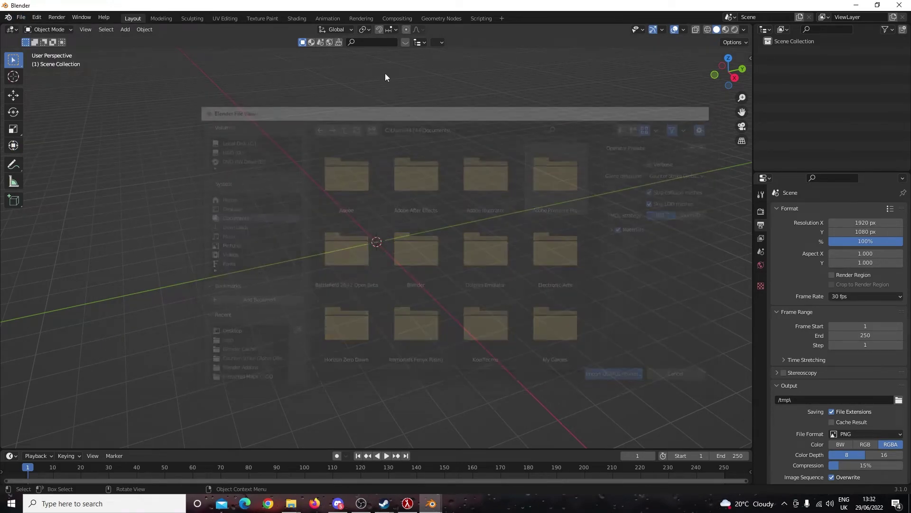
# - Import "afxGameRecord Test.agr" from the Desktop with the HLAE afxGameRecord (enhanced) importer, then minimize the system console
pyautogui.click(24, 19)
pyautogui.moveTo(39, 147)
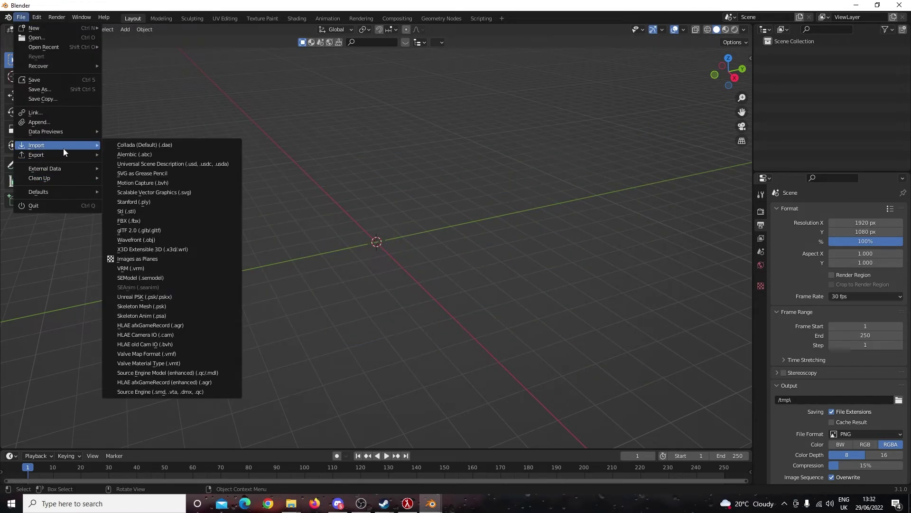
pyautogui.click(171, 378)
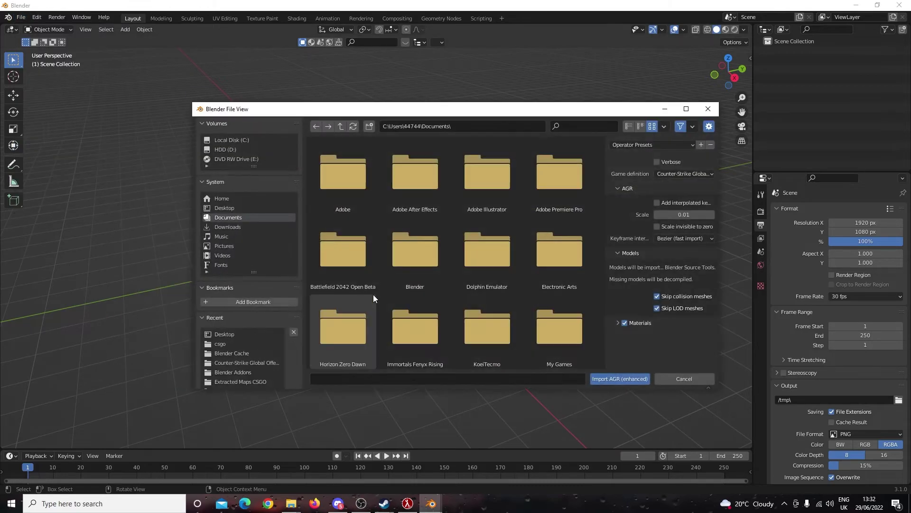
pyautogui.click(246, 333)
pyautogui.scroll(-8, 414, 277)
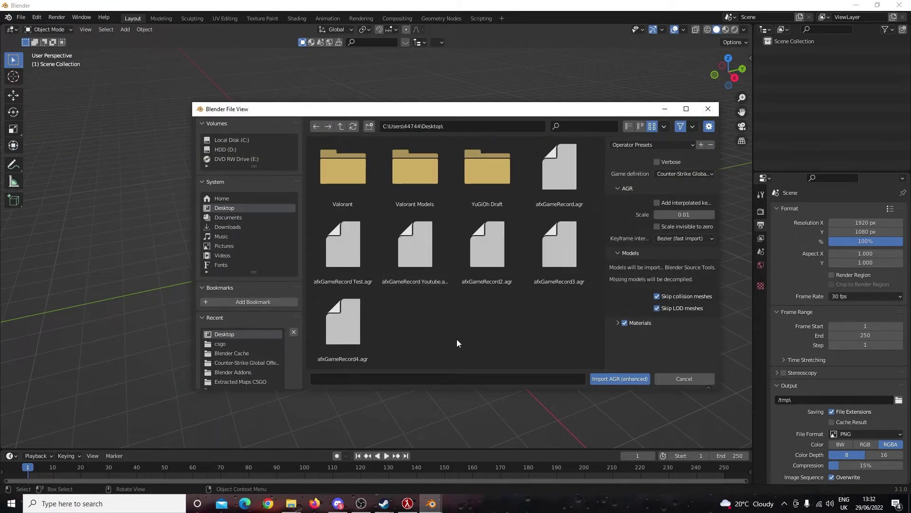
pyautogui.click(348, 244)
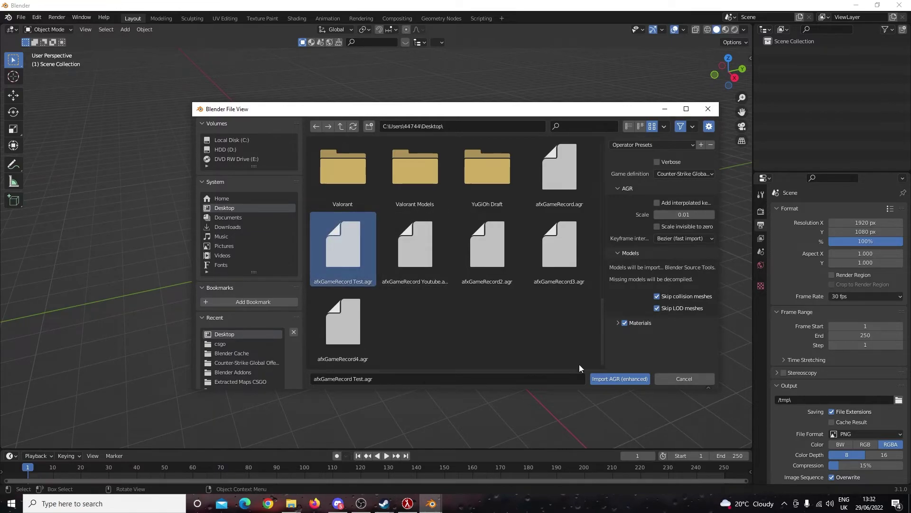
pyautogui.click(614, 380)
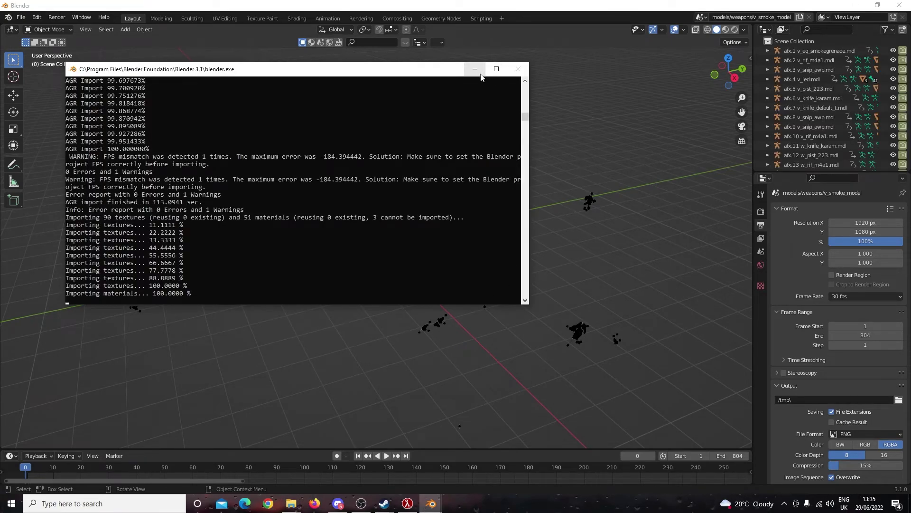
pyautogui.click(475, 69)
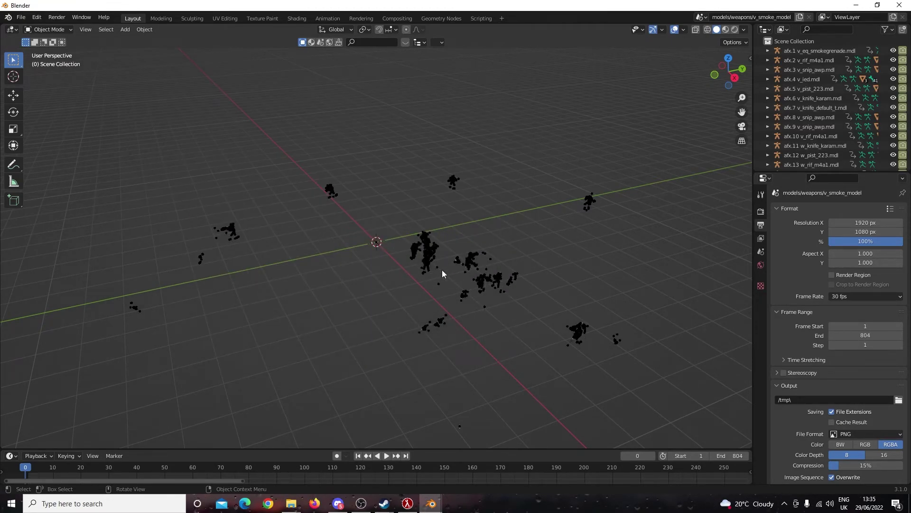
# - Examine the imported weapon models and their bones from several angles and distances, selecting a few of the armatures
pyautogui.moveTo(451, 255); pyautogui.dragTo(468, 229)
pyautogui.scroll(4, 494, 260)
pyautogui.scroll(3, 467, 233)
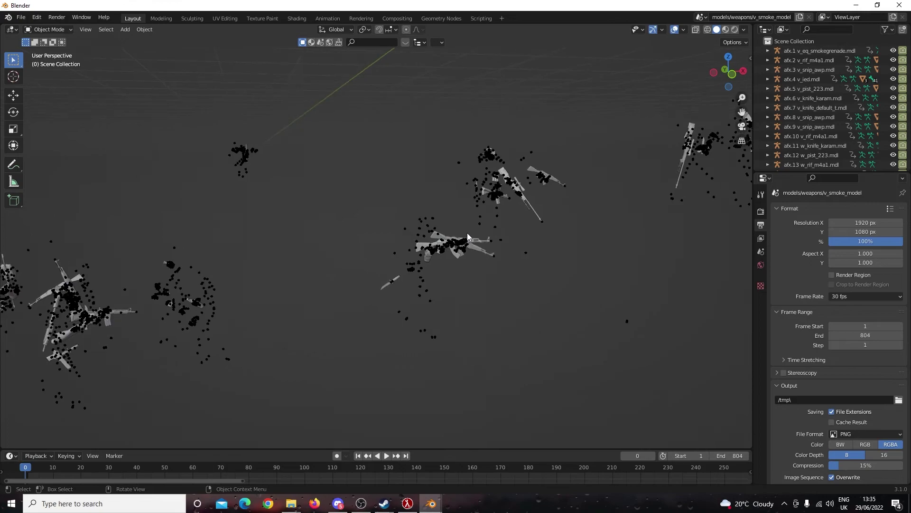
pyautogui.moveTo(330, 188); pyautogui.dragTo(394, 242)
pyautogui.click(424, 238)
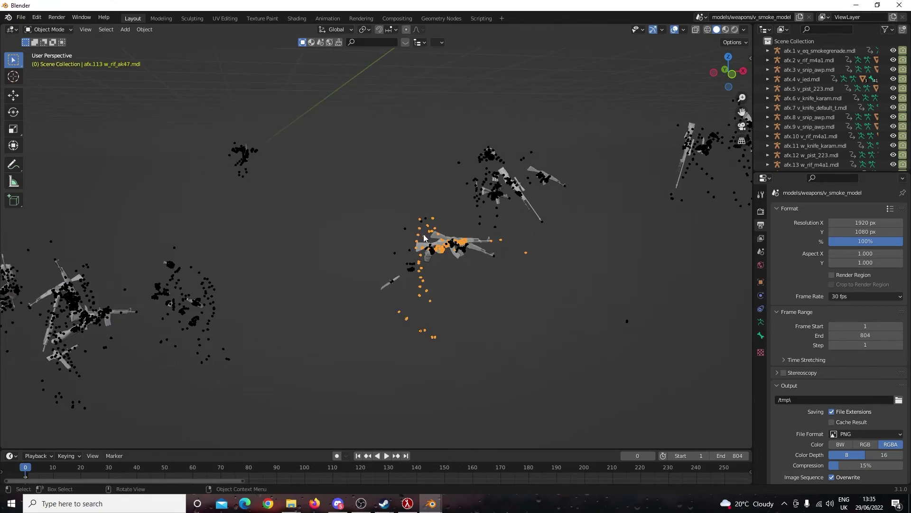
pyautogui.click(210, 273)
pyautogui.moveTo(211, 272); pyautogui.dragTo(198, 253)
pyautogui.click(195, 288)
pyautogui.moveTo(195, 289); pyautogui.dragTo(381, 321)
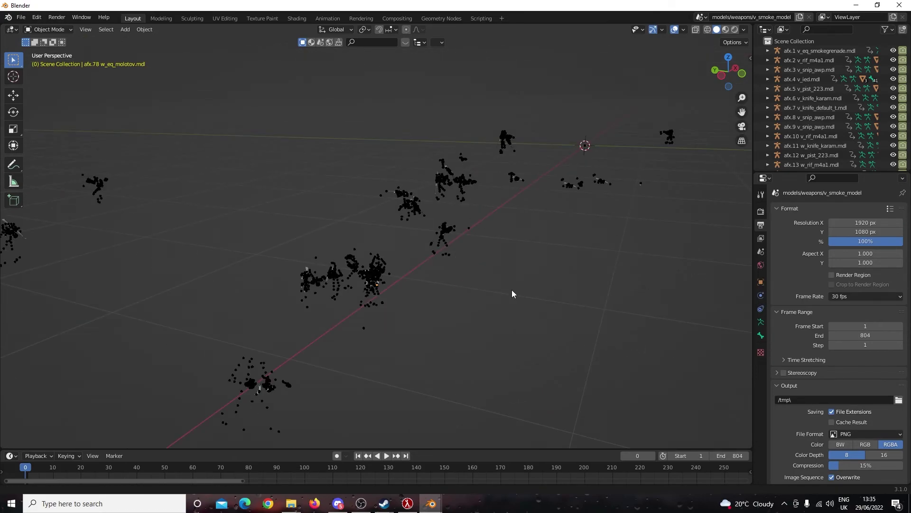
pyautogui.moveTo(512, 293); pyautogui.dragTo(324, 225)
pyautogui.moveTo(389, 293)
pyautogui.mouseDown()
pyautogui.moveTo(353, 275)
pyautogui.moveTo(375, 305)
pyautogui.moveTo(392, 298)
pyautogui.mouseUp()
pyautogui.scroll(-5, 375, 301)
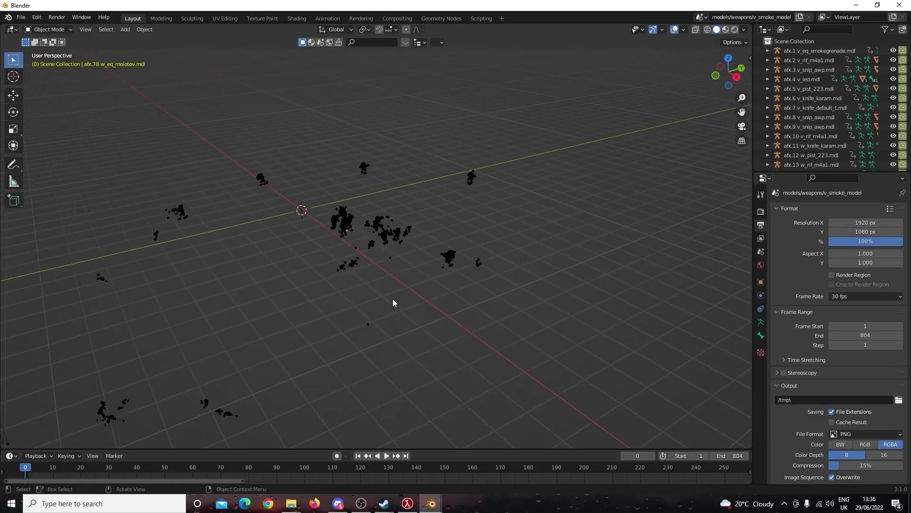